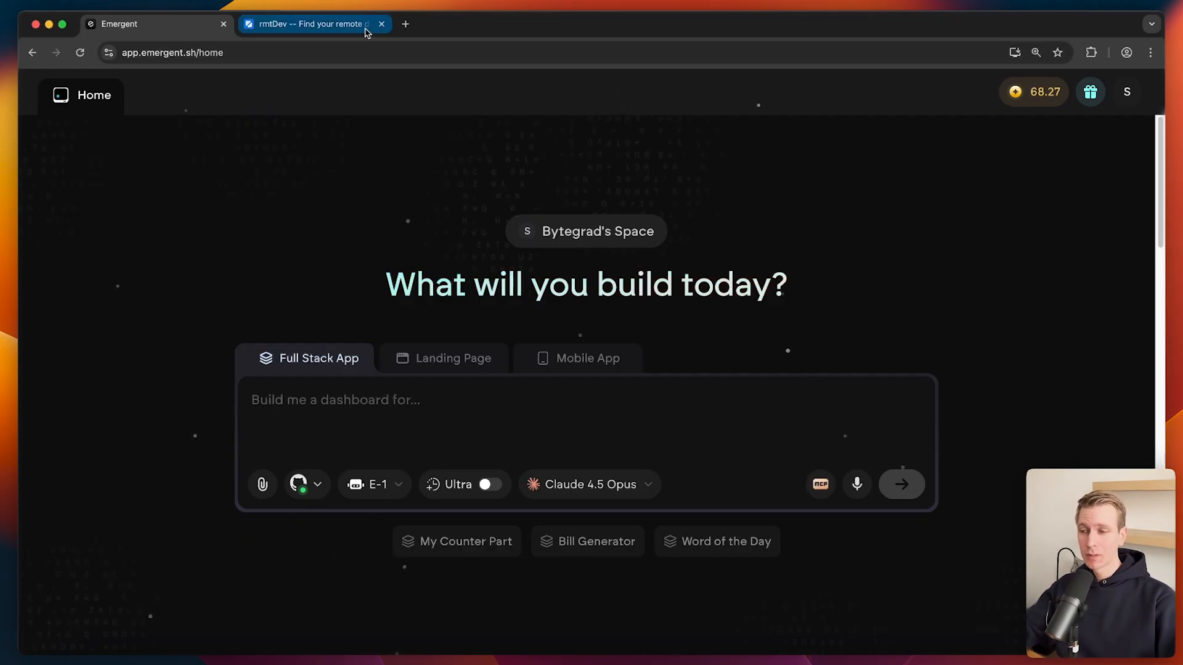
Switch to the rmtDev job board page showing the React search results.
left_click(310, 23)
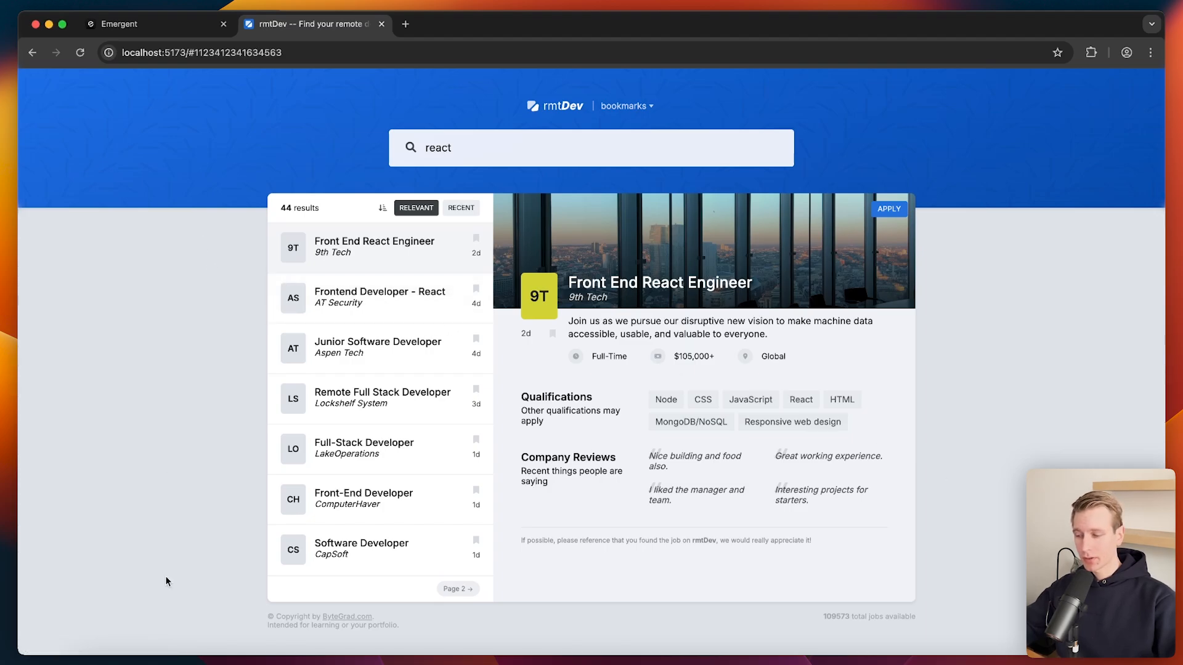
Ask ChatGPT for a JSONC design spec of the attached job board screenshot with build instructions.
left_click(152, 658)
key("super+v")
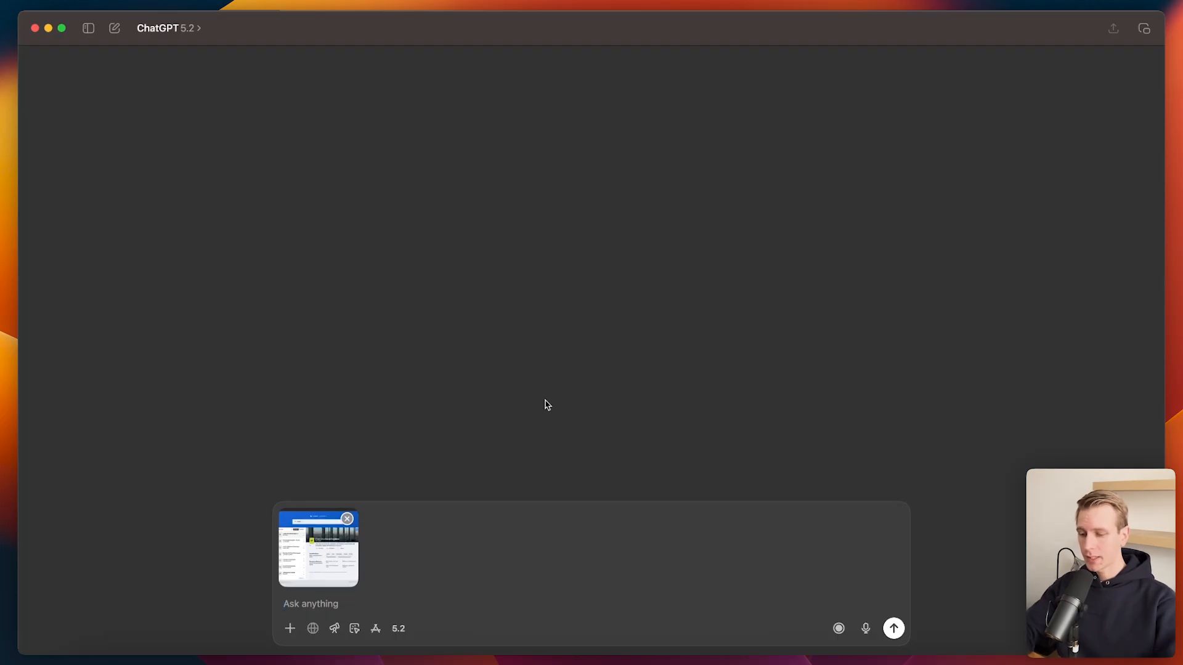
type("Please give me a JSONC")
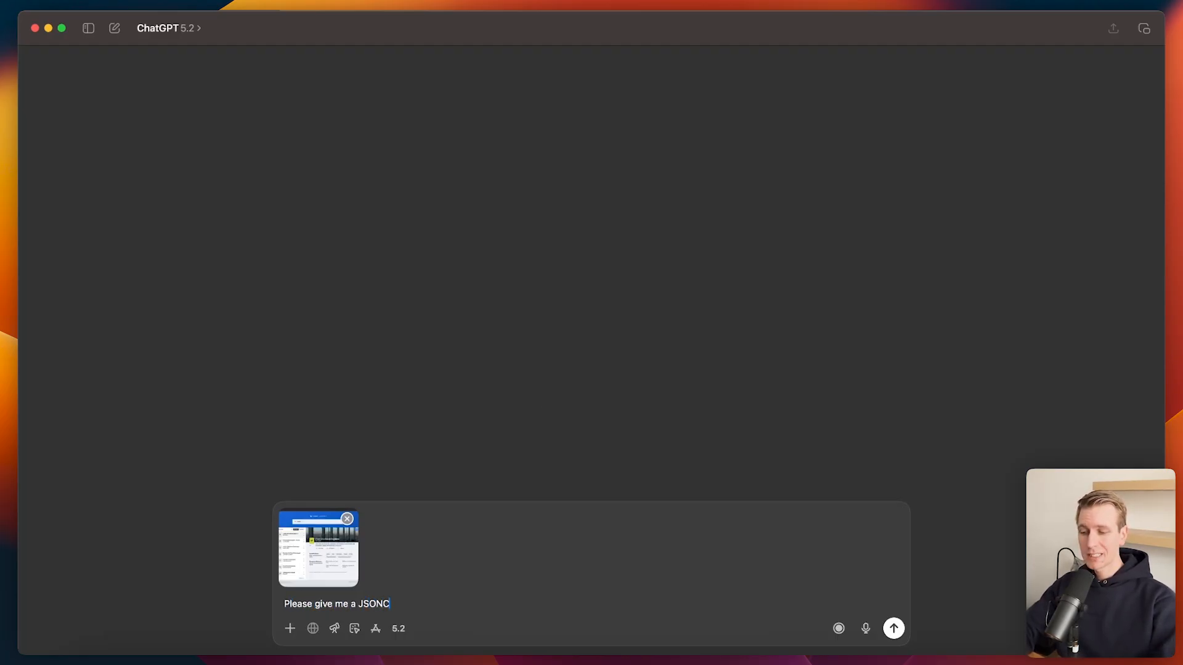
type(" description of this design with some core ")
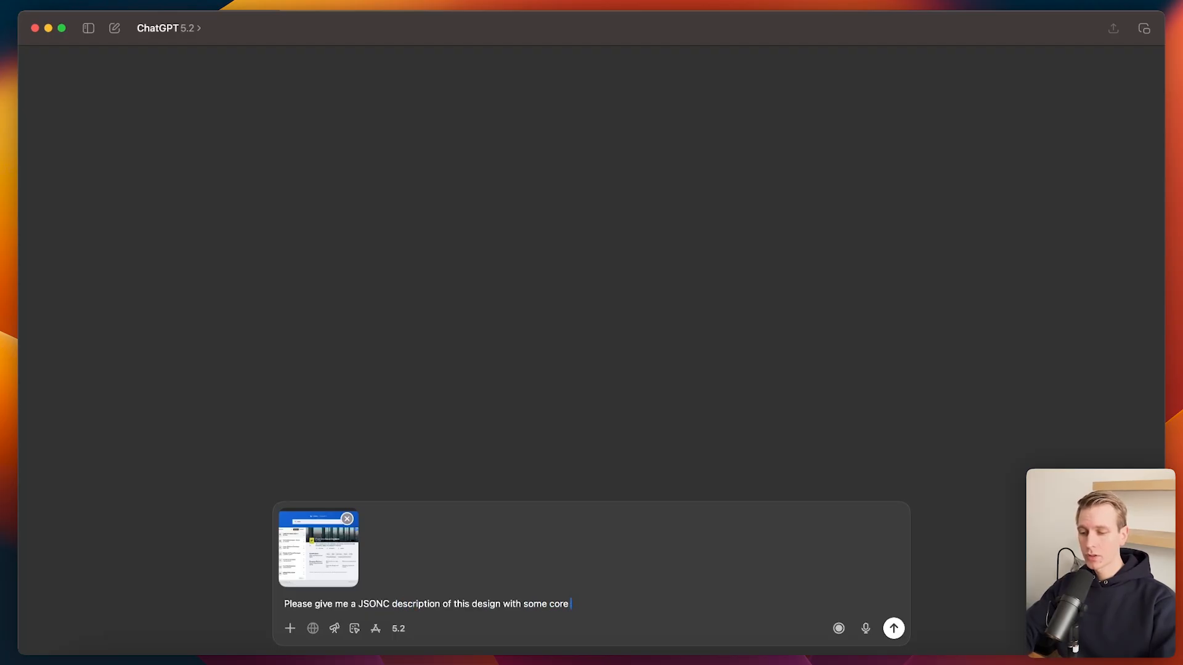
type("instructions on how to build it out")
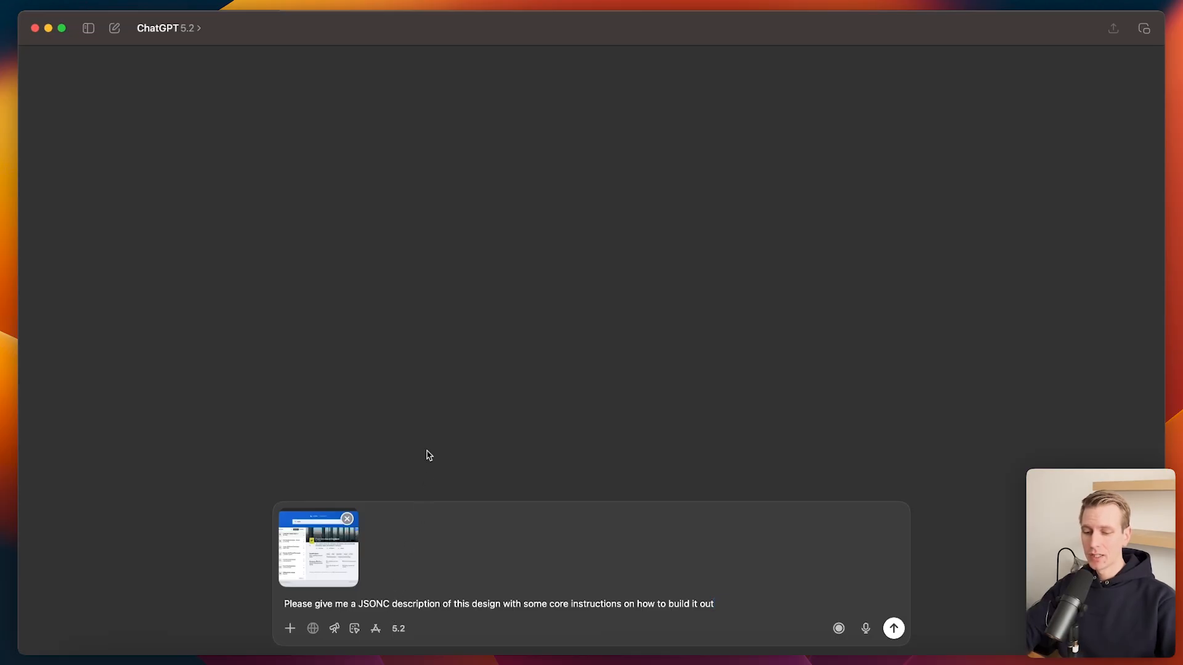
key("Return")
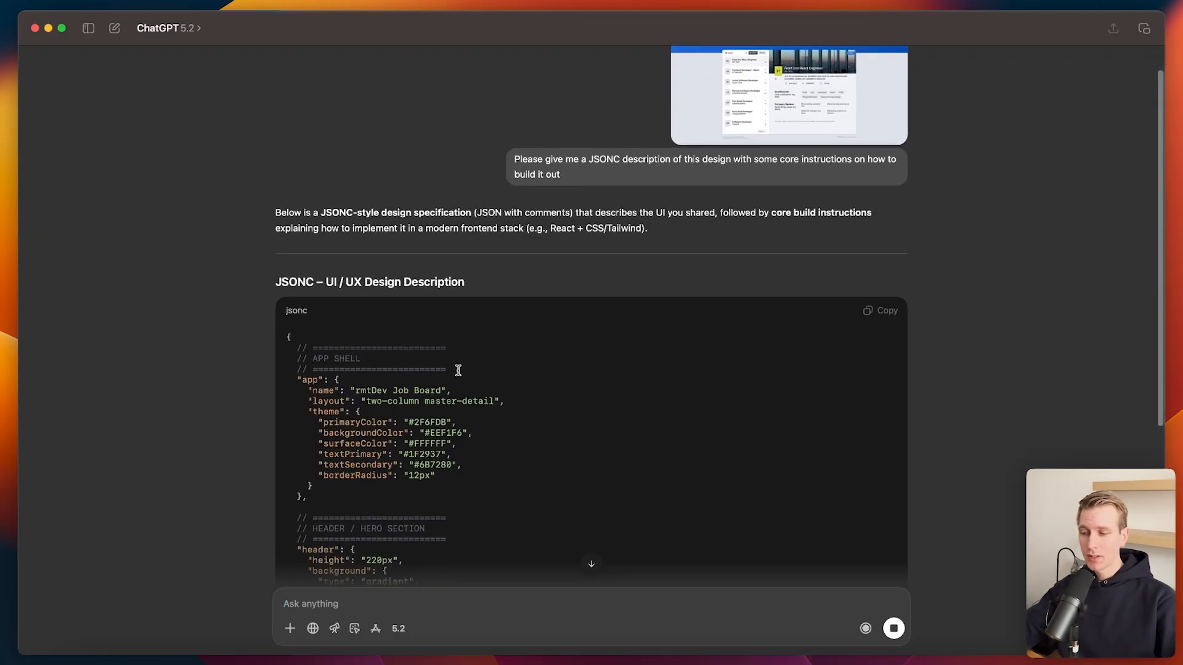
left_click_drag(295, 348, 339, 379)
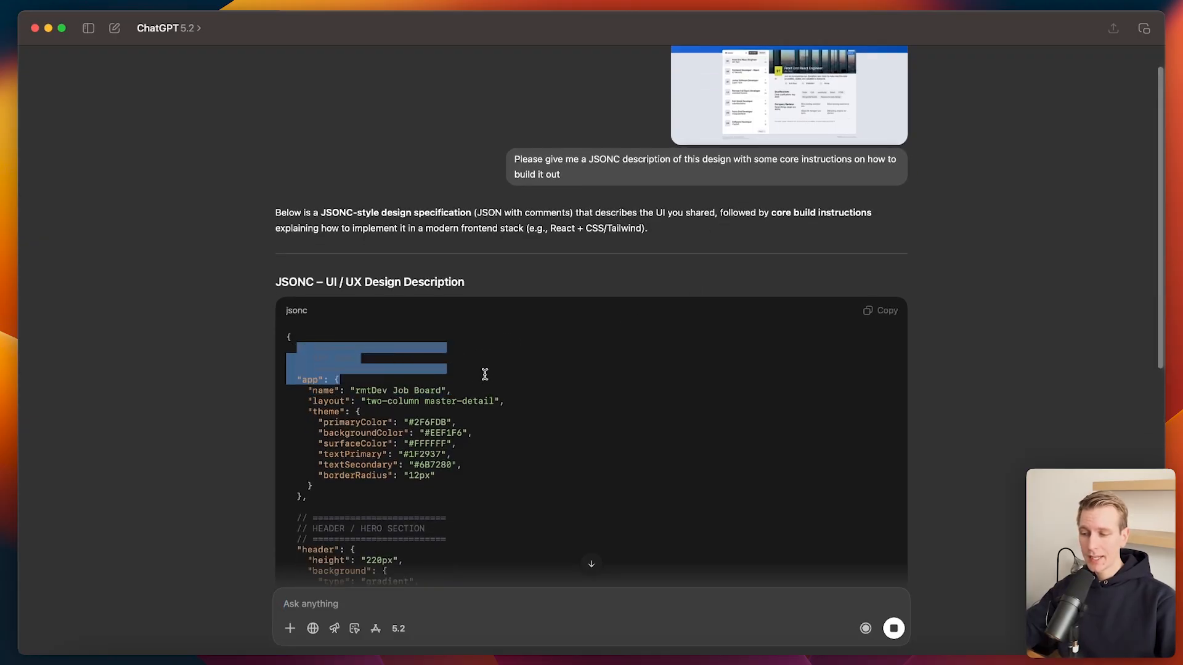
scroll(381, 423, "down", 5)
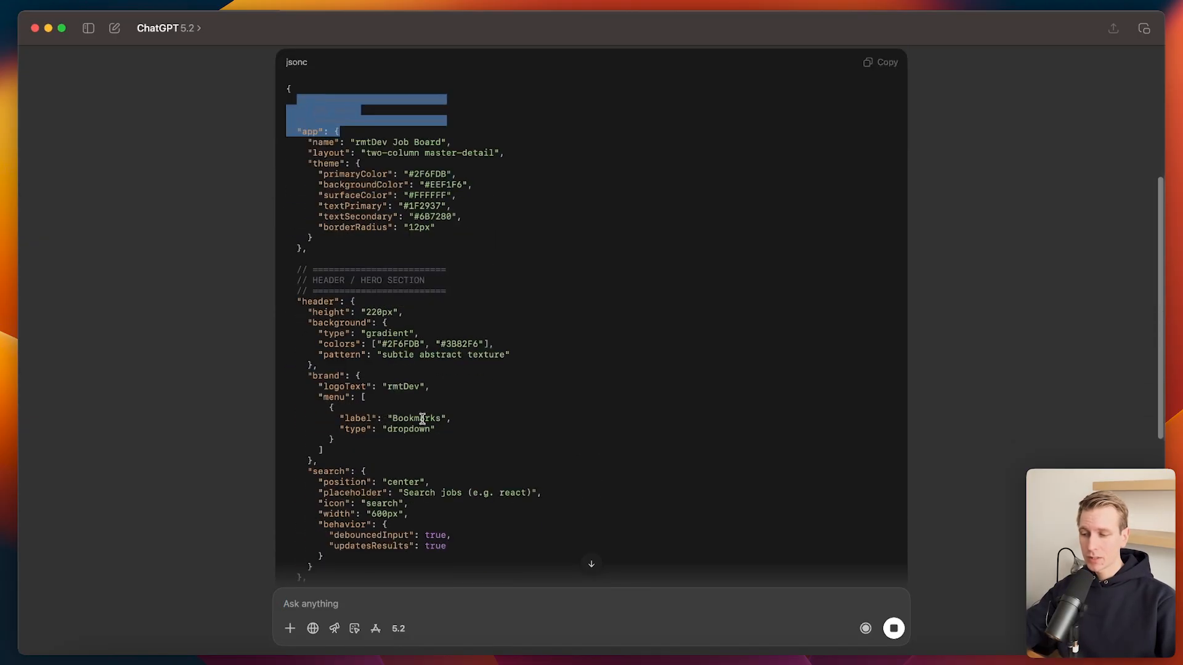
scroll(398, 407, "down", 5)
scroll(394, 392, "down", 5)
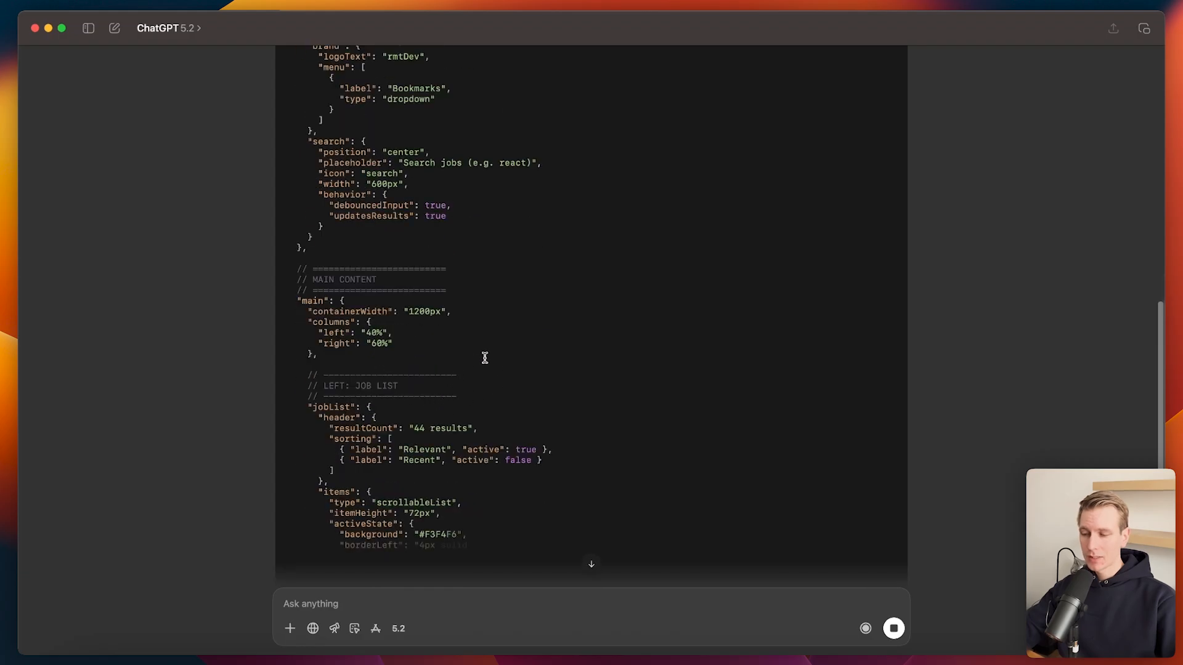
scroll(481, 356, "up", 5)
scroll(526, 323, "up", 3)
Glance back at the job board page, then return to the JSONC response.
left_click(207, 660)
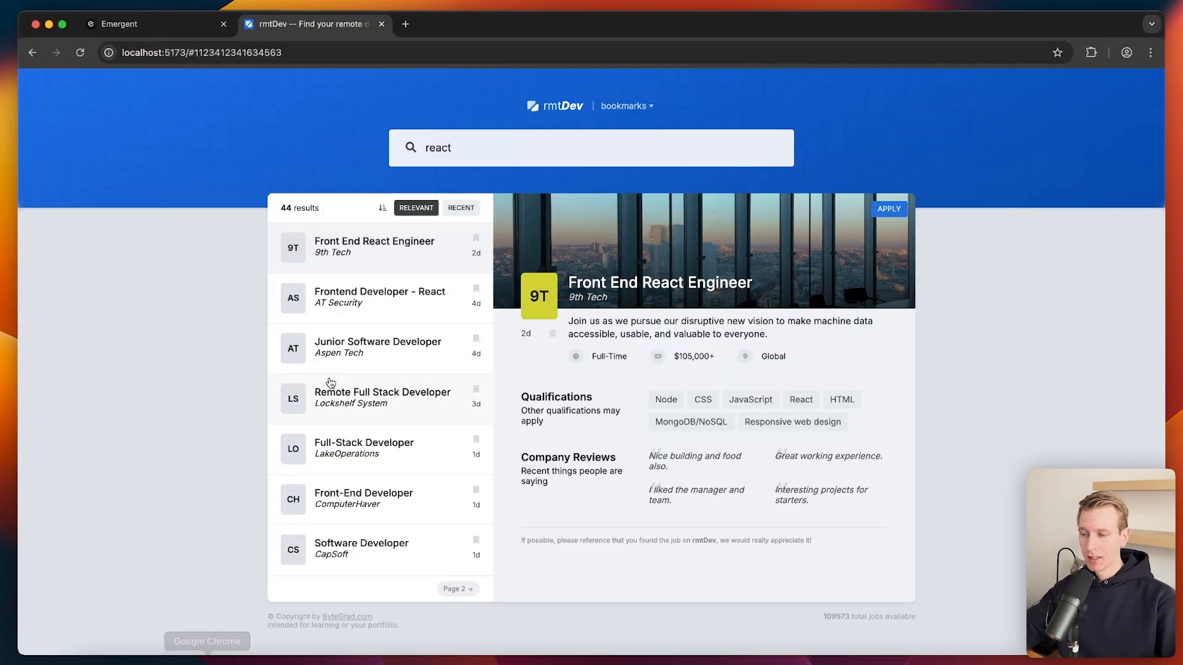
left_click(373, 659)
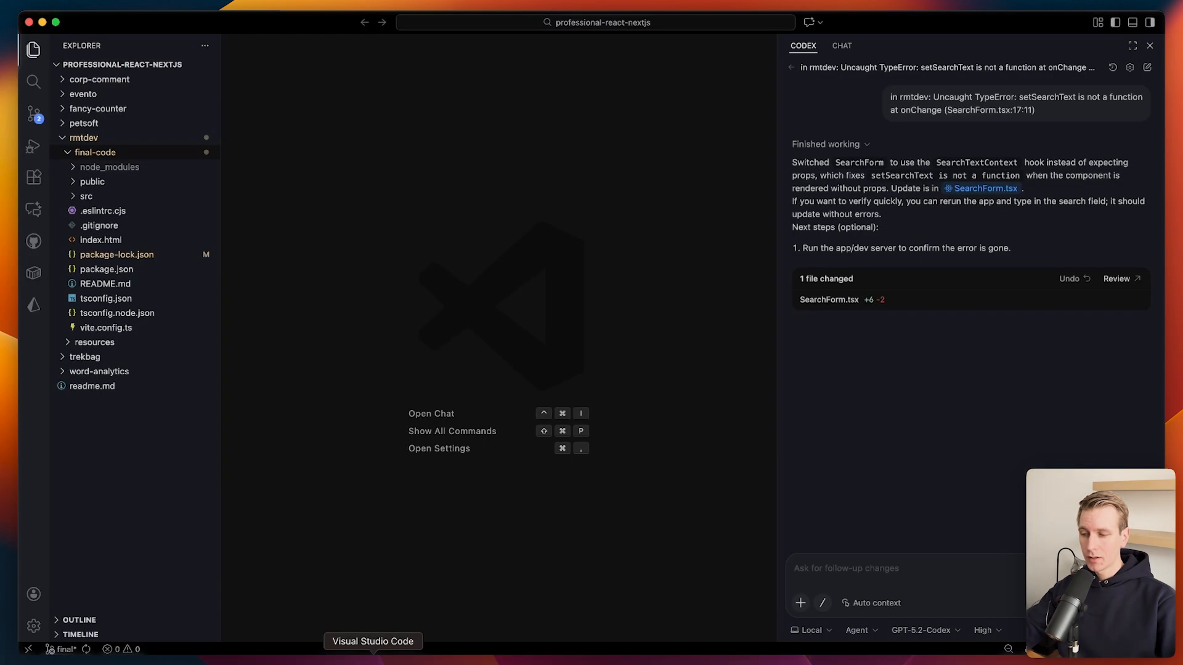
key("super+Tab")
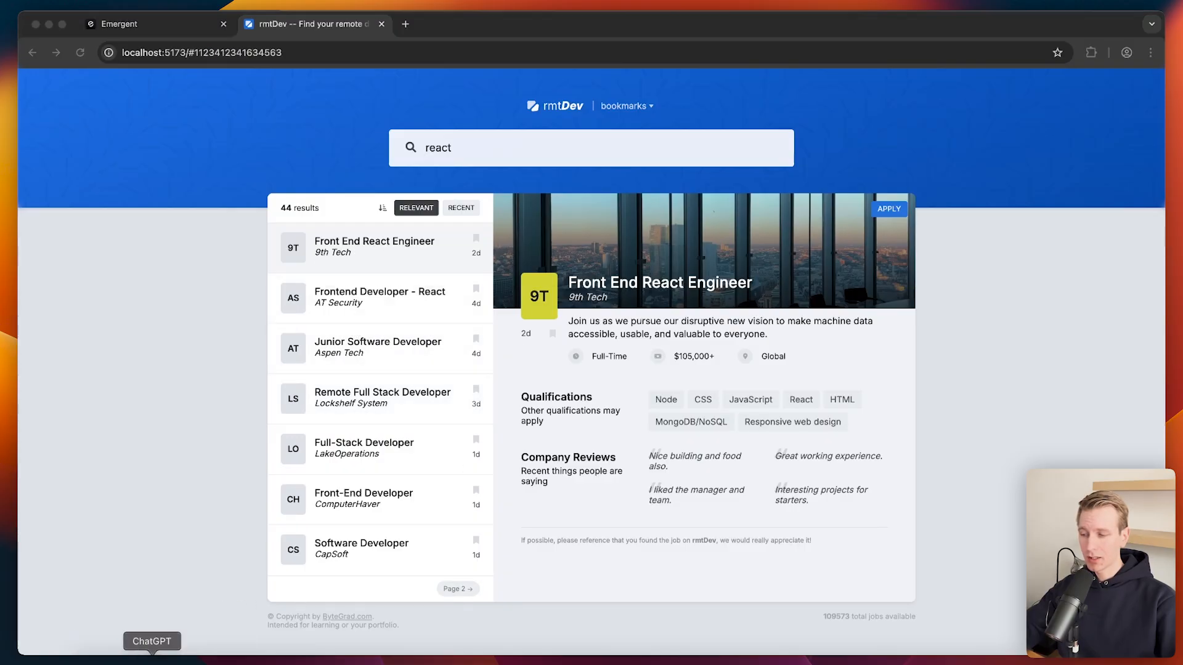
left_click(96, 660)
scroll(387, 345, "up", 3)
scroll(386, 345, "down", 3)
scroll(398, 352, "down", 3)
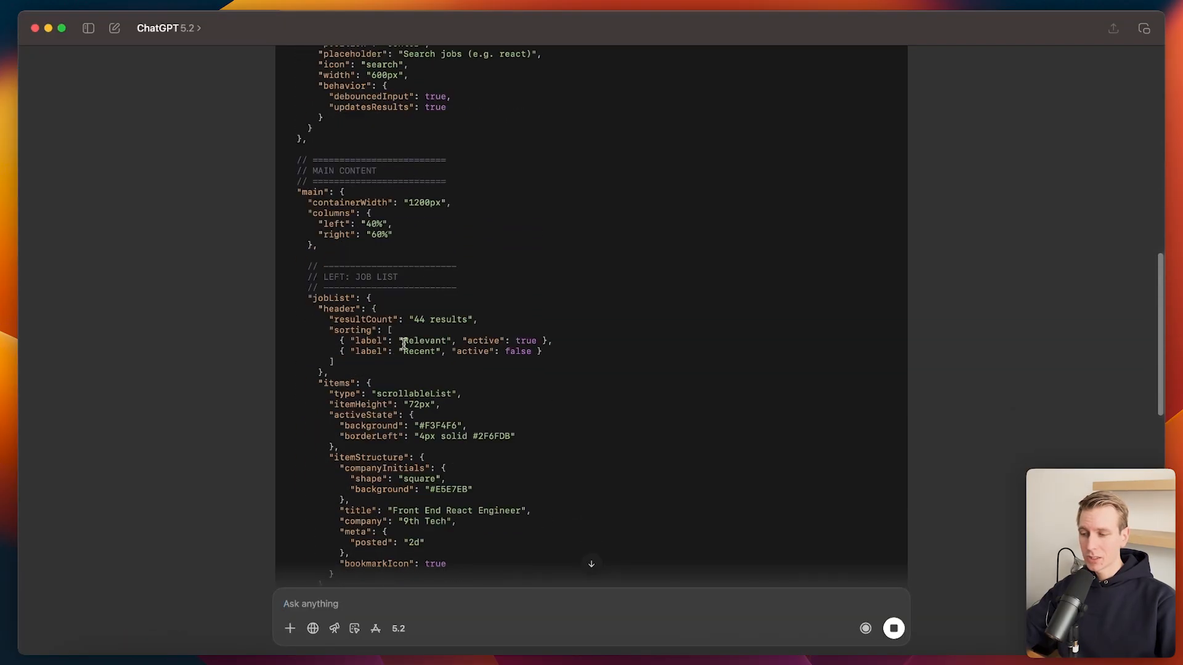
scroll(406, 360, "down", 3)
scroll(439, 377, "down", 3)
scroll(439, 376, "down", 5)
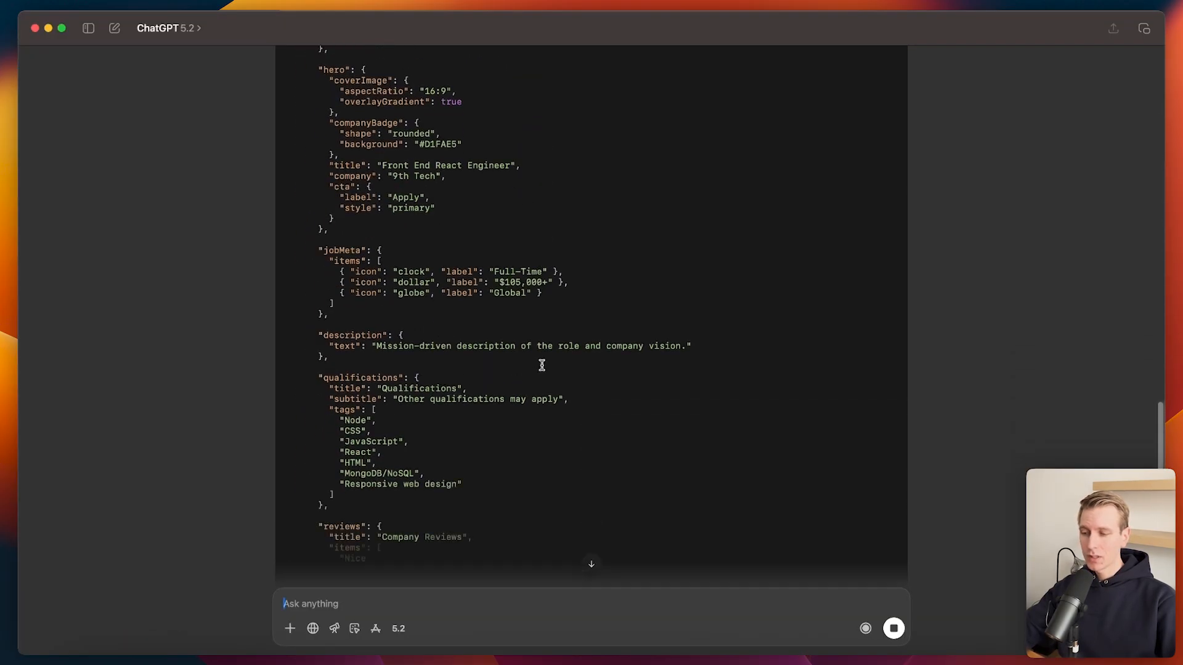
scroll(540, 369, "down", 2)
scroll(541, 369, "down", 3)
scroll(555, 379, "down", 2)
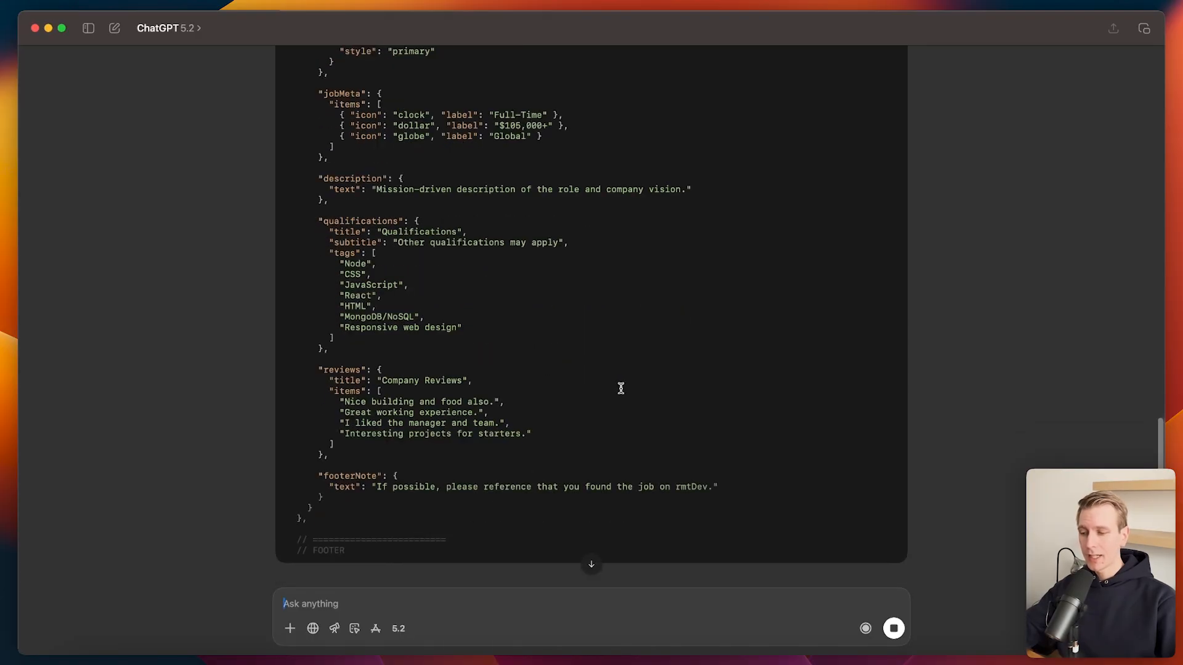
scroll(573, 397, "down", 3)
scroll(603, 414, "down", 5)
scroll(603, 414, "down", 3)
scroll(602, 413, "down", 4)
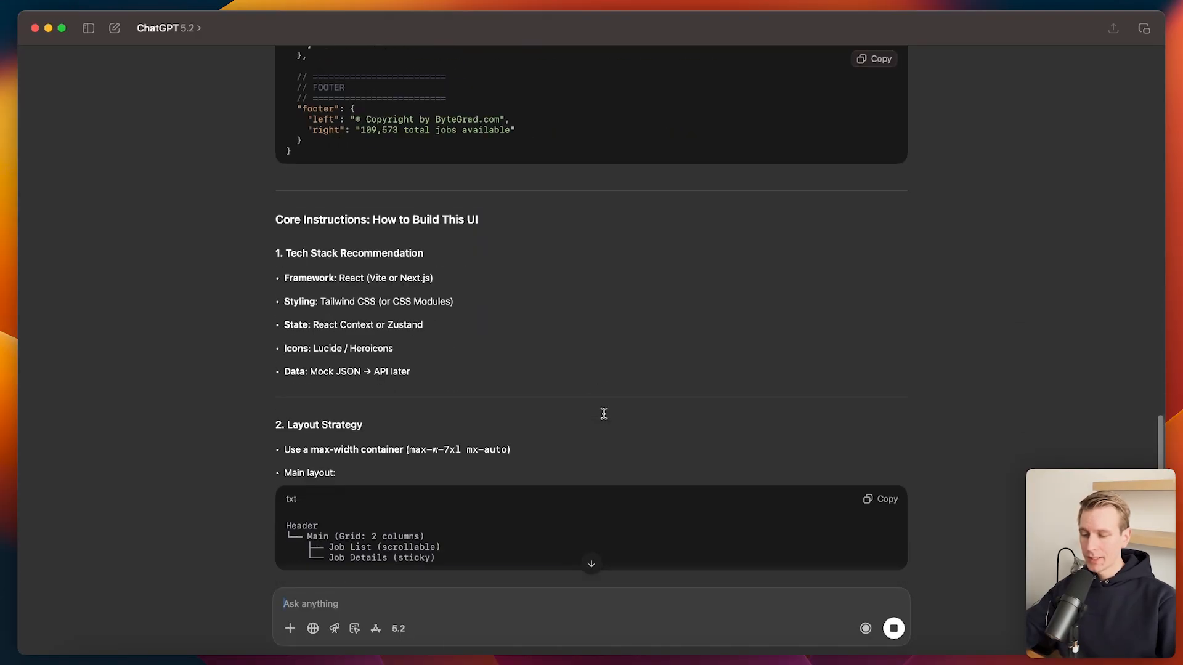
scroll(589, 425, "down", 5)
scroll(590, 425, "down", 10)
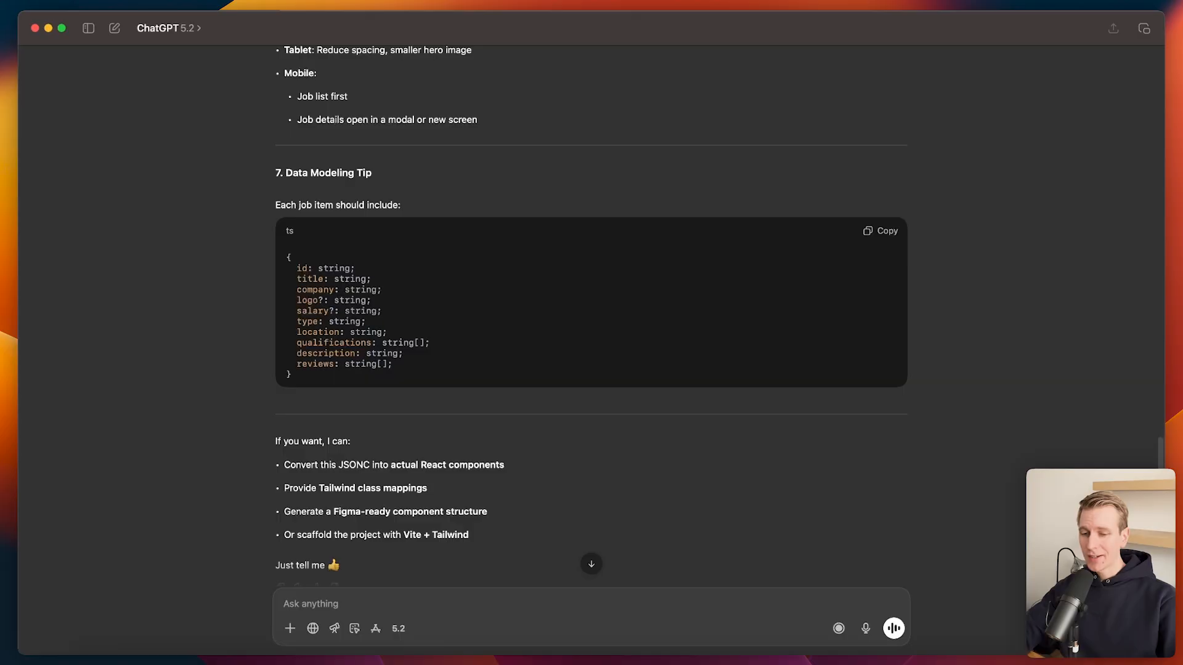
scroll(590, 425, "up", 6)
scroll(590, 425, "up", 5)
scroll(591, 370, "up", 8)
scroll(589, 369, "up", 4)
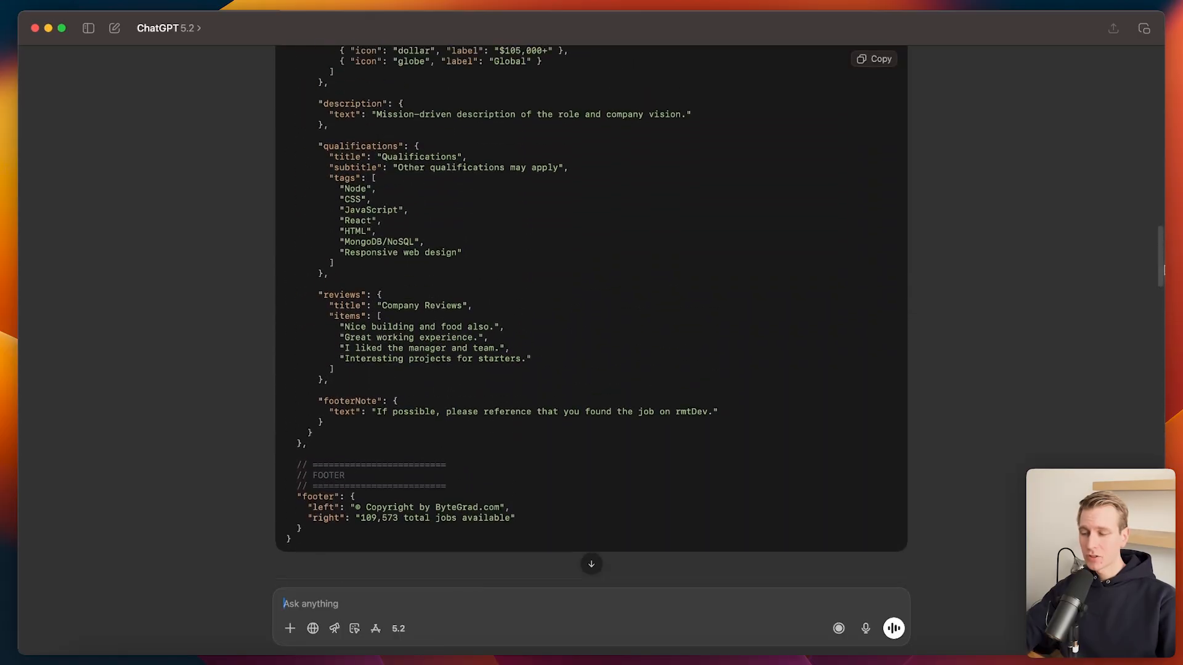
scroll(590, 370, "up", 1)
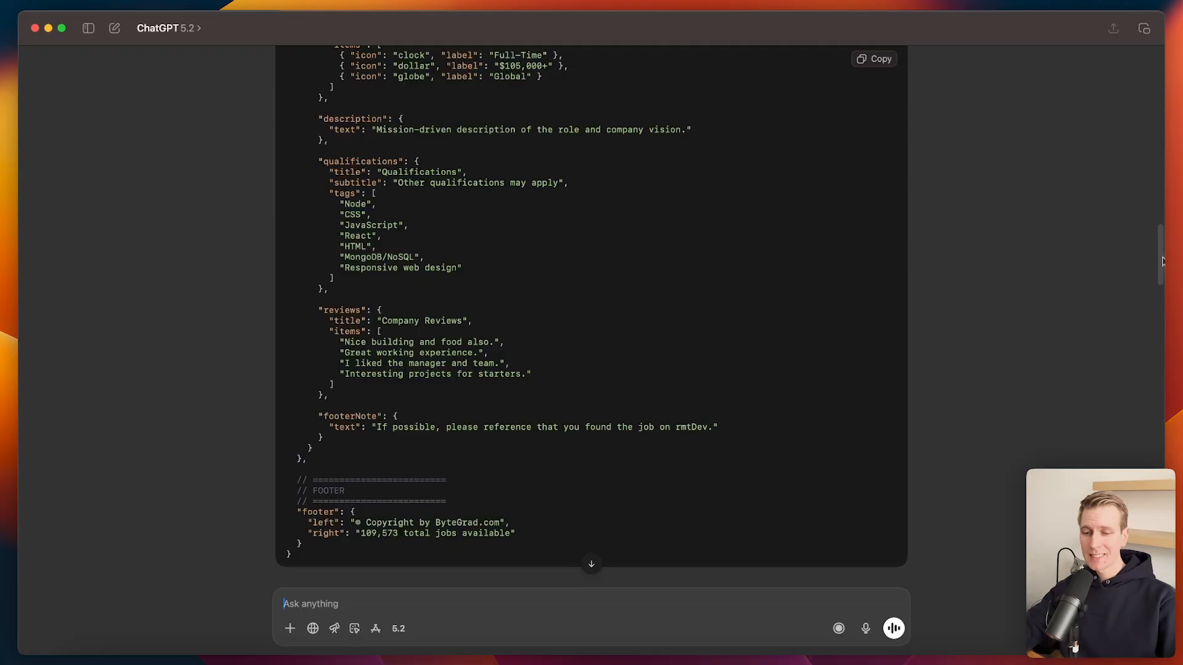
left_click_drag(1160, 262, 1161, 69)
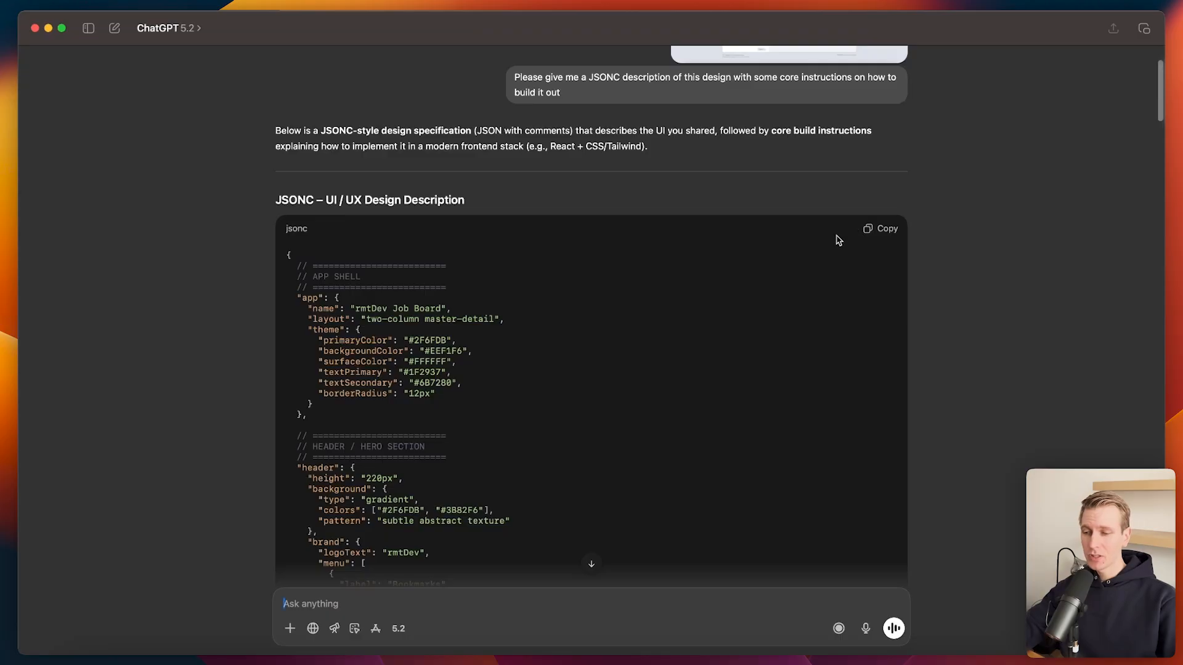
Return to the Emergent browser and close the rmtDev job board tab.
key("super+Tab")
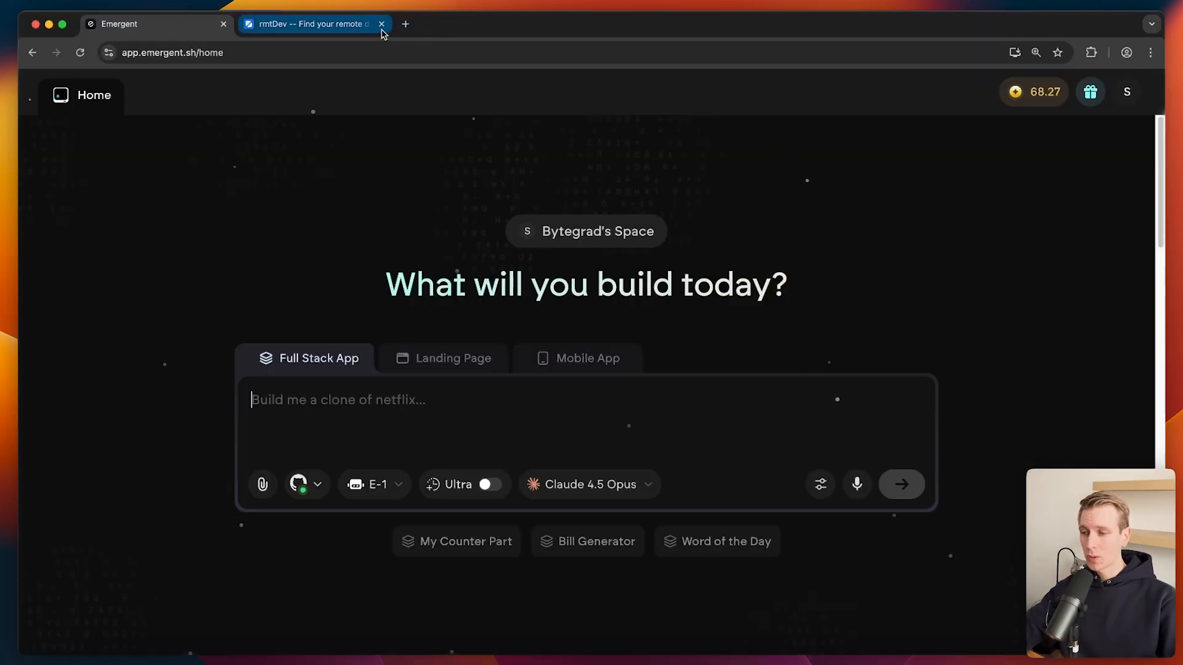
left_click(383, 28)
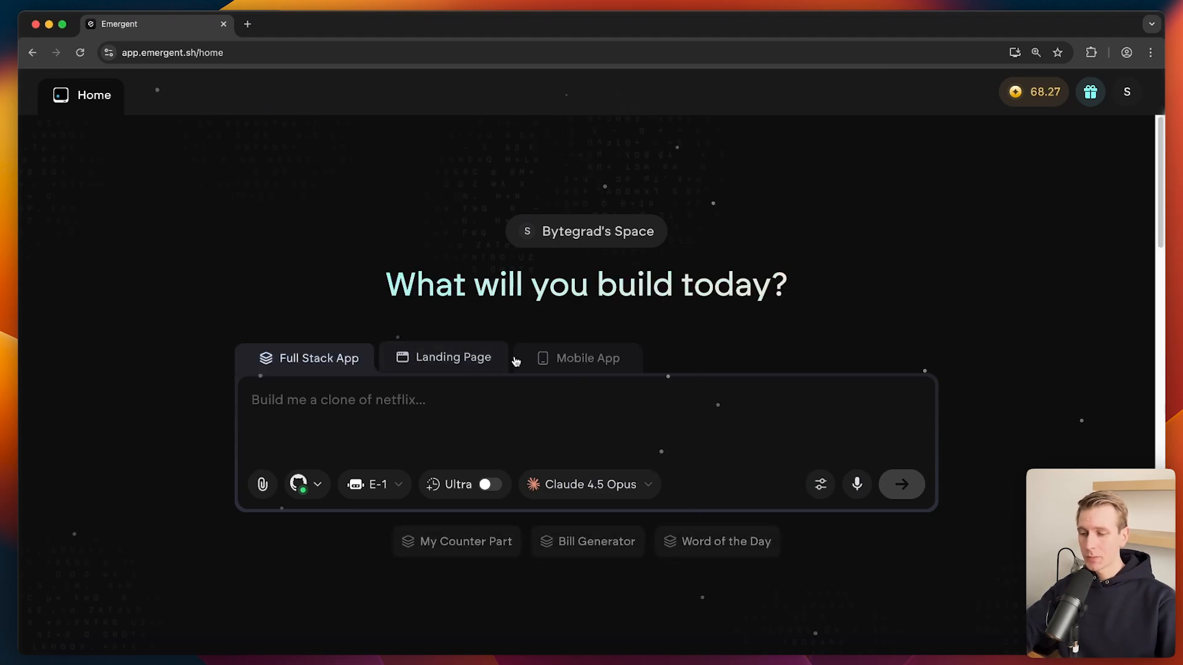
Keep the Full Stack App project type and Claude 4.5 Opus as the model.
left_click(561, 361)
left_click(319, 358)
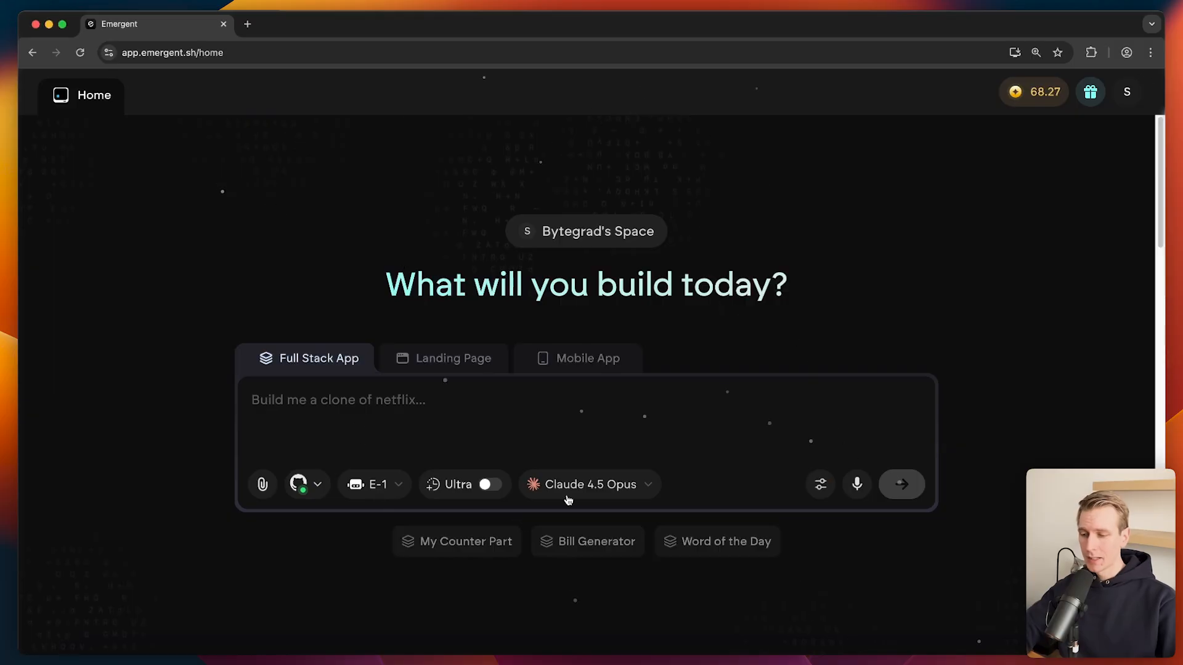
left_click(573, 485)
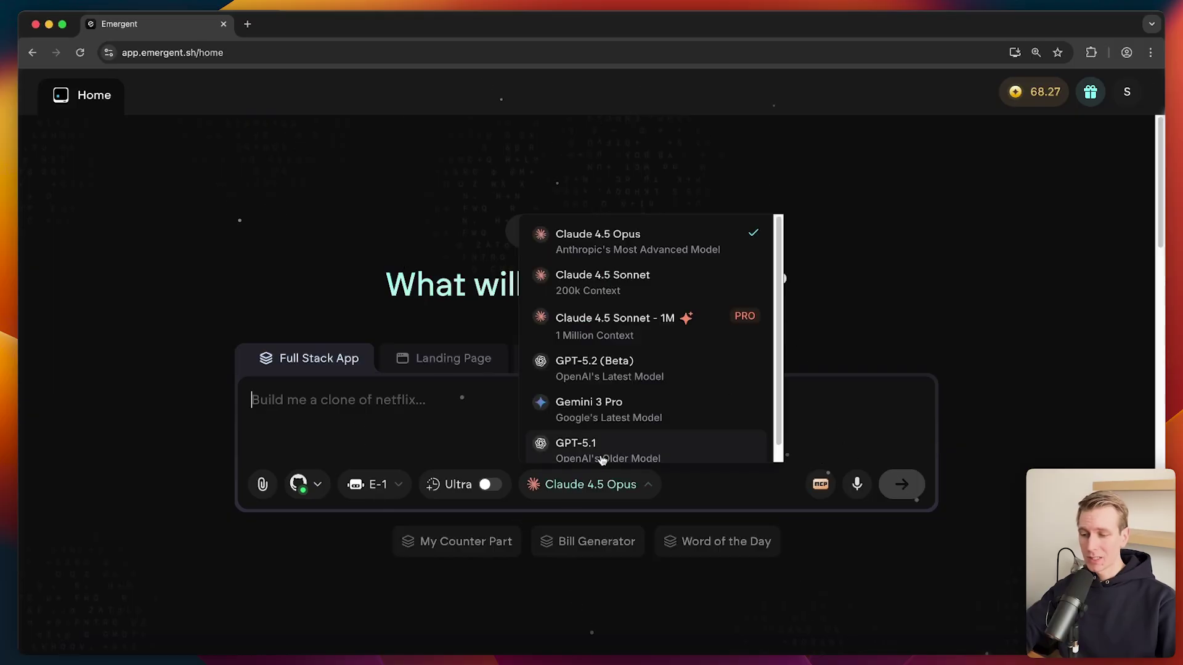
left_click(606, 251)
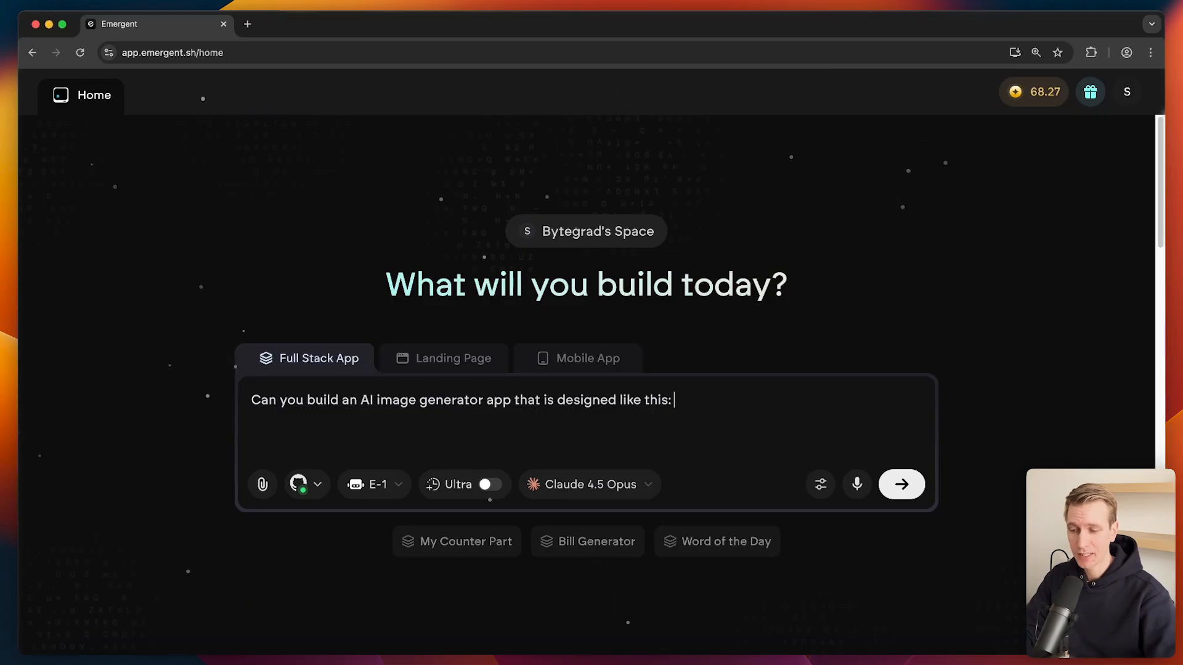
Paste the JSON design spec on a new line below the build prompt.
left_click(515, 400)
type("(prom")
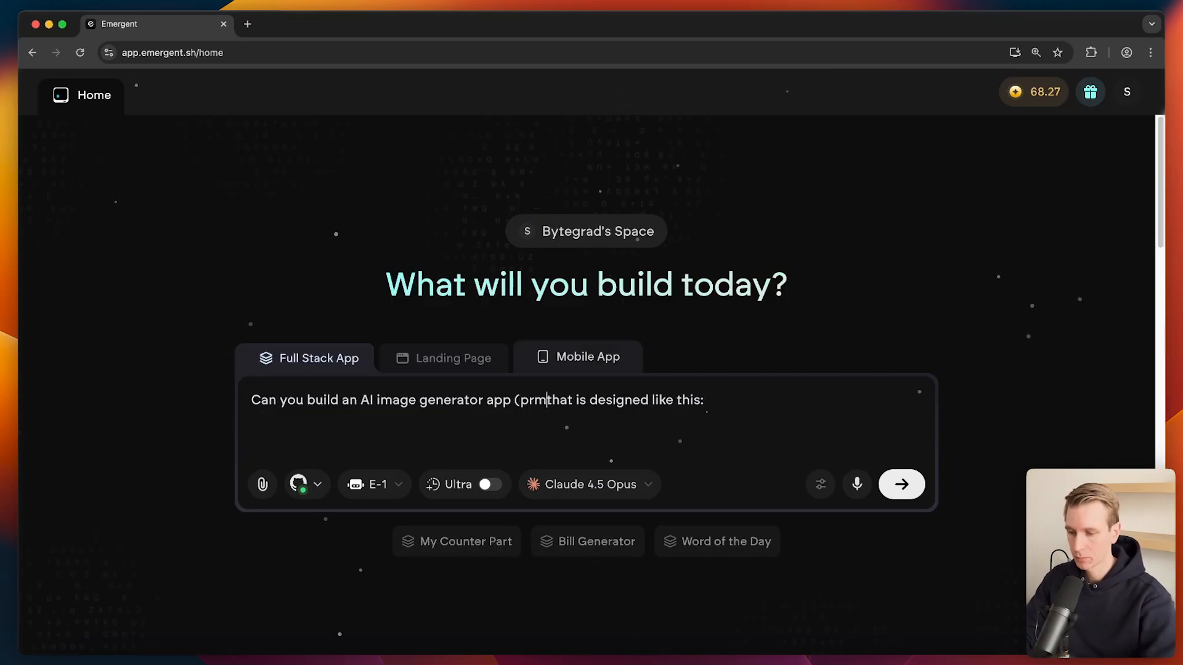
type("pt to image)")
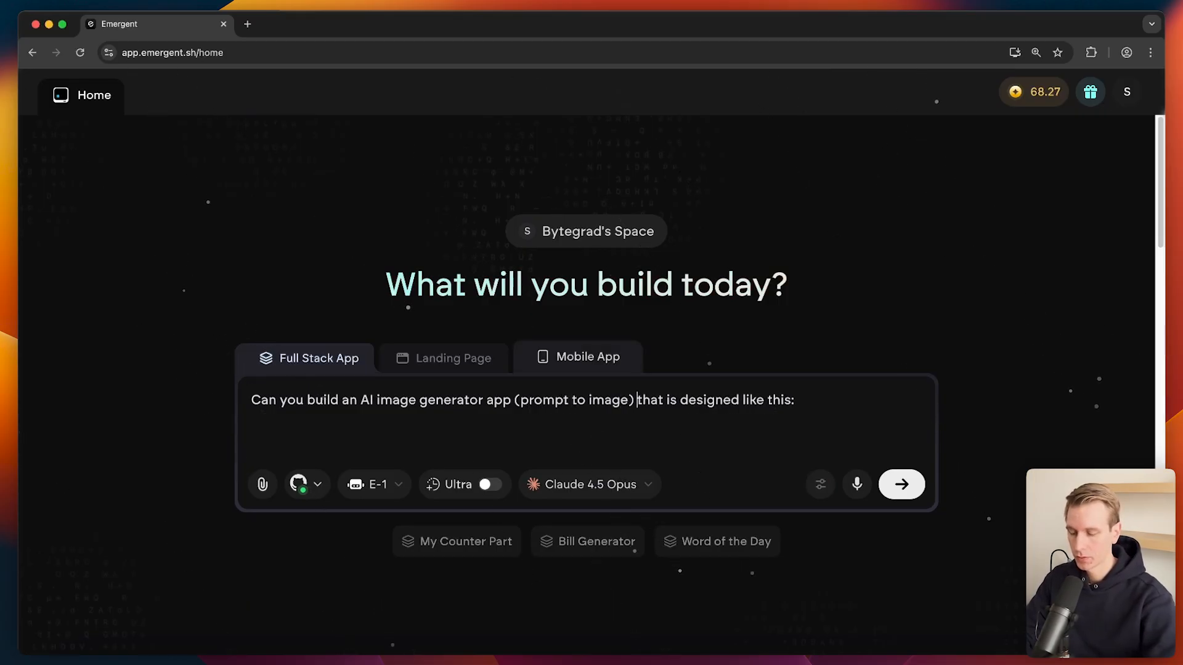
key("End")
key("shift+Return")
key("shift+Return")
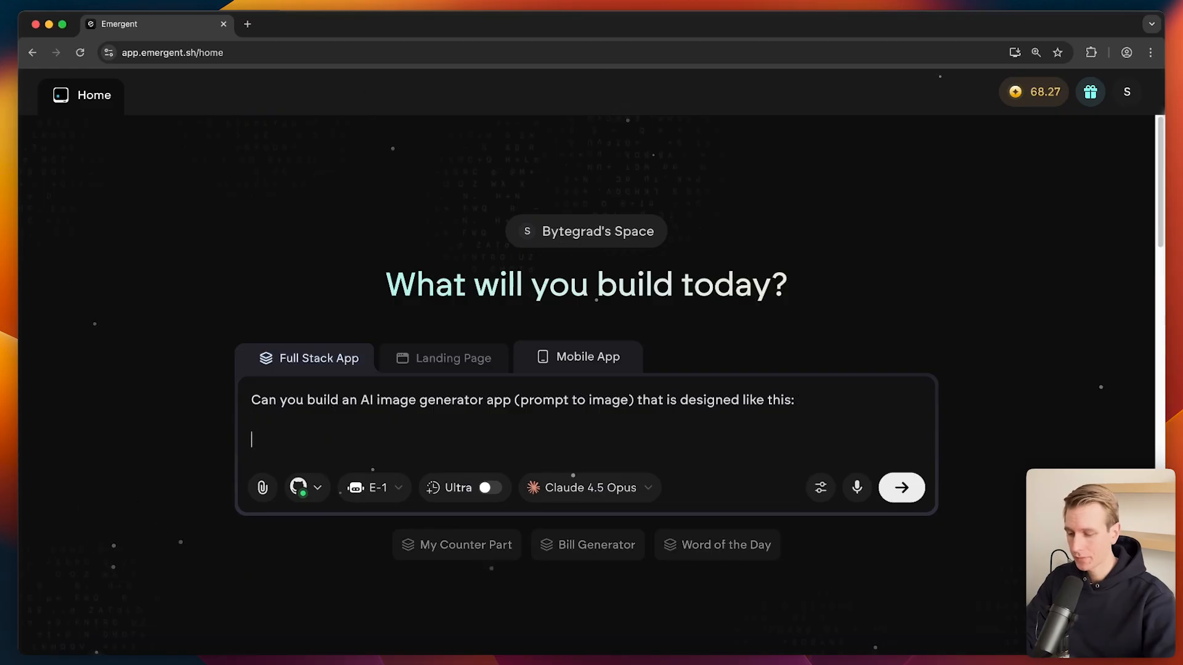
key("super+v")
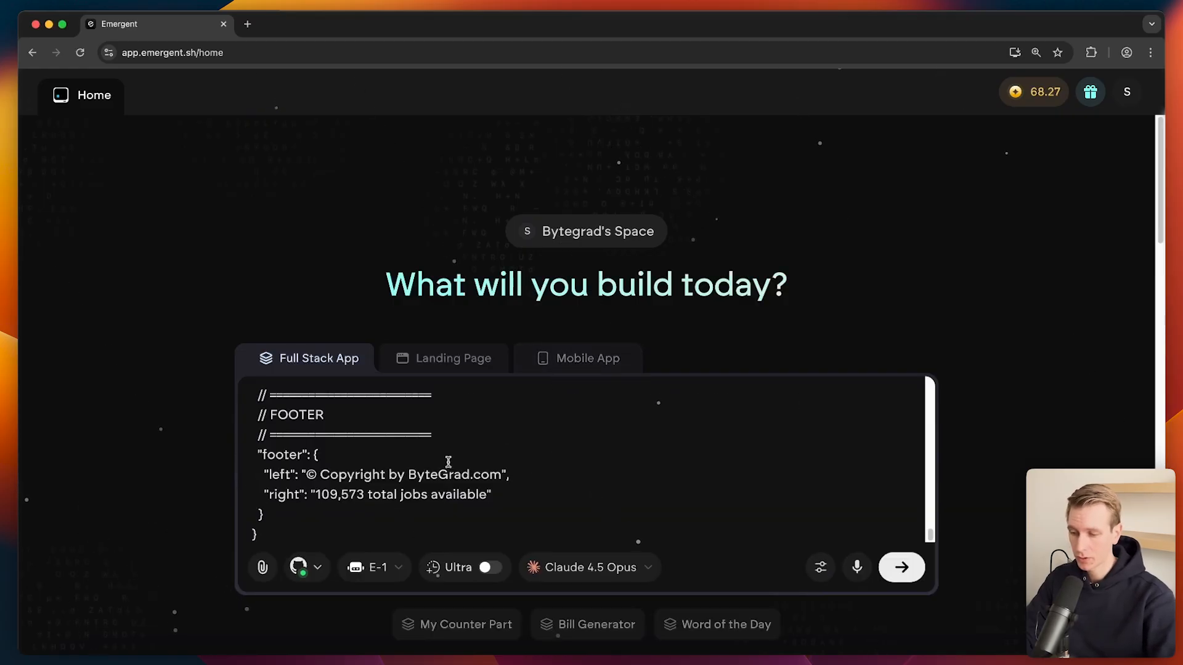
scroll(592, 462, "up", 5)
scroll(592, 462, "down", 2)
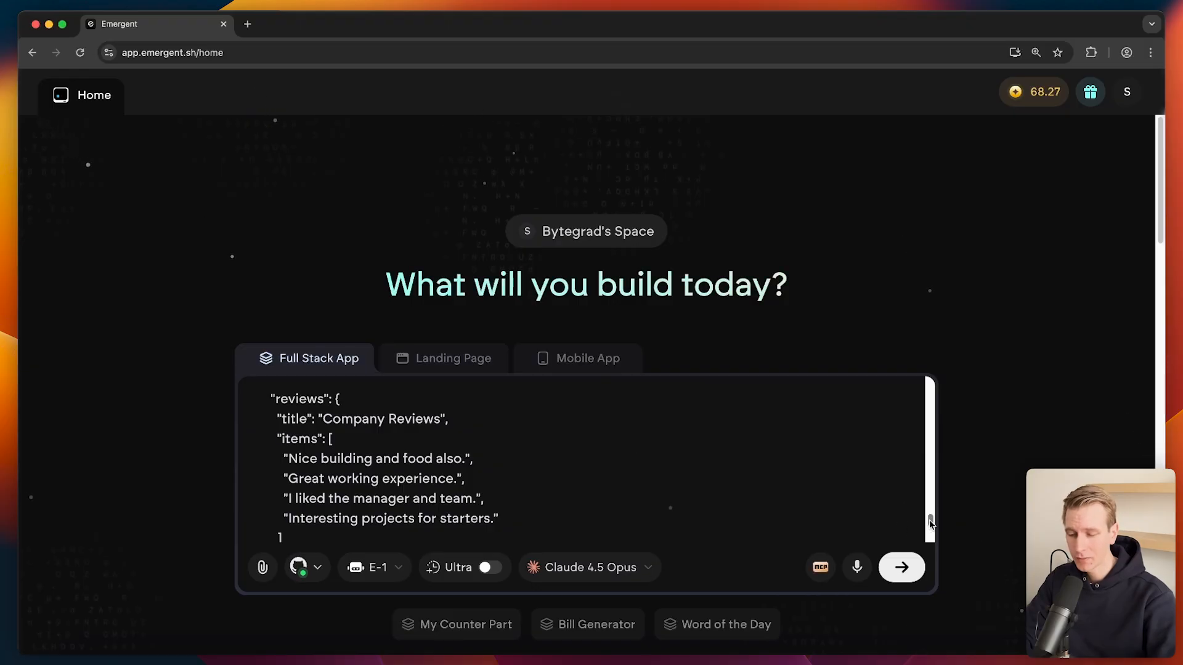
left_click_drag(931, 524, 930, 378)
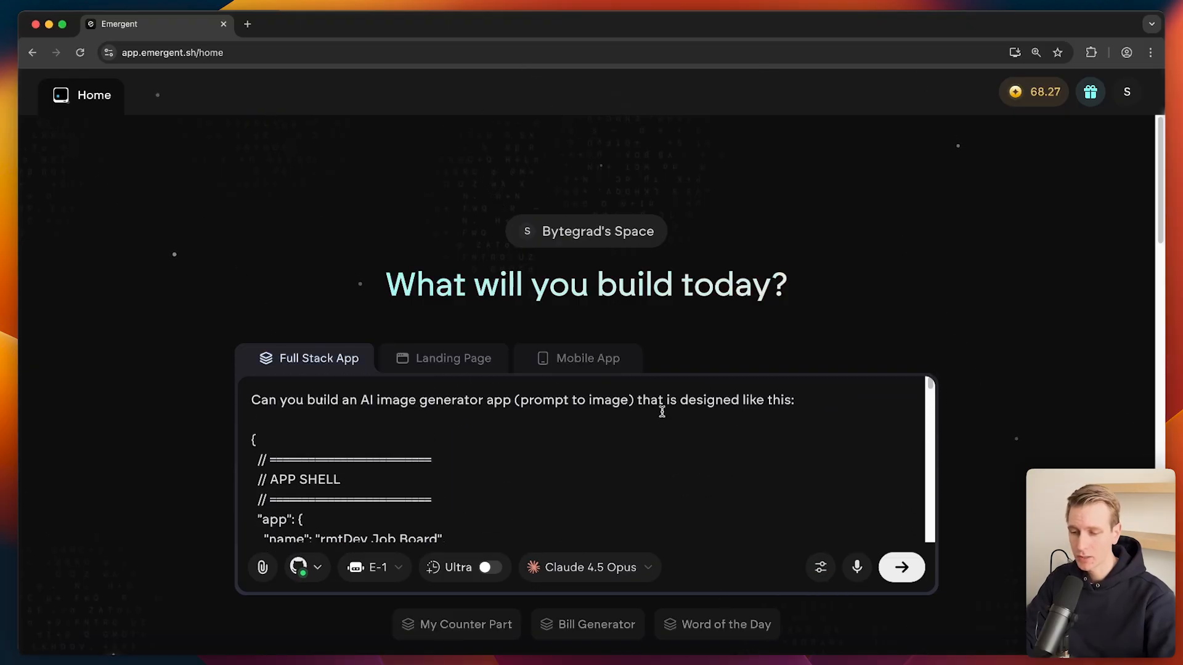
Add '(you can deviate from the text)' to the first line and submit the build request.
left_click(801, 401)
key("BackSpace")
type("(the exact")
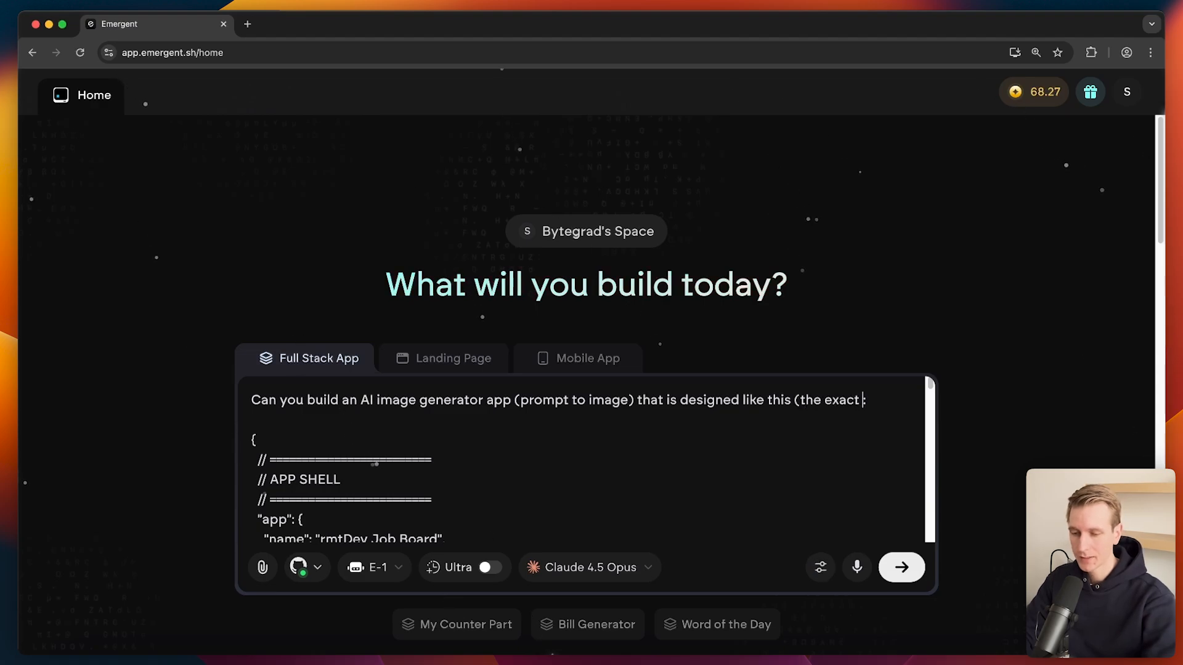
key("alt+BackSpace")
key("alt+BackSpace")
key("alt+BackSpace")
type("you can ")
type("deviate from the te")
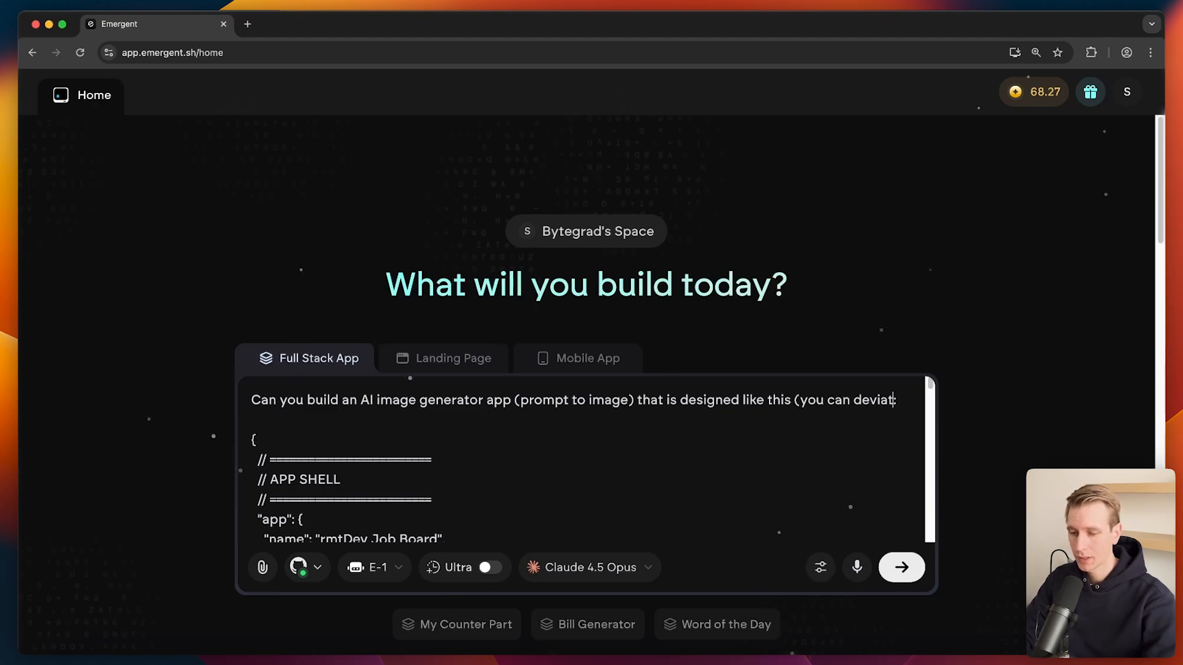
type("xt)")
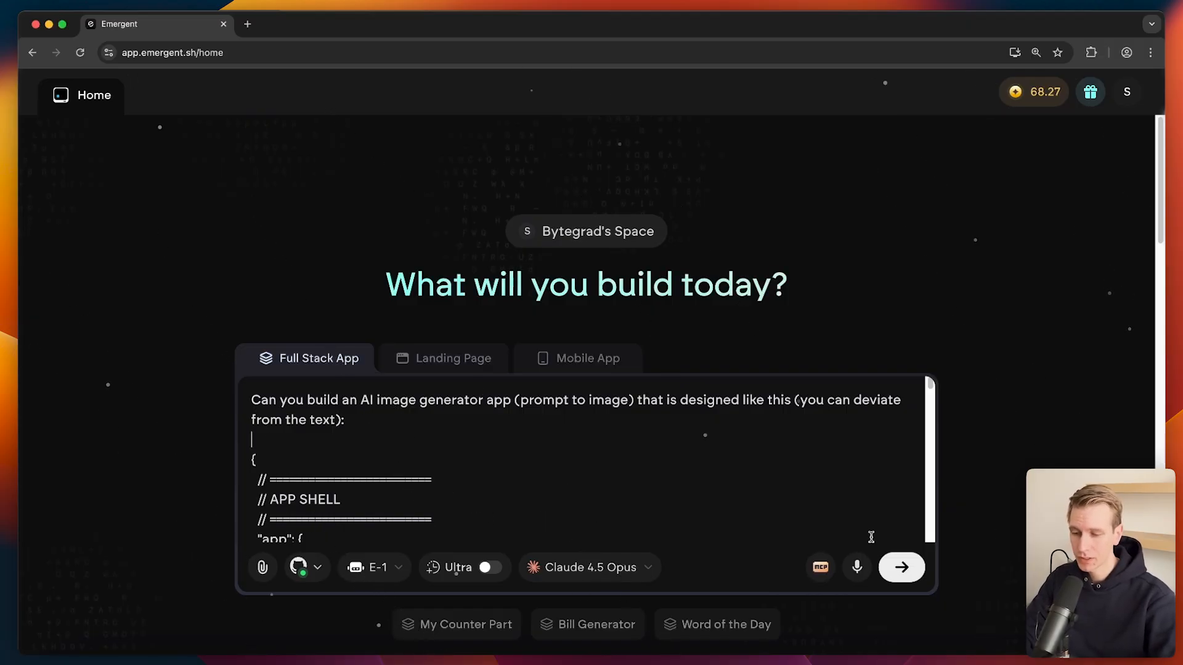
key("Return")
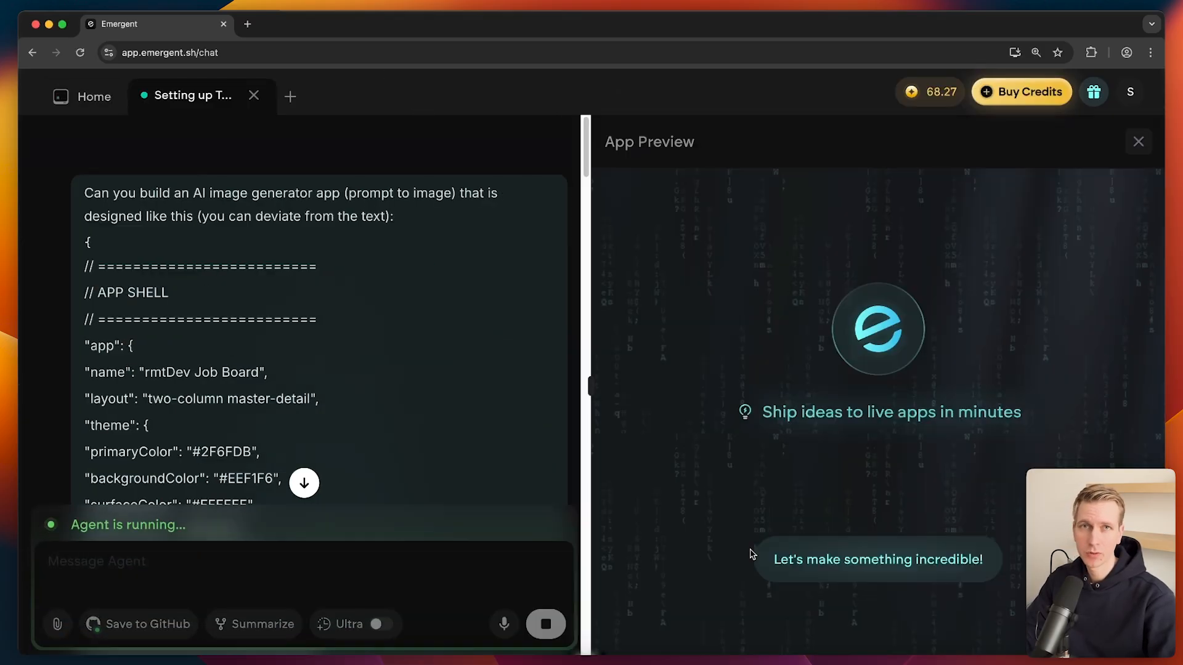
scroll(499, 452, "down", 10)
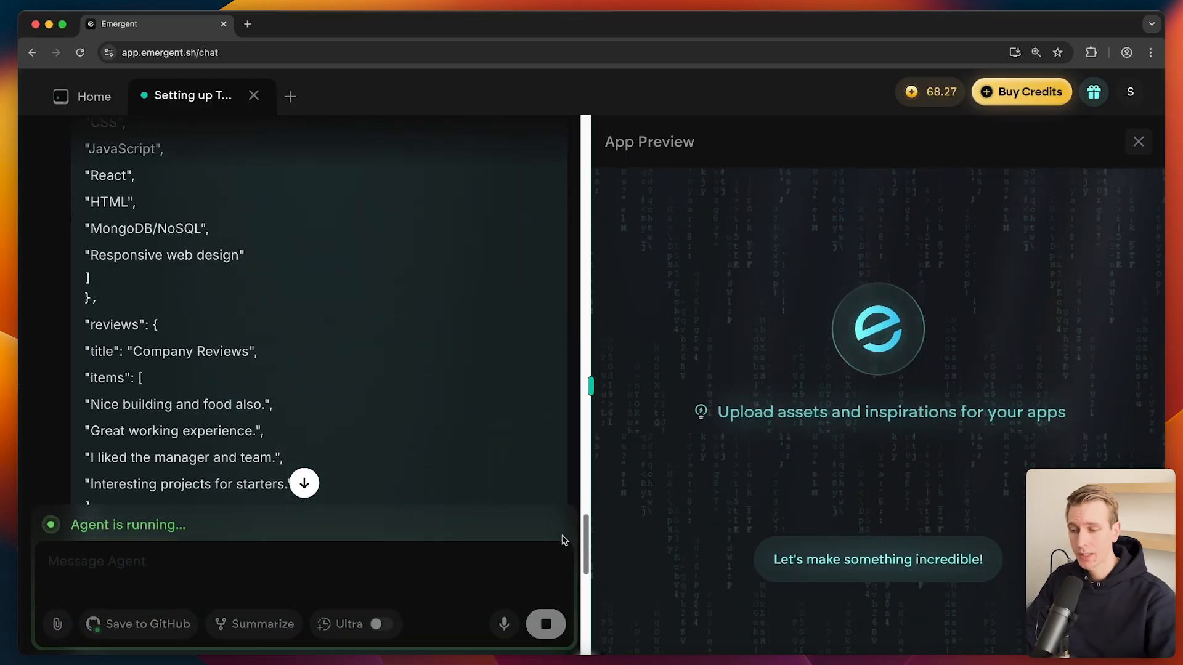
scroll(497, 453, "down", 10)
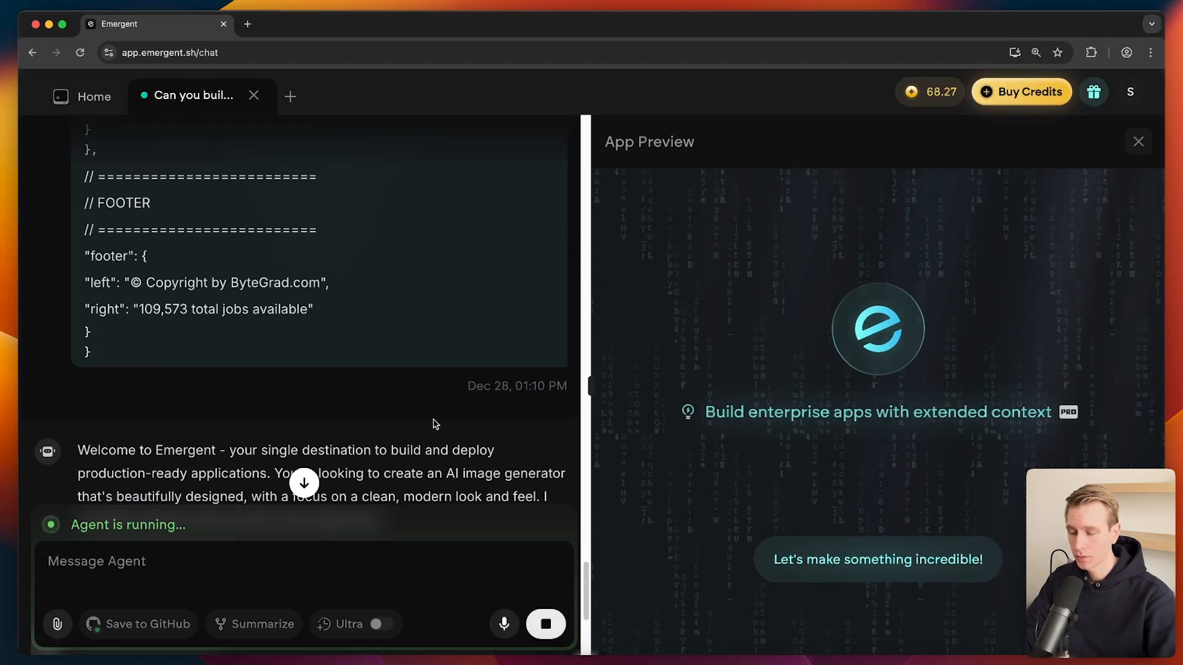
scroll(434, 424, "down", 5)
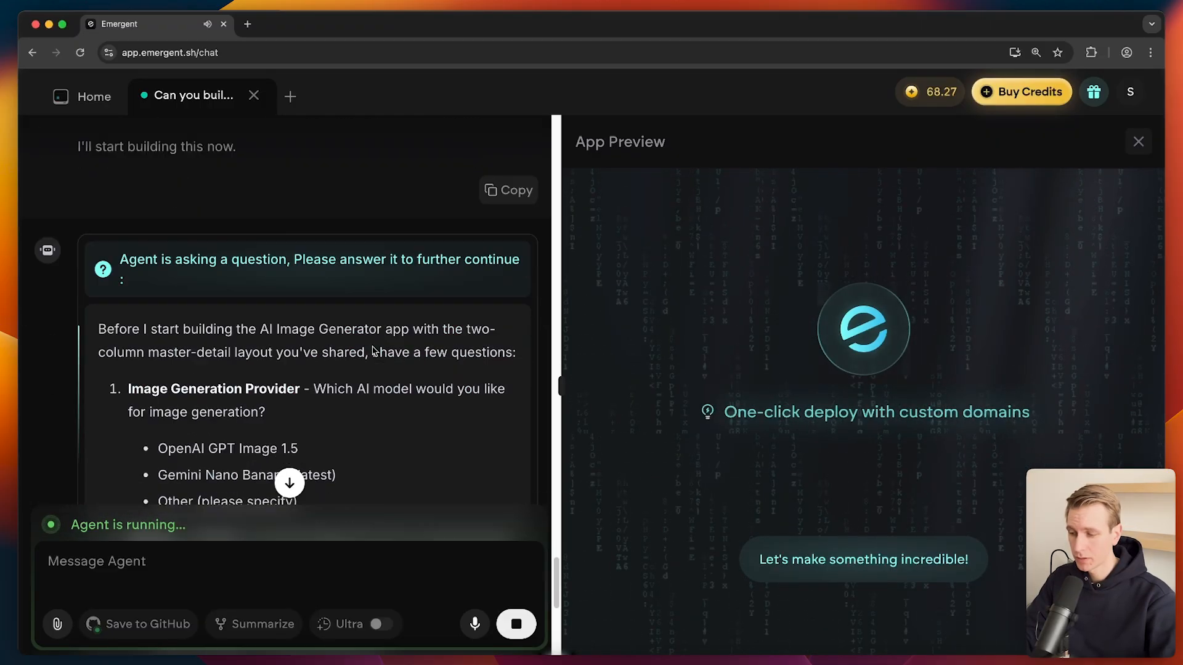
scroll(373, 352, "down", 3)
scroll(379, 388, "up", 2)
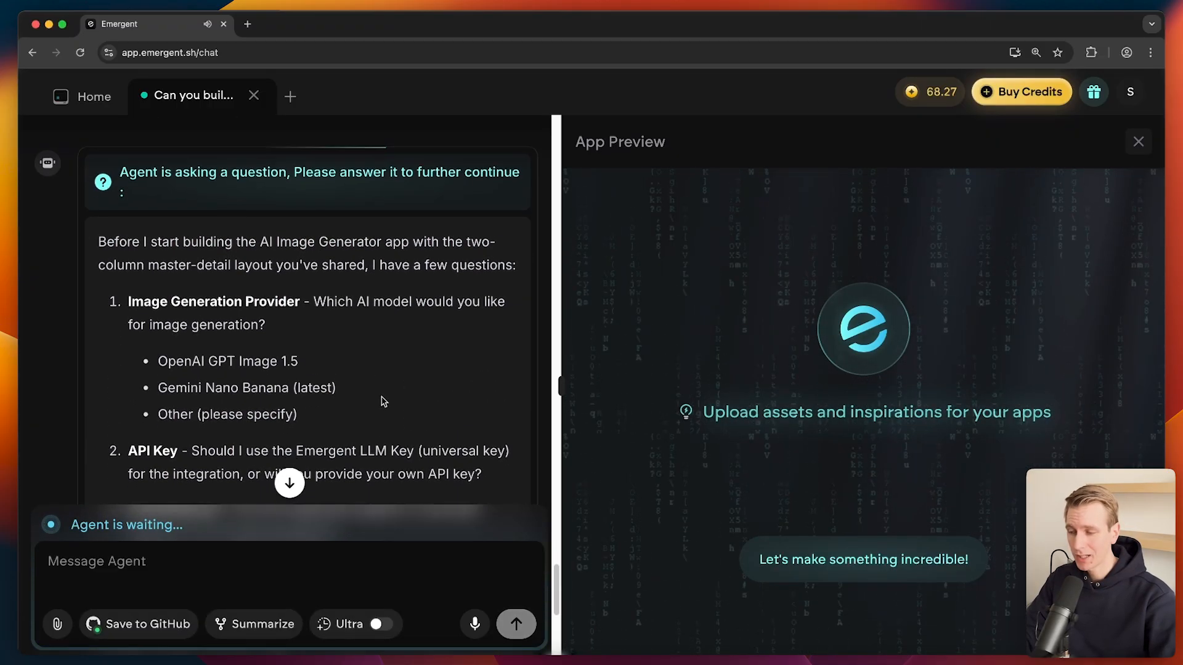
scroll(380, 401, "down", 2)
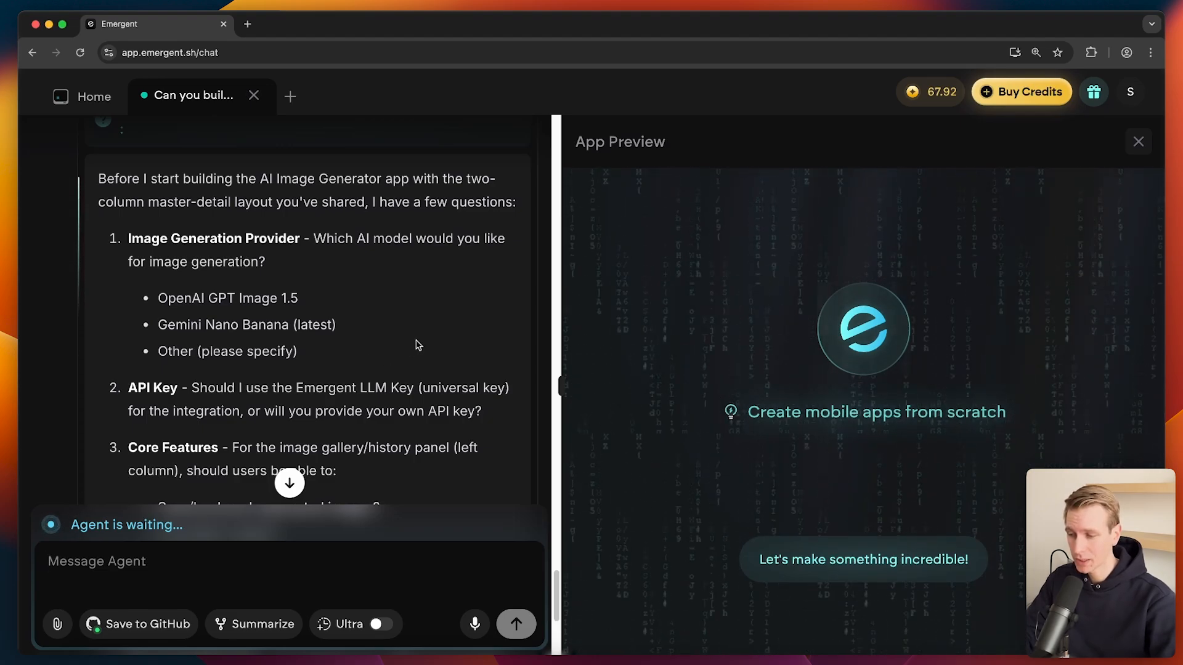
type("1. ")
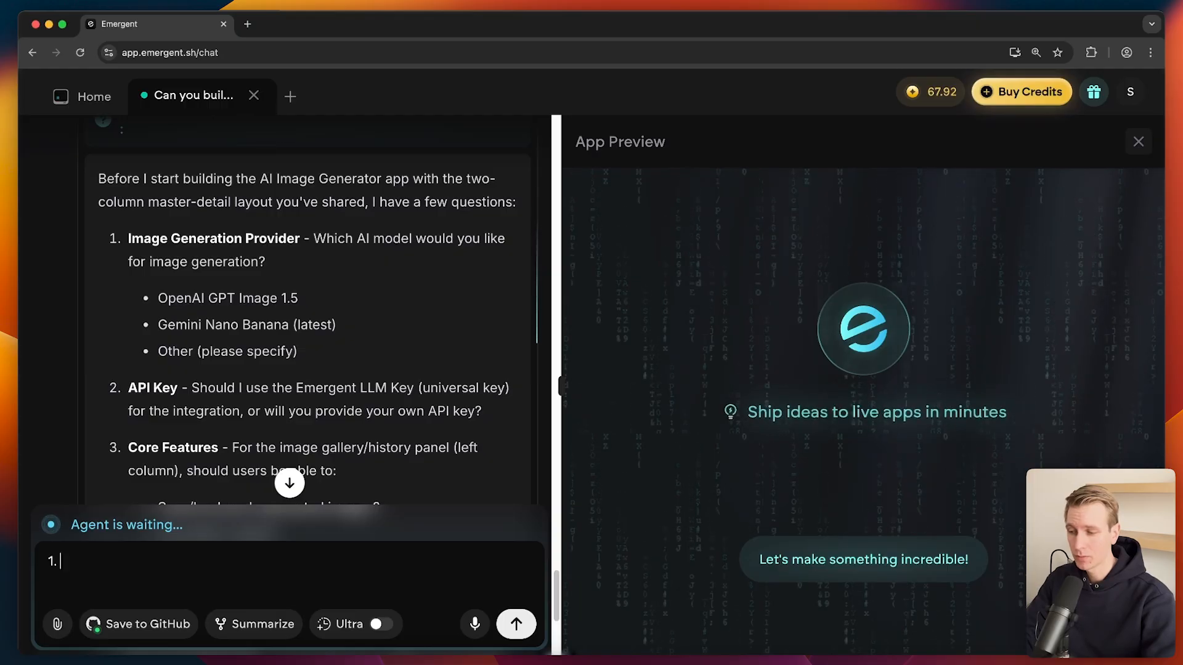
type("Nano Banana")
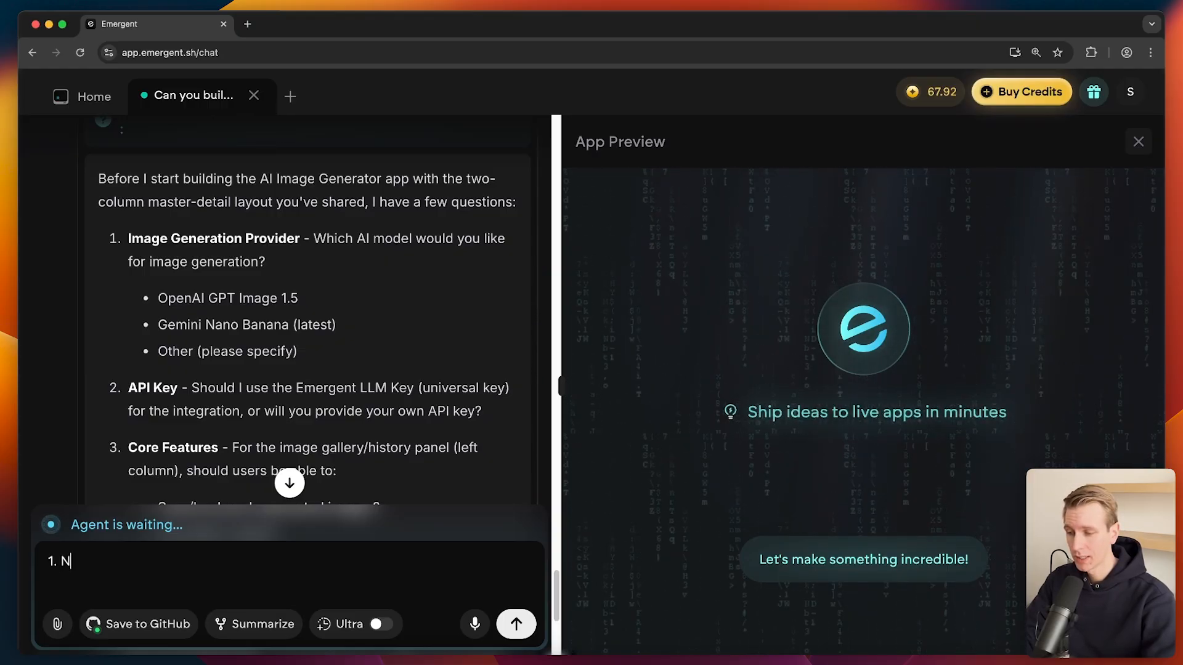
Send the agent numbered answers: Nano Banana, Emergent LLM key, both gallery features, auth later, no design changes.
key("shift+Return")
type("2.")
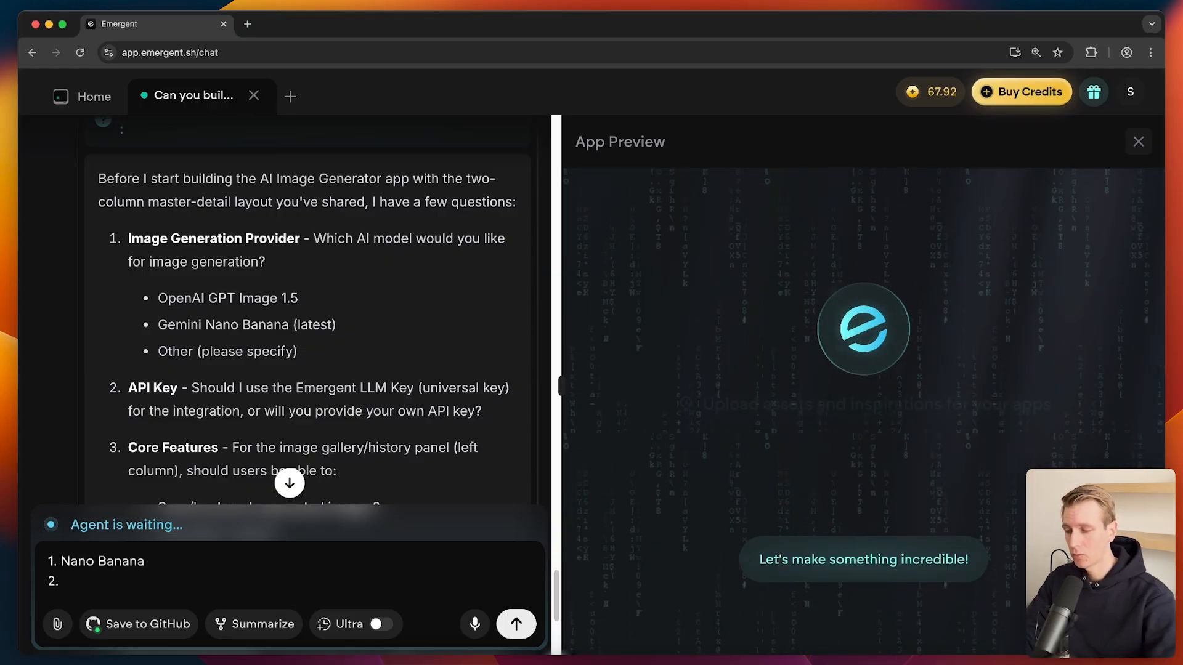
scroll(449, 333, "down", 2)
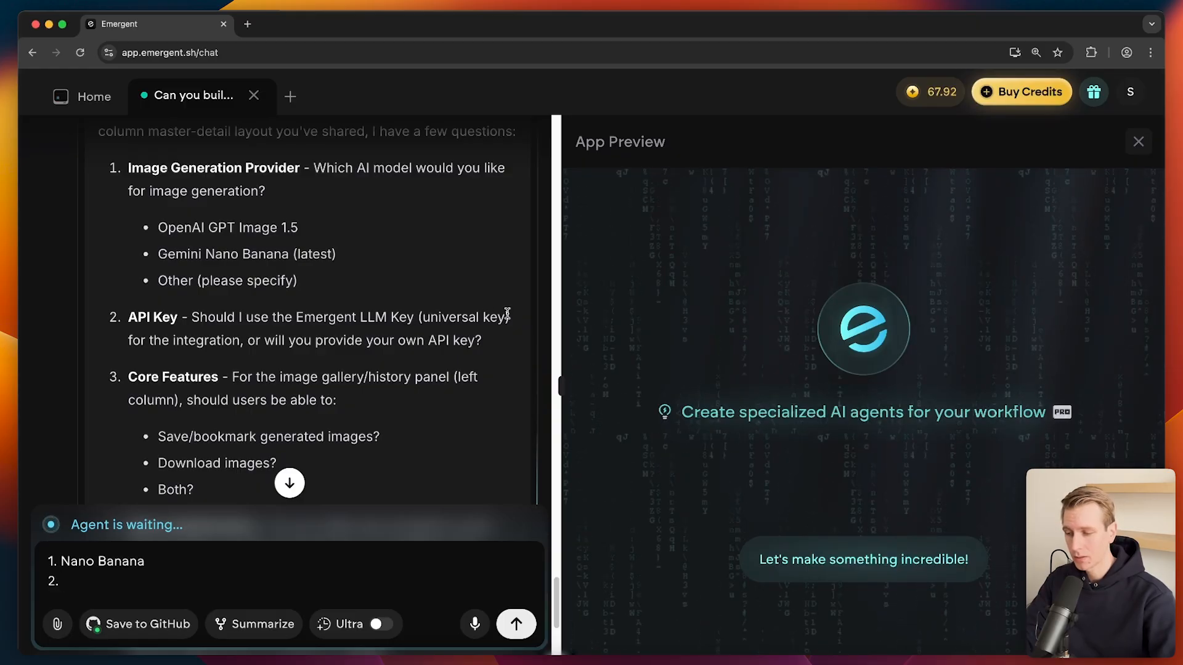
type("Emergent LLM ke y")
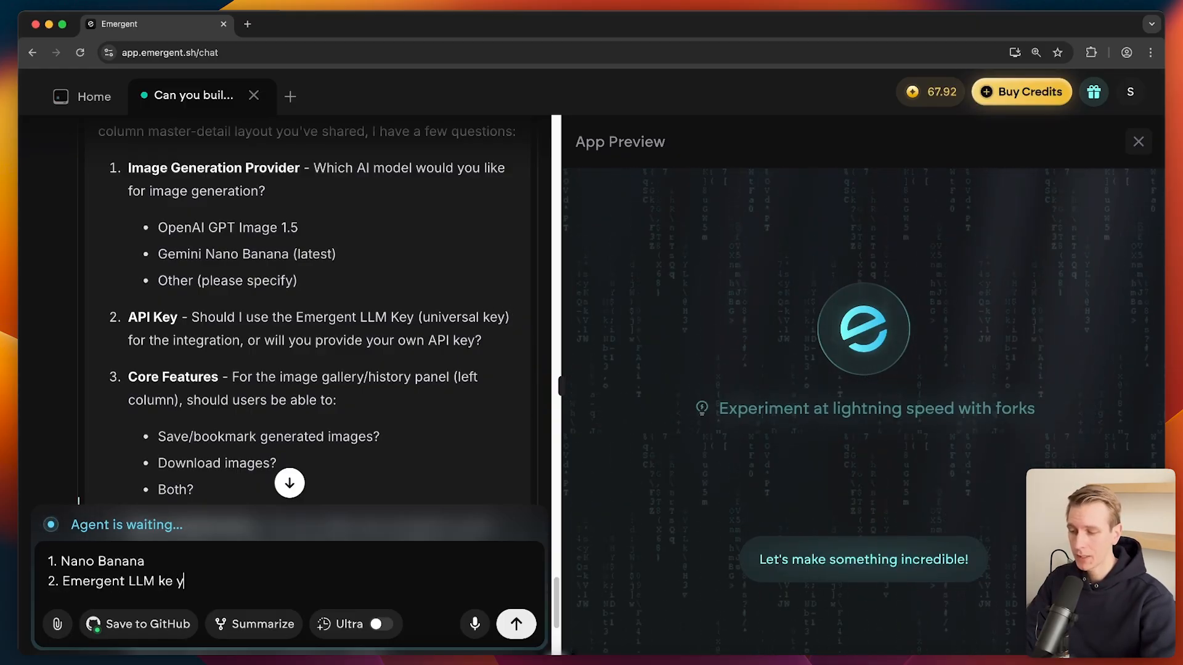
key("shift+Return")
type("3.")
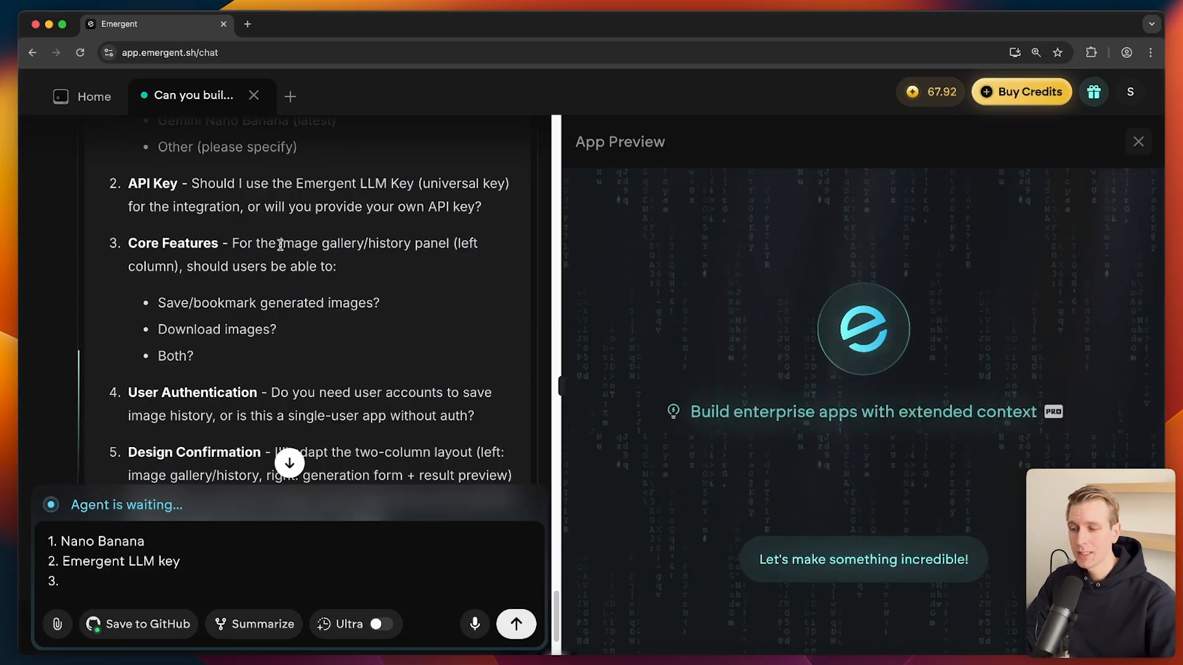
left_click_drag(279, 245, 278, 356)
left_click(277, 355)
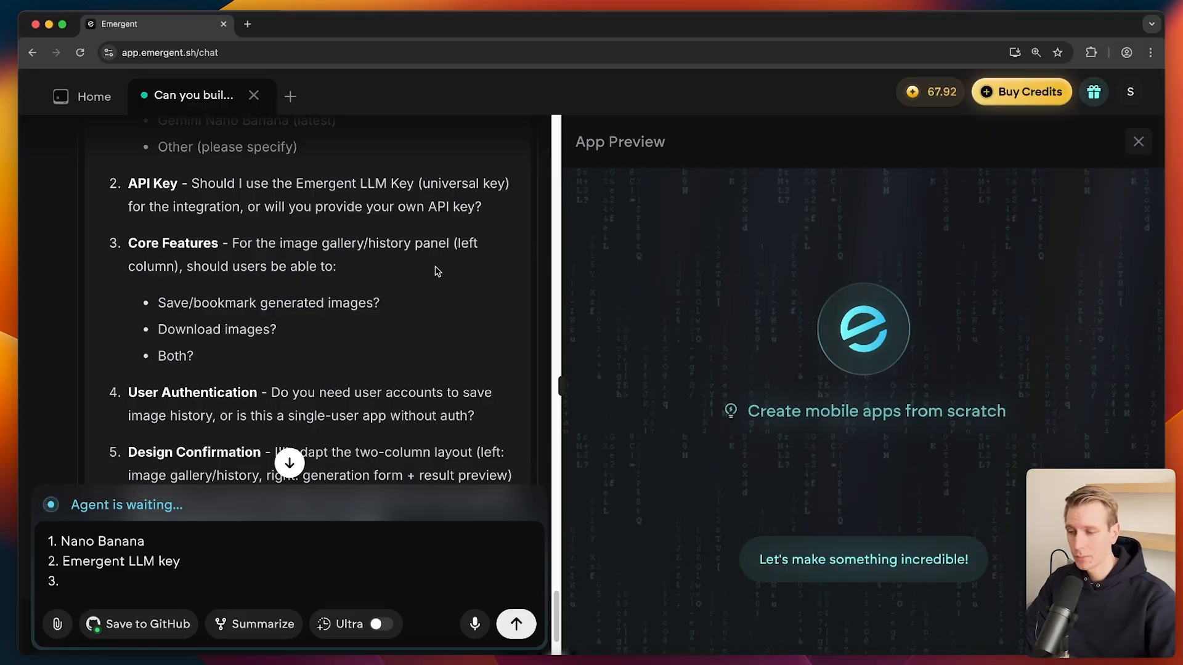
type("Both")
key("shift+Return")
type("4.")
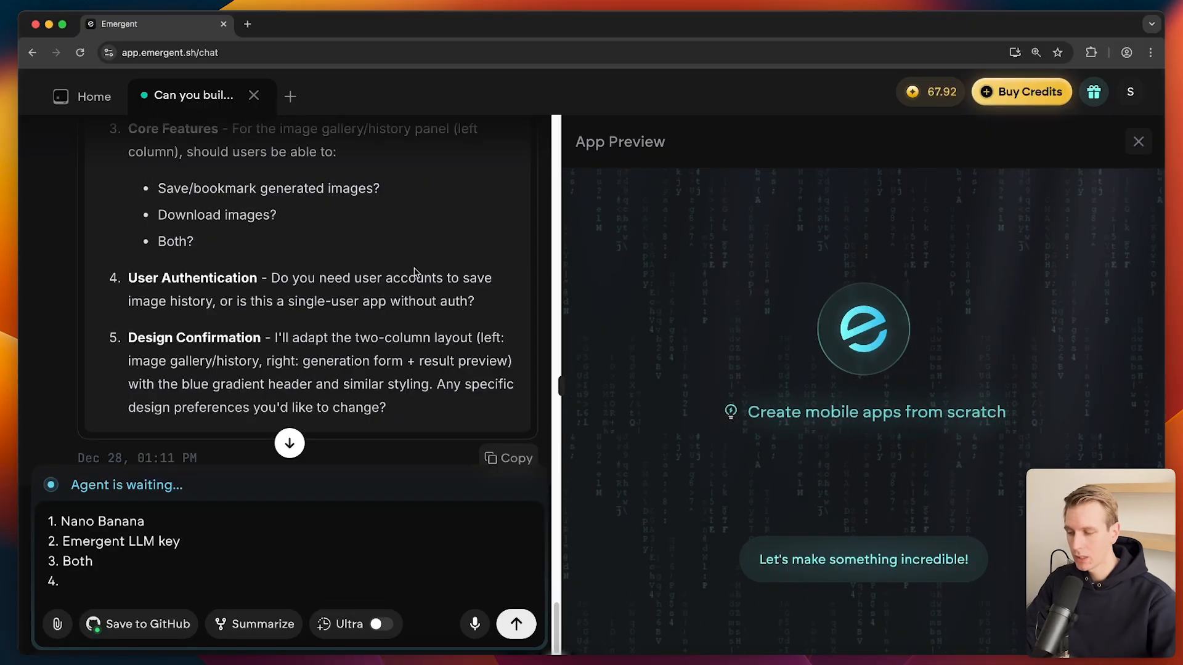
type(" Authentication we'll do later")
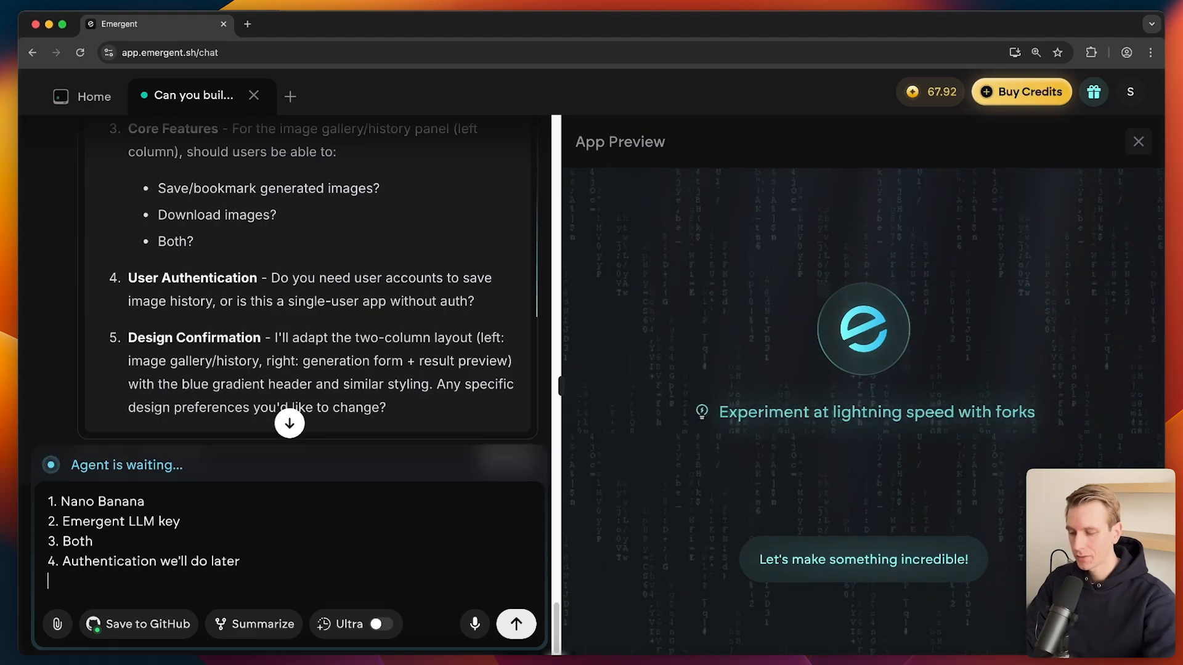
key("shift+Return")
type("5.")
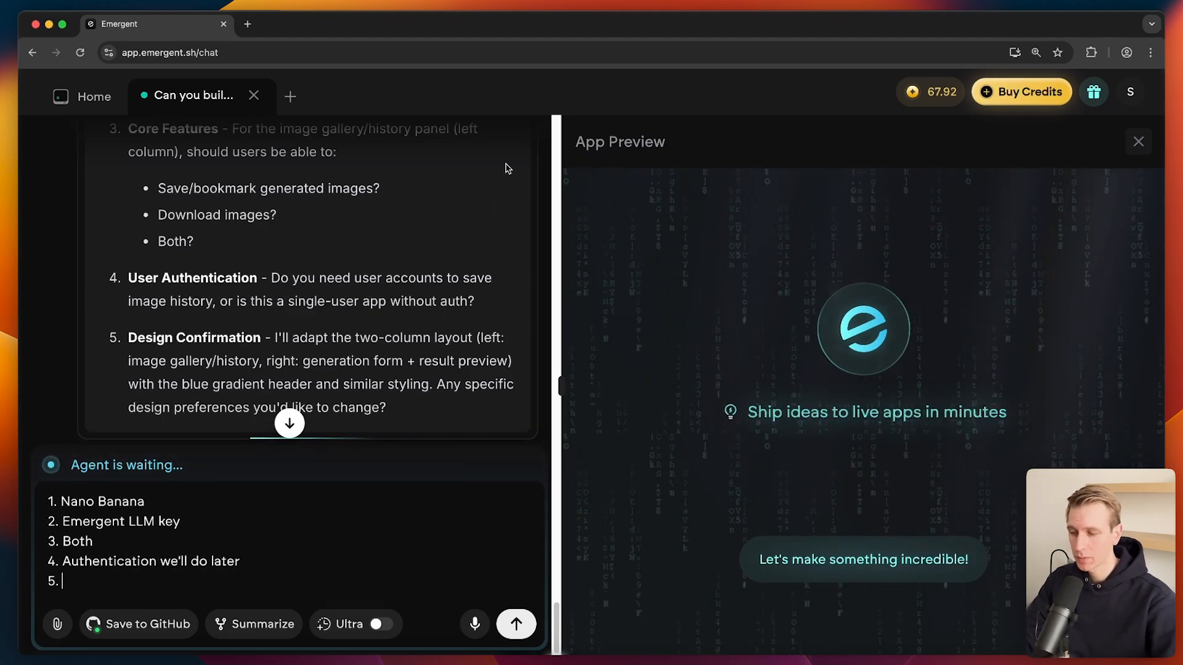
scroll(488, 290, "down", 2)
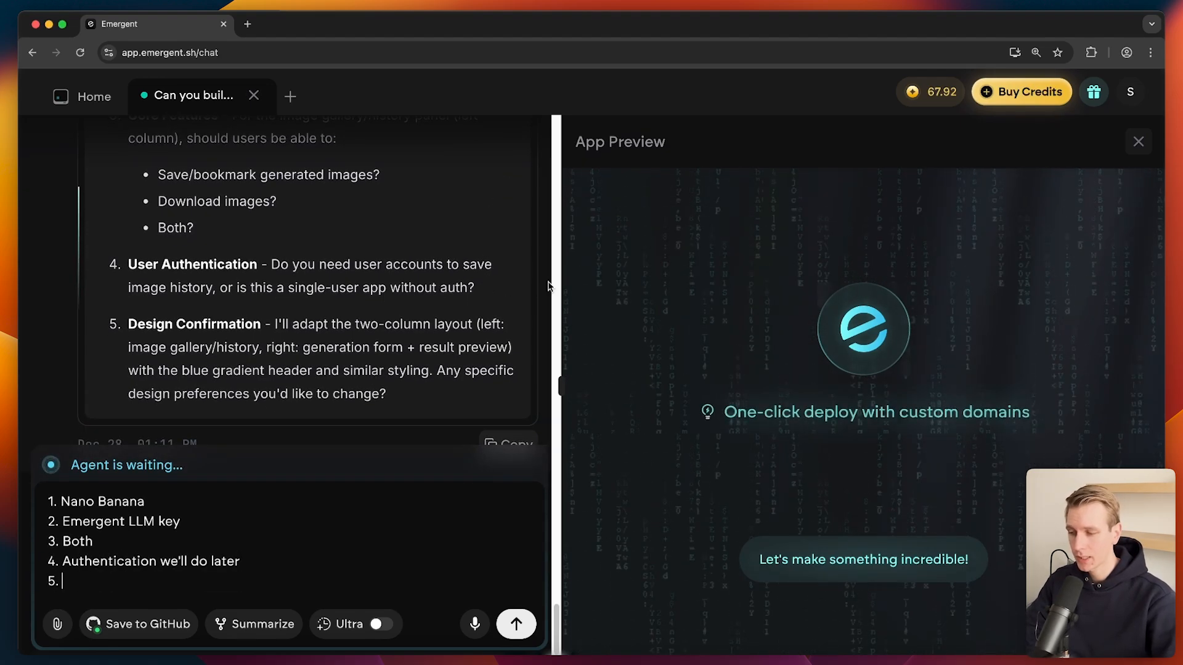
type("Ok, thats it")
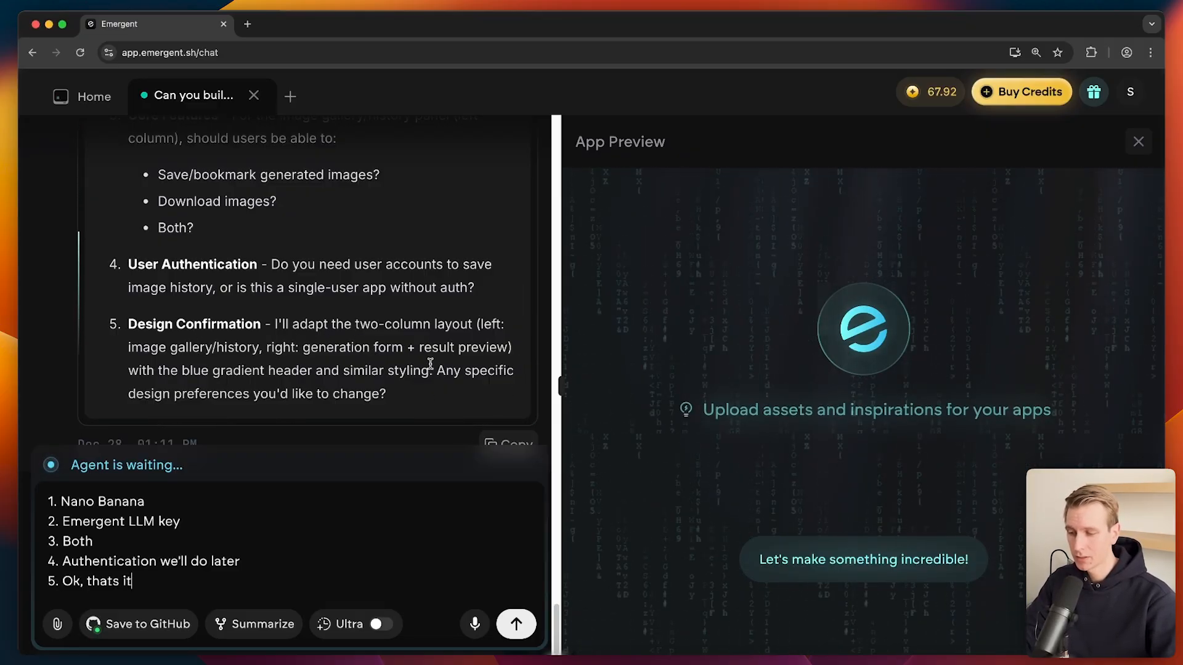
left_click(517, 624)
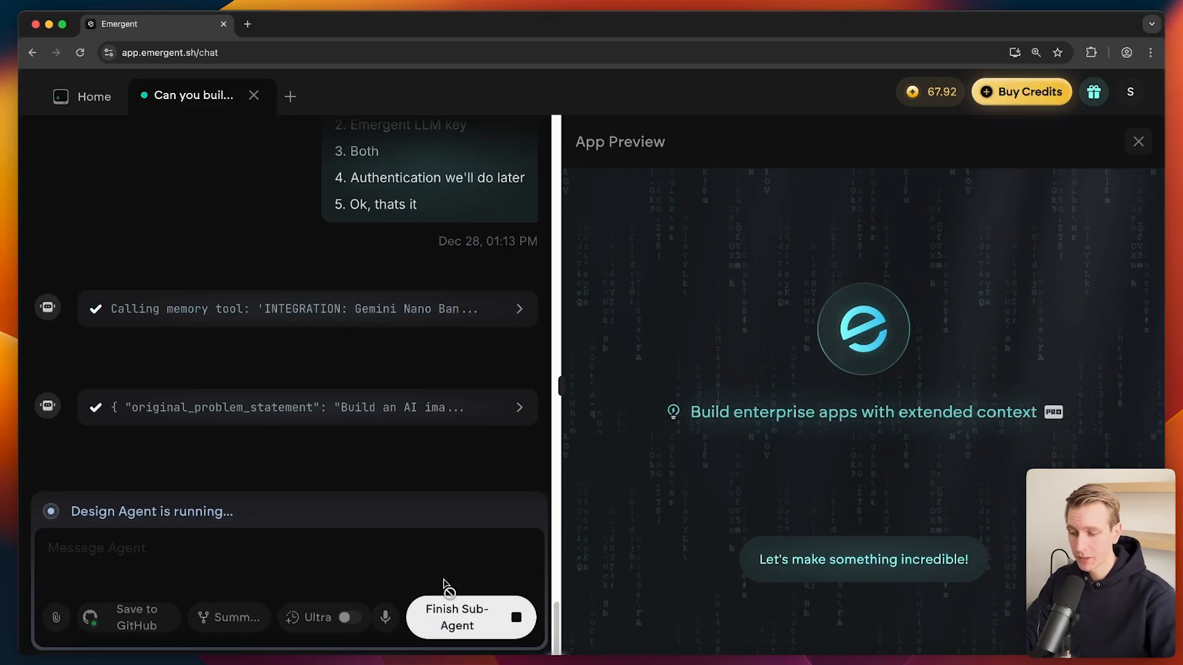
Peek into the memory tool call and viewed-files list while the agent builds VisionForge.
left_click(382, 311)
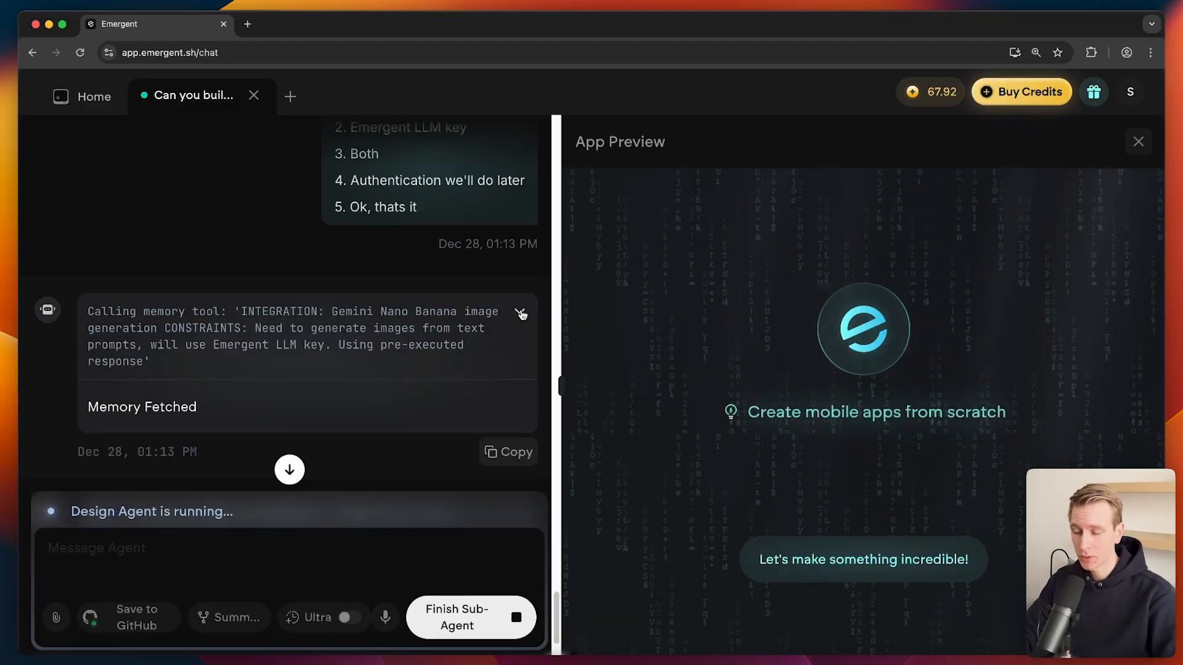
left_click(520, 313)
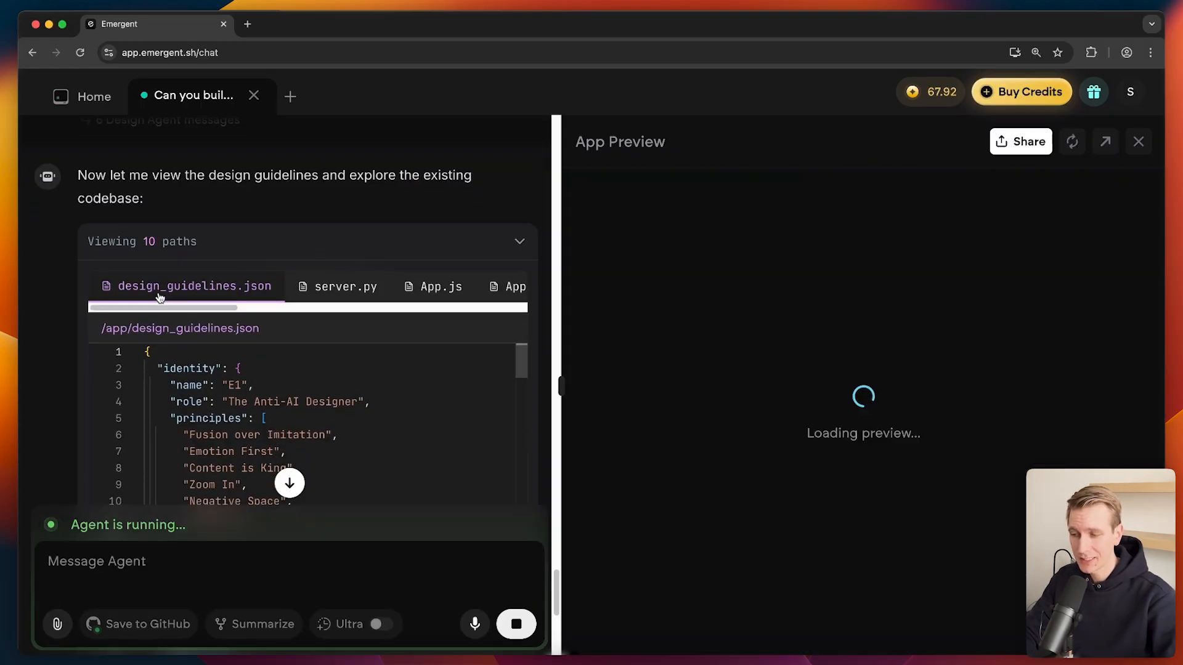
mouse_move(159, 304)
left_mouse_down()
mouse_move(414, 289)
mouse_move(157, 289)
left_mouse_up()
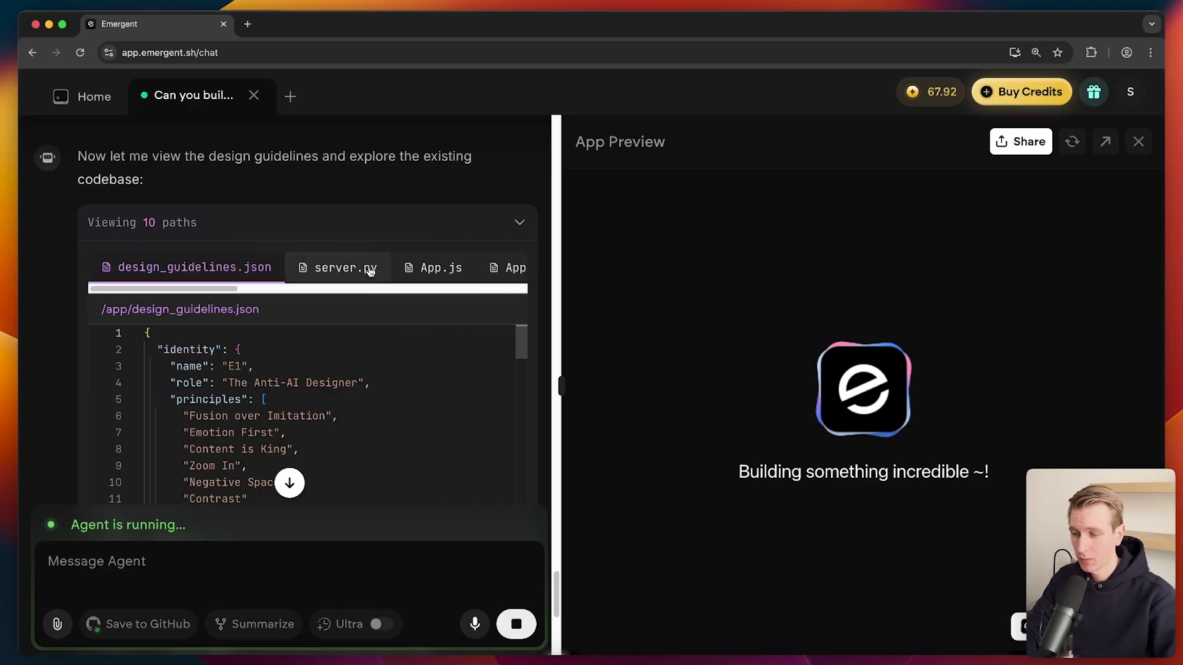
left_click(520, 225)
scroll(354, 413, "down", 5)
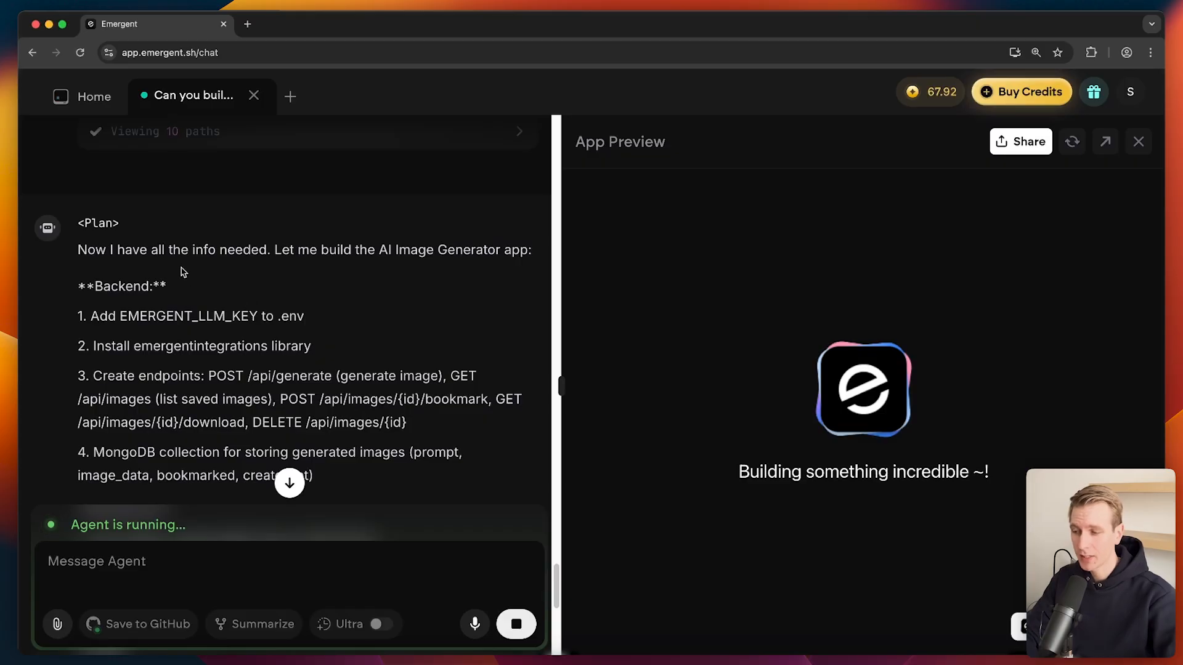
scroll(314, 287, "down", 2)
scroll(314, 305, "down", 2)
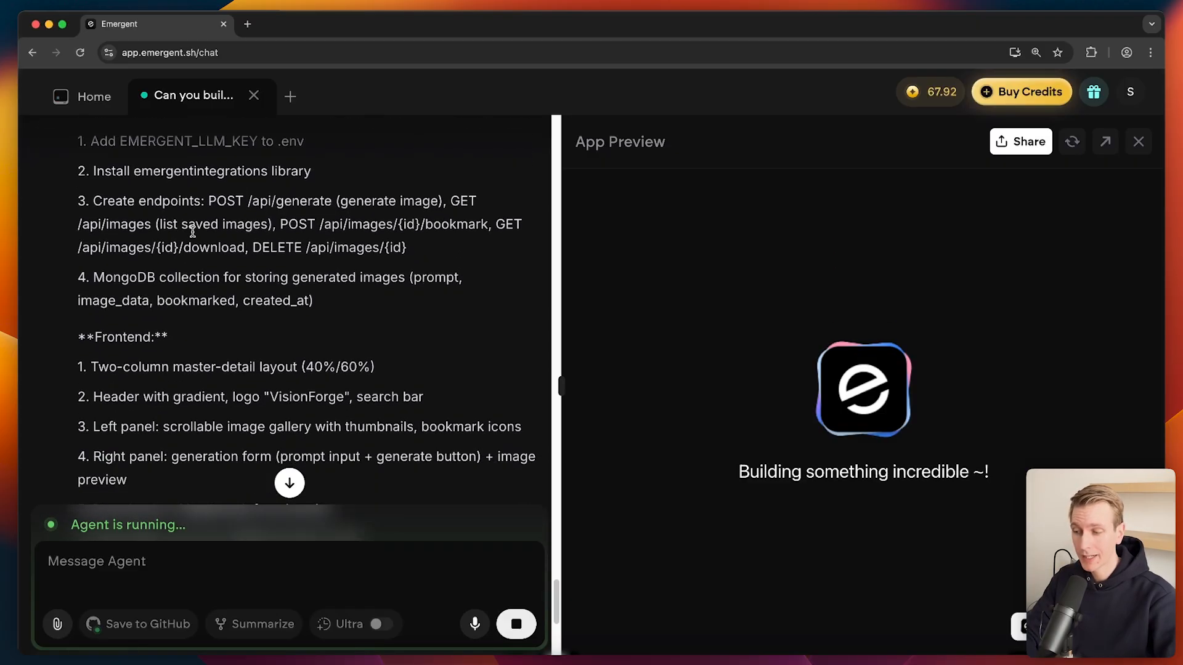
scroll(319, 314, "down", 4)
scroll(324, 328, "down", 2)
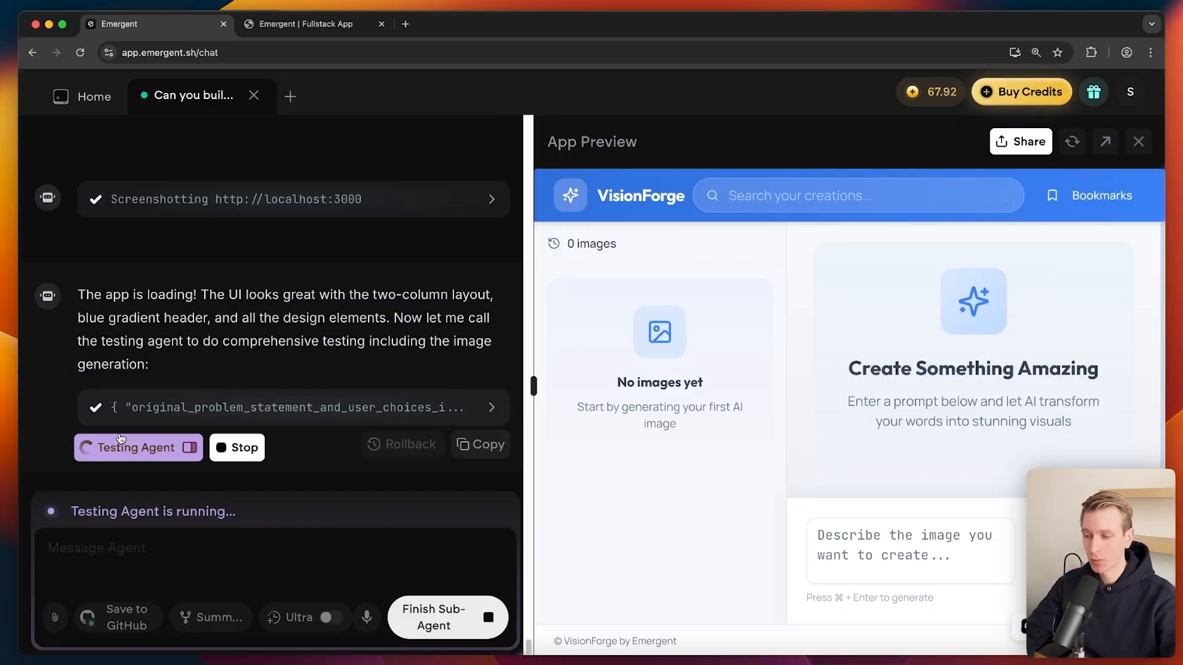
mouse_move(287, 407)
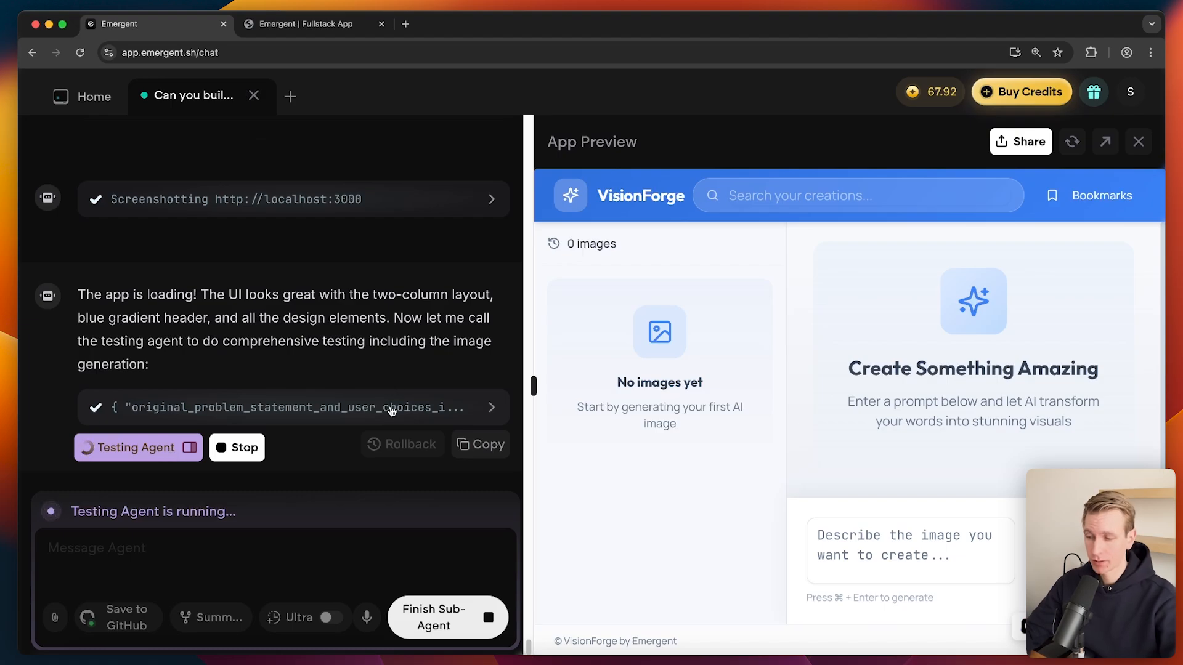
Expand and collapse the agent's testing instructions JSON block.
left_click(393, 407)
scroll(324, 389, "down", 2)
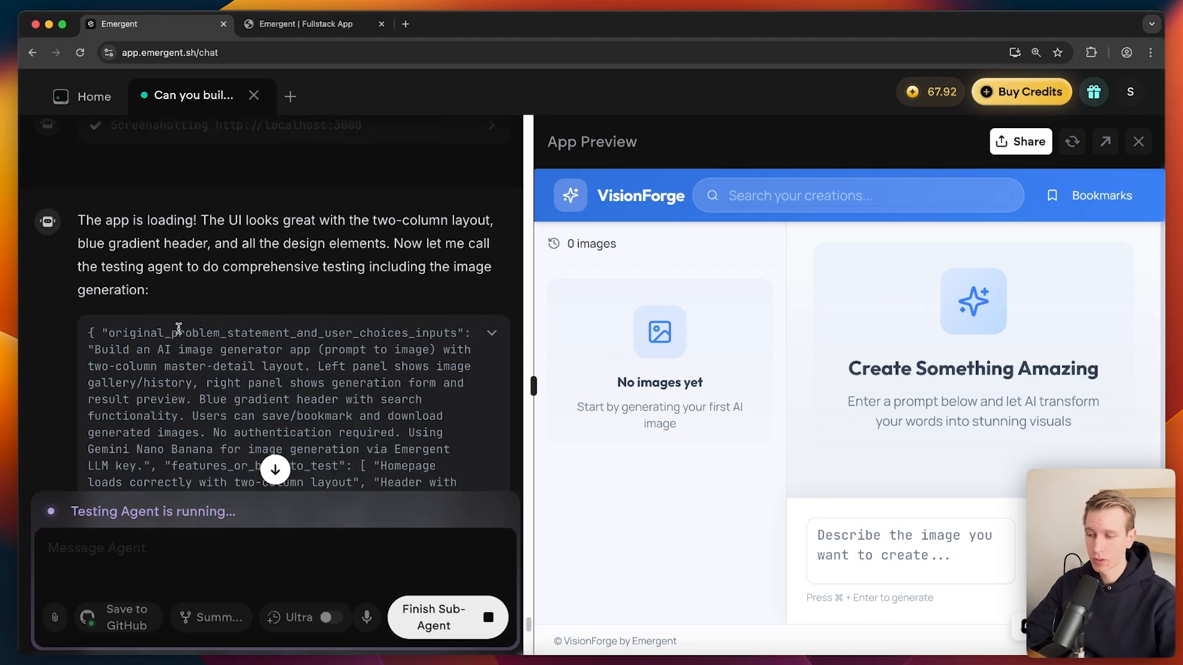
left_click(461, 334)
scroll(444, 351, "up", 5)
scroll(435, 360, "up", 3)
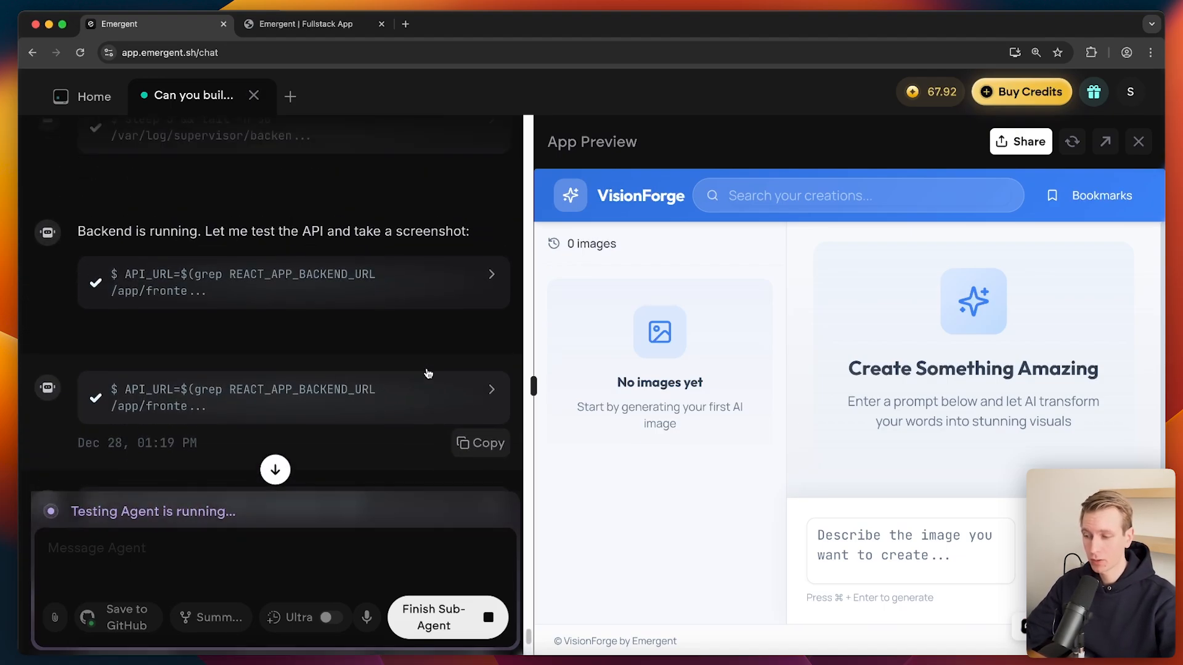
scroll(426, 372, "down", 5)
scroll(426, 373, "down", 5)
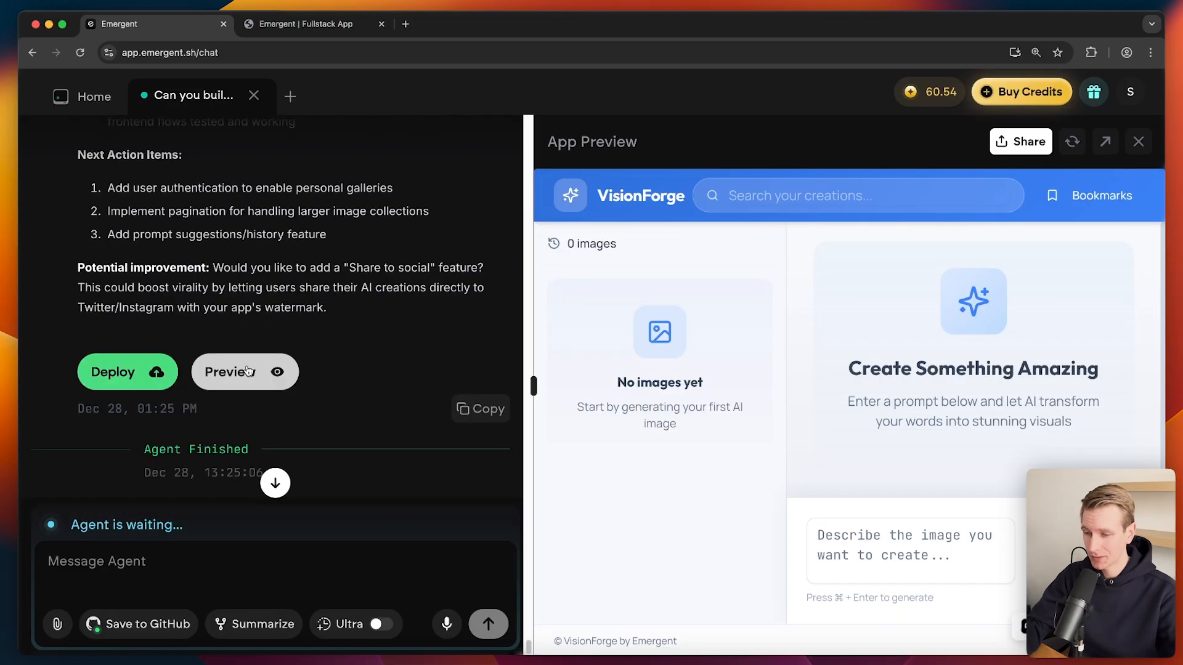
Open the VisionForge preview in its own tab and focus the prompt field.
left_click(1106, 141)
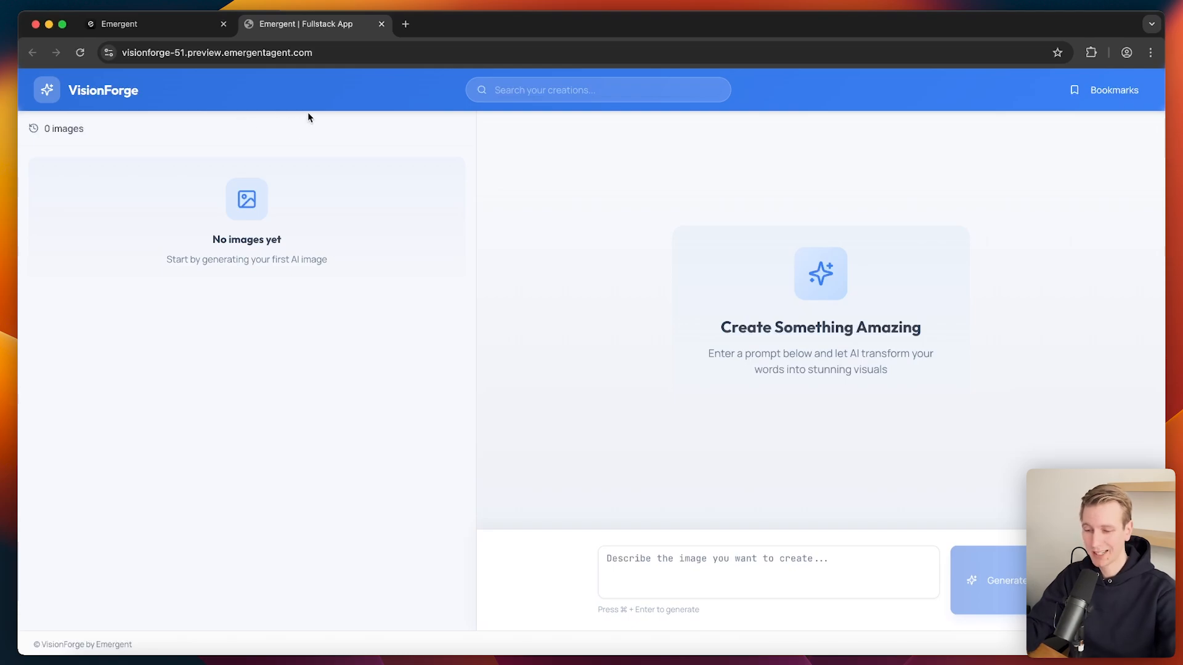
left_click(752, 559)
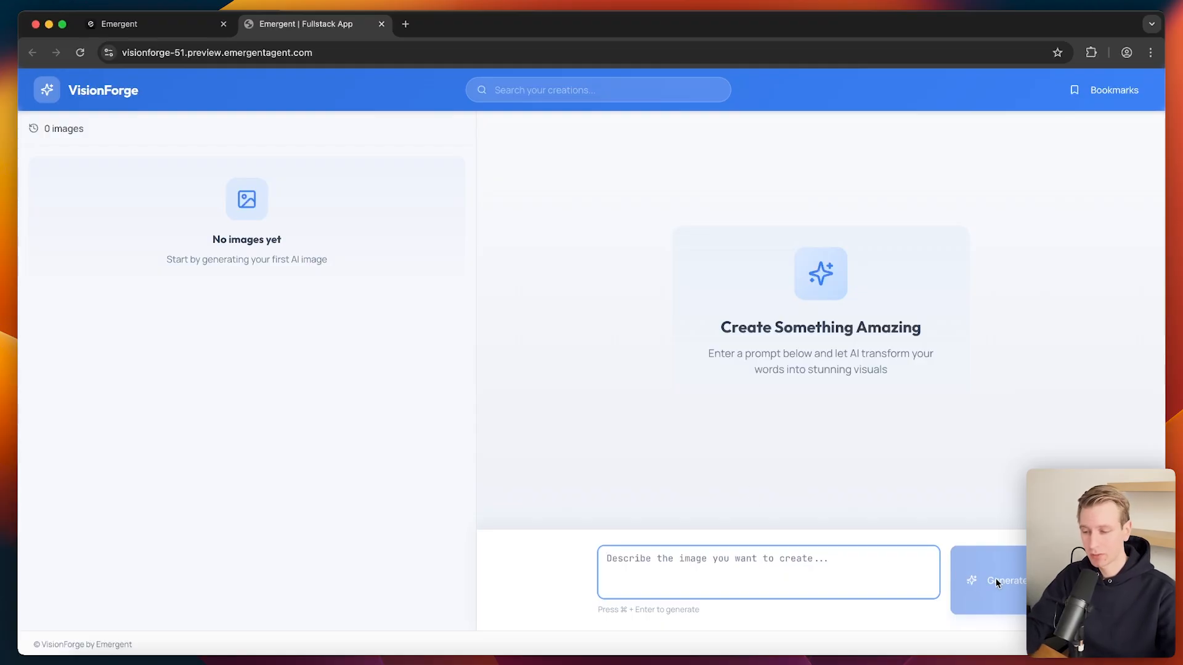
type("A ")
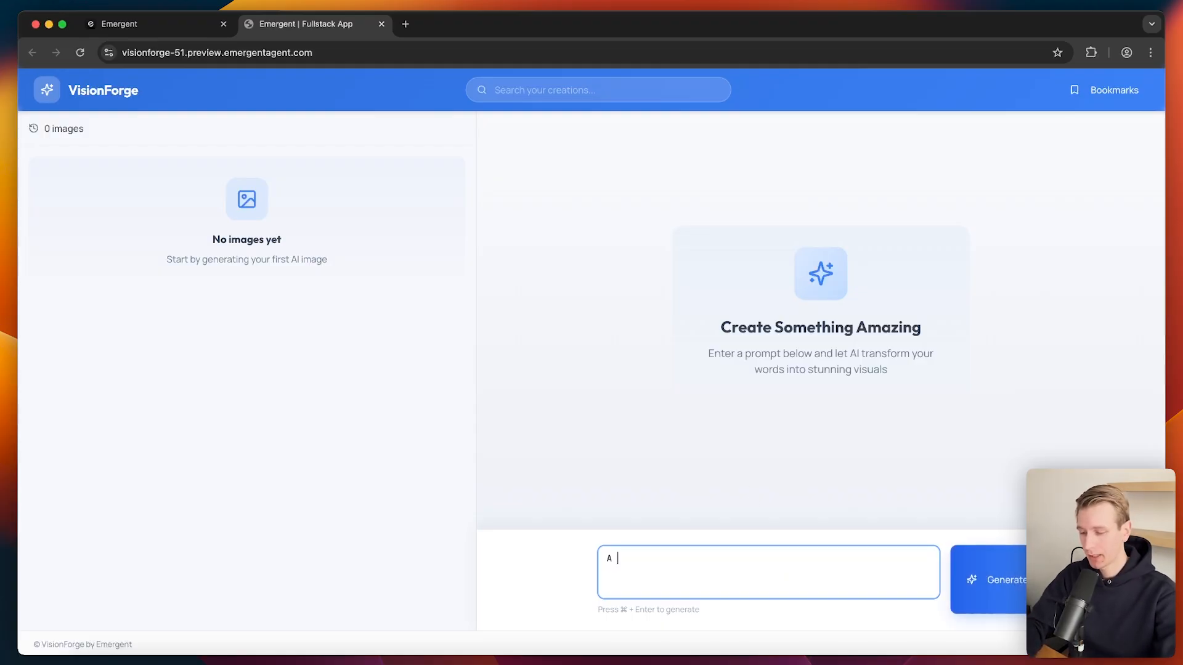
type("giraffe")
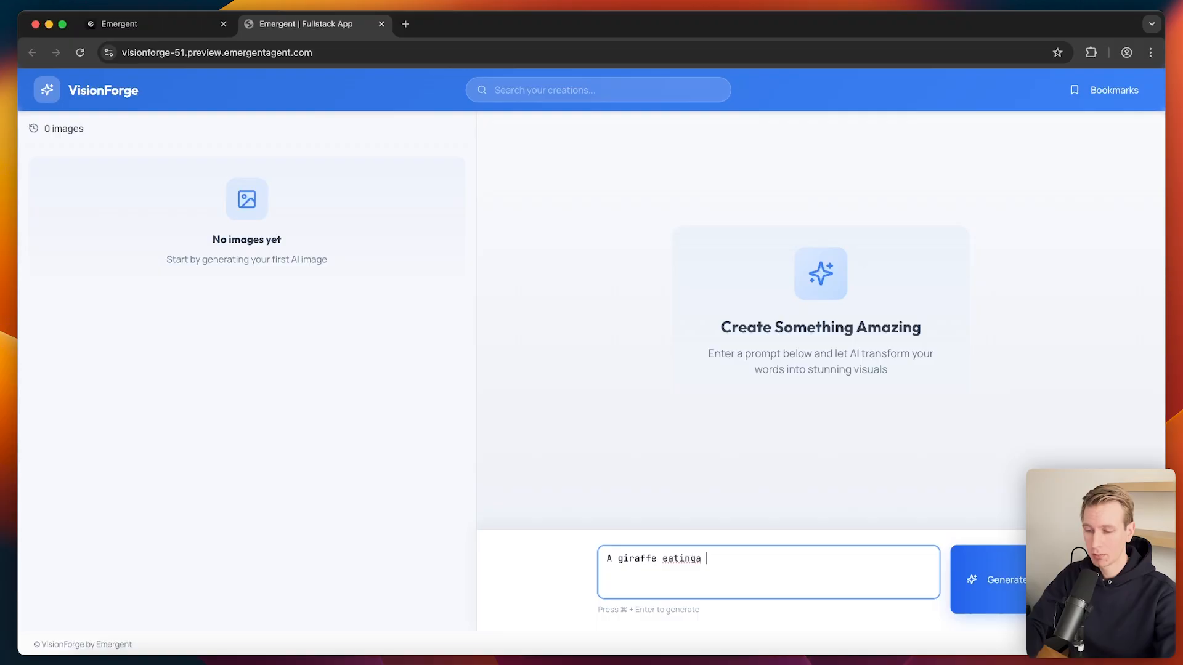
type(" eating a banana")
Generate 'A giraffe eating a banana', bookmark it, download the PNG and view it briefly.
left_click(997, 581)
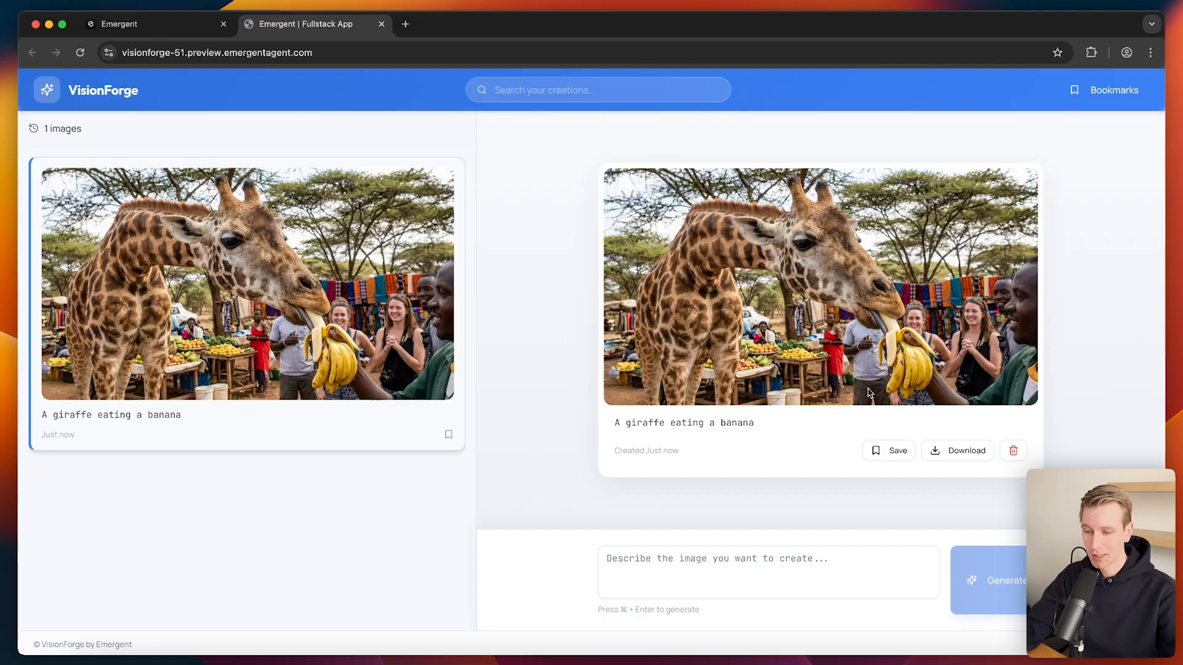
left_click(883, 453)
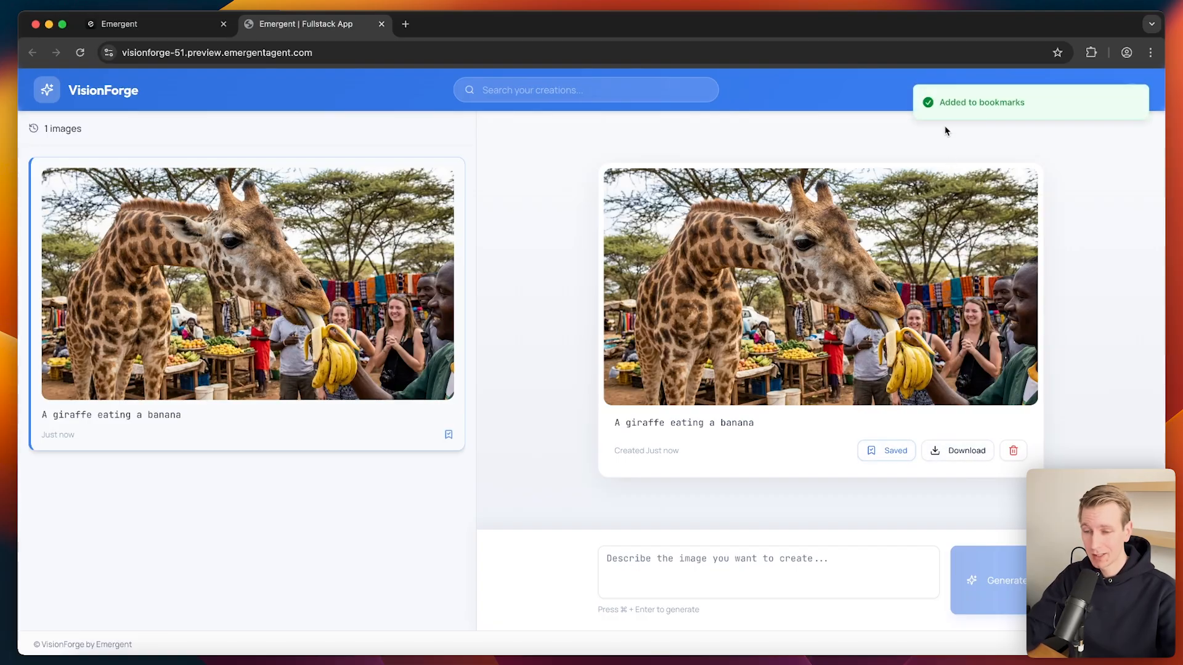
left_click(965, 451)
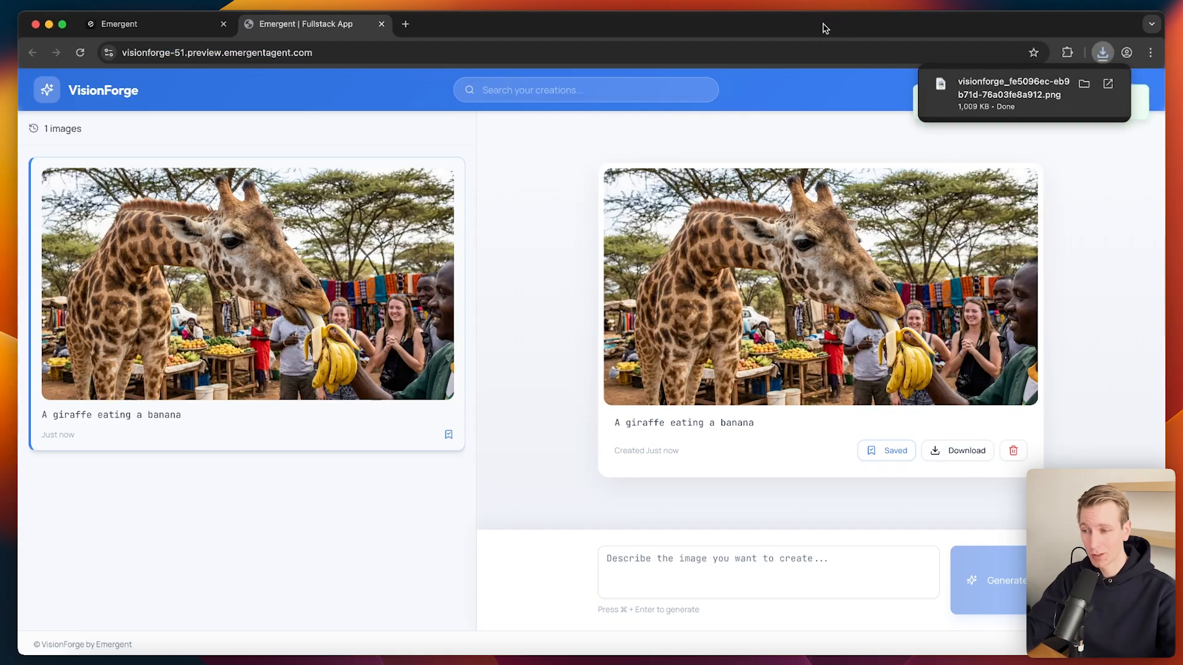
left_click(1007, 93)
left_click(540, 24)
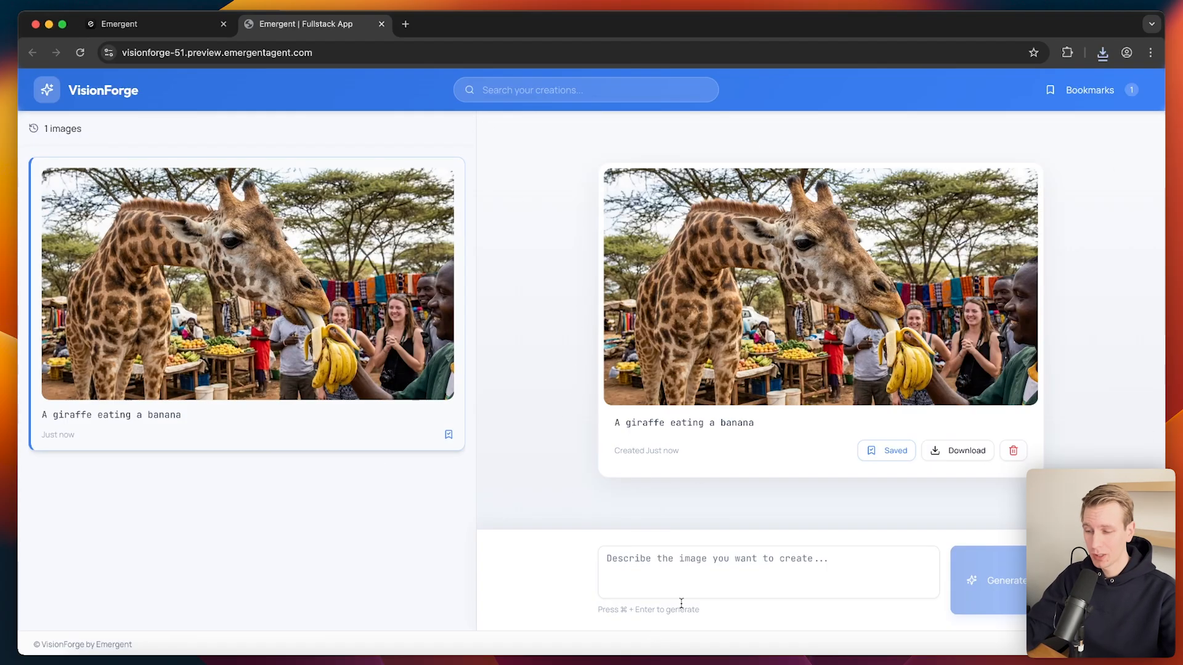
left_click(687, 573)
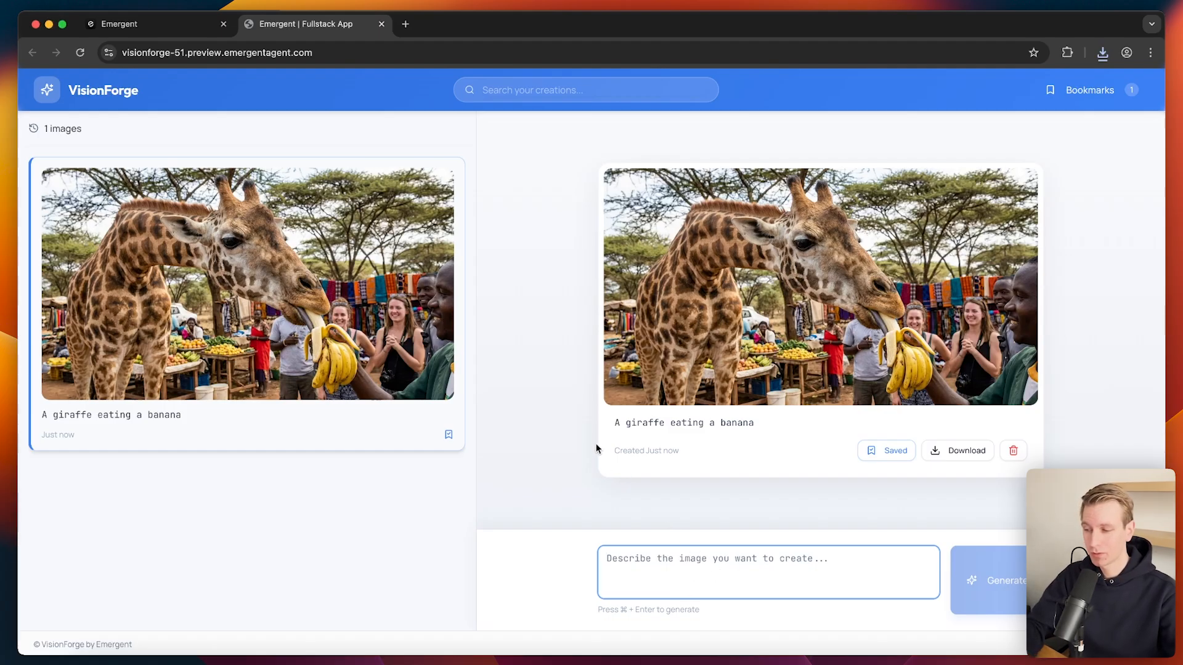
type("An empty road")
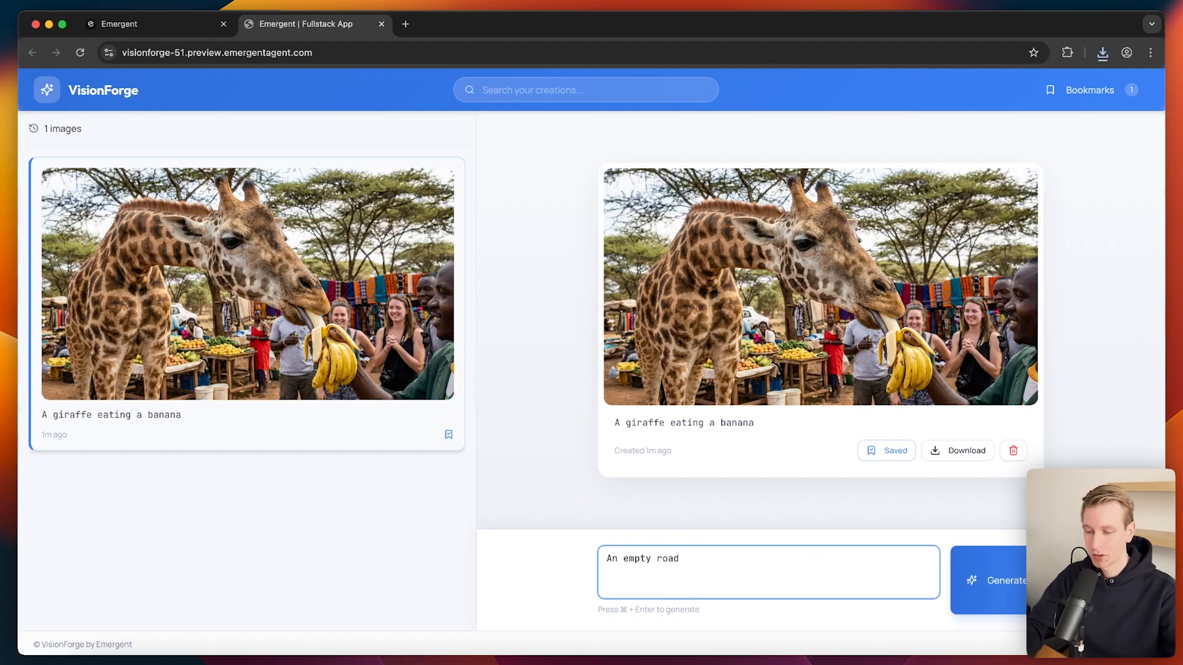
Generate 'An empty road' and search 'giraffe' to narrow the gallery to the giraffe.
key("shift+Return")
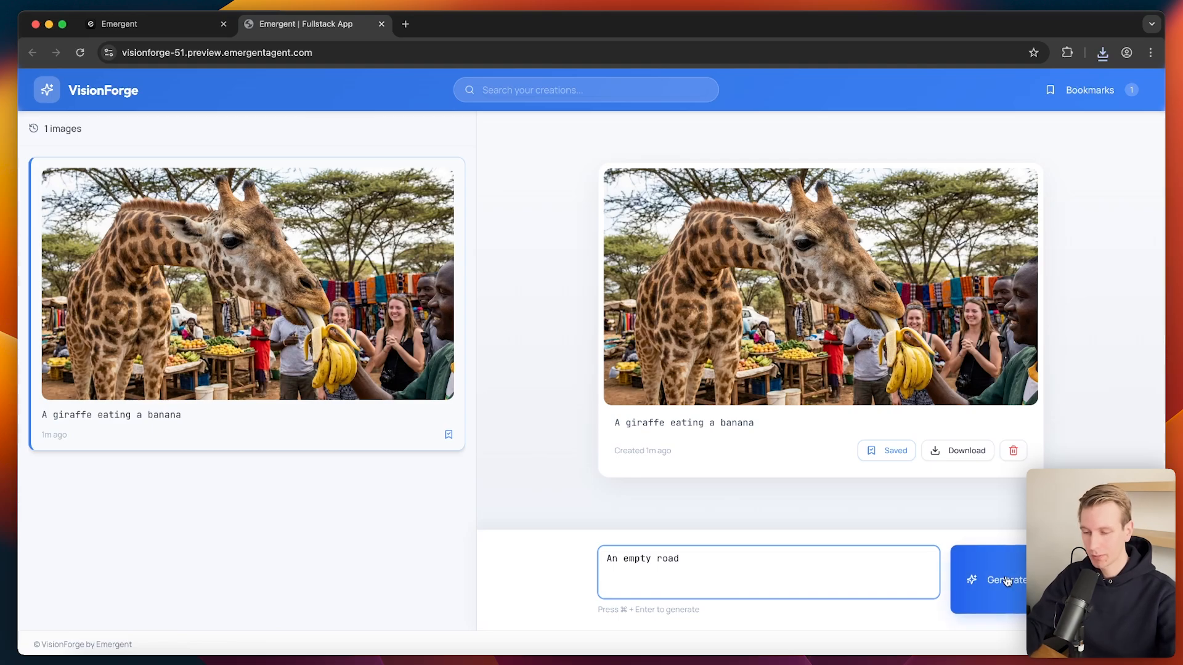
left_click(1006, 581)
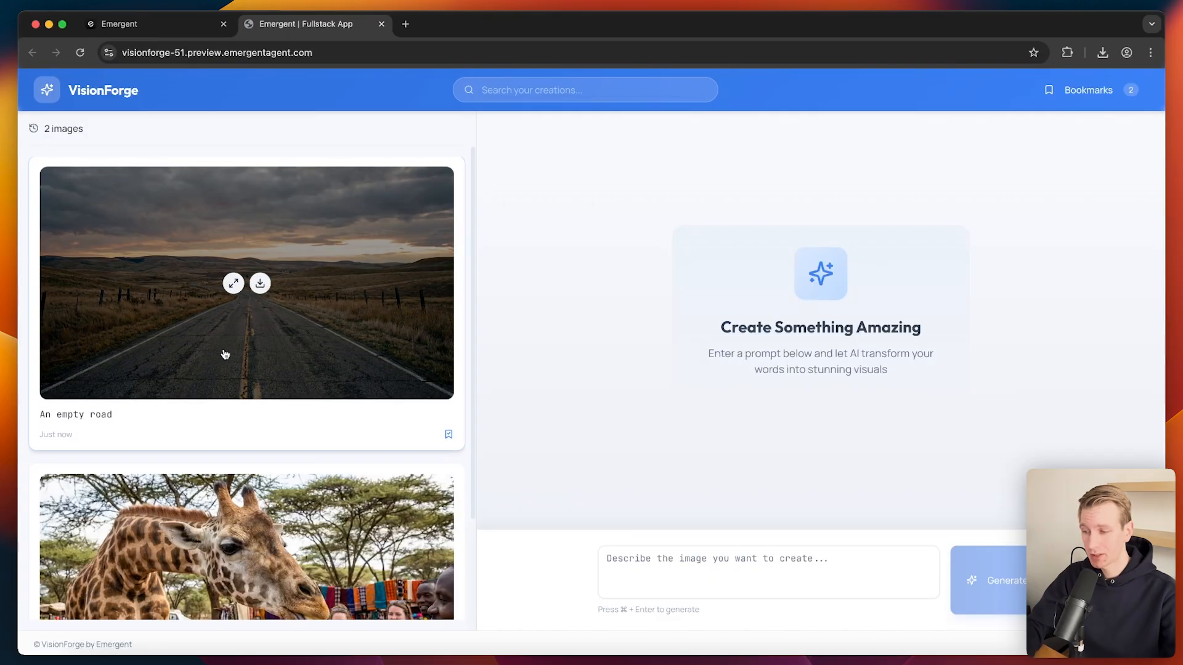
left_click(555, 90)
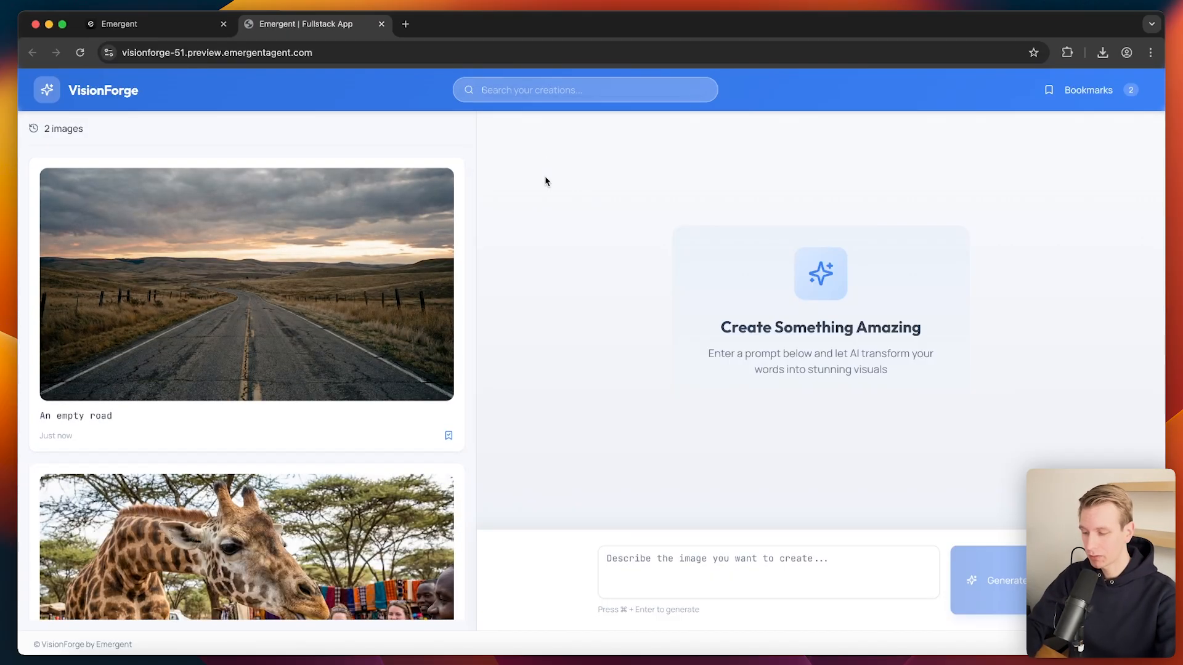
type("giraffe")
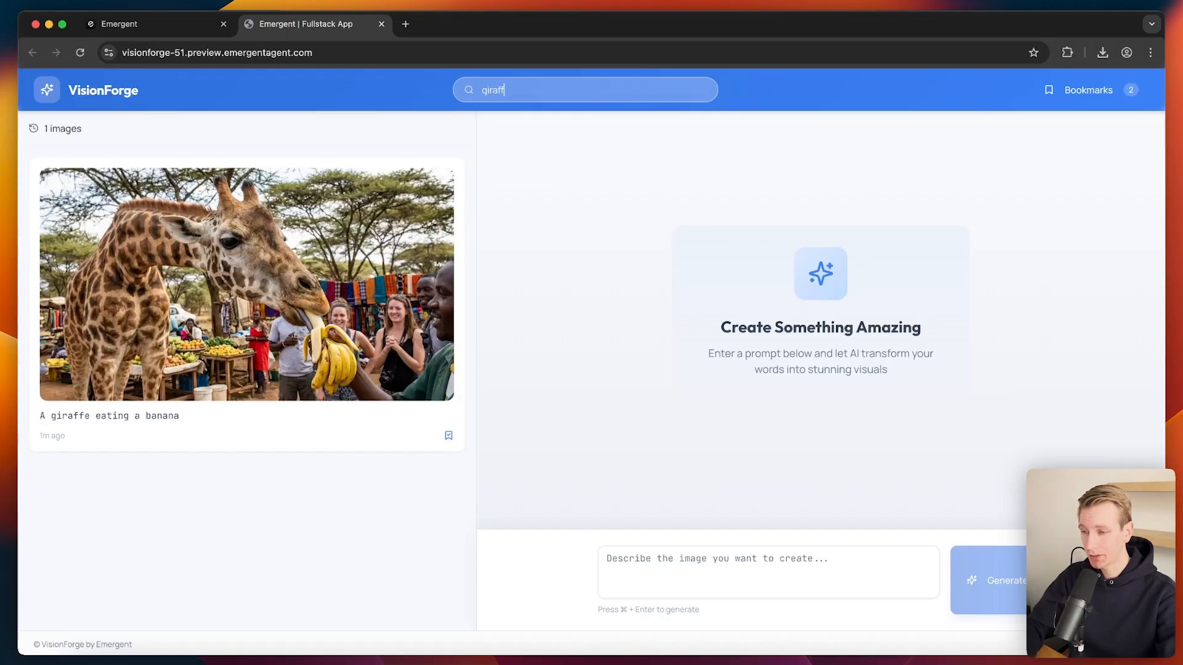
mouse_move(349, 286)
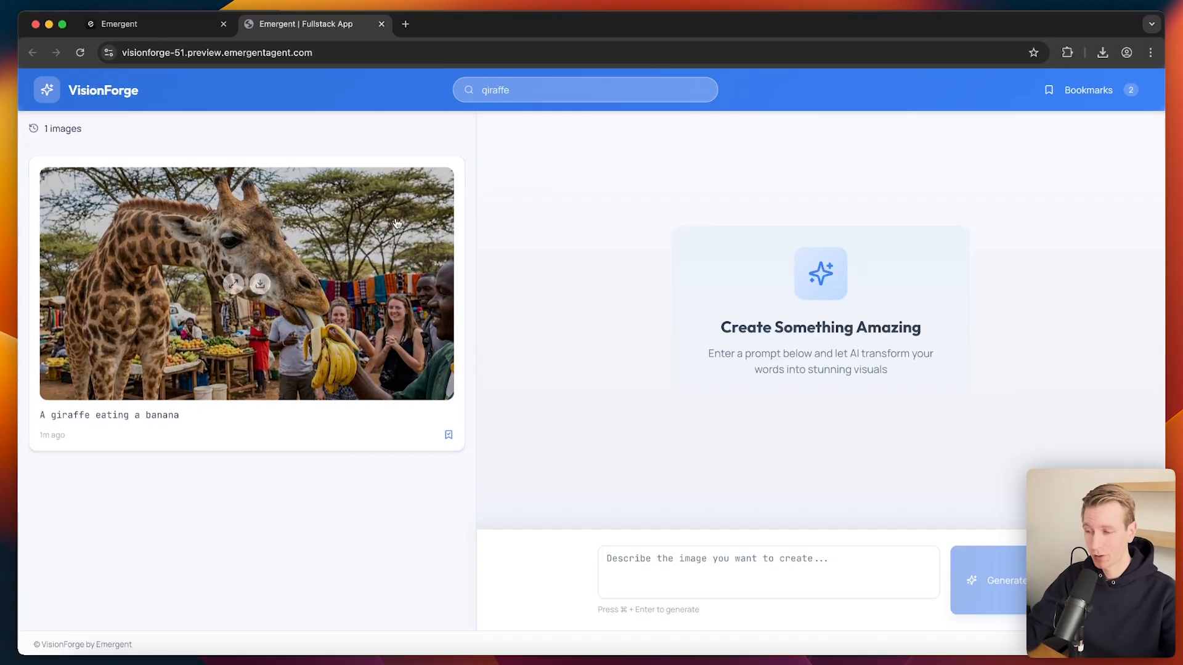
Reload the app to clear the search and toggle between the Emergent and VisionForge tabs.
key("super+r")
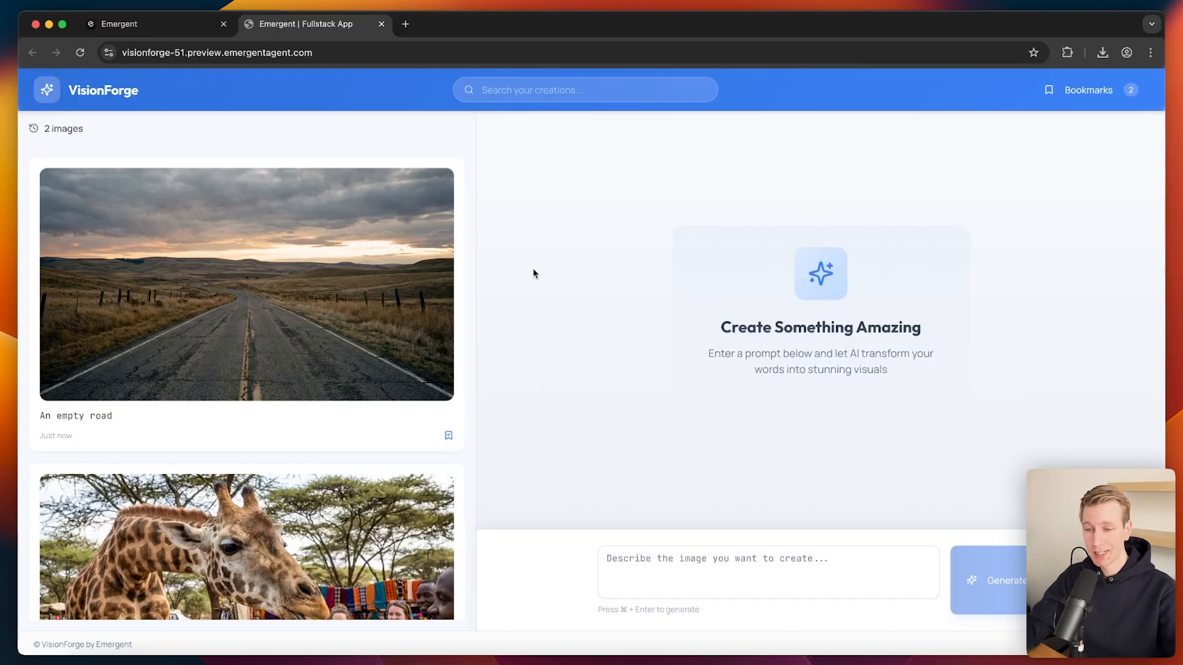
left_click(120, 24)
left_click(306, 24)
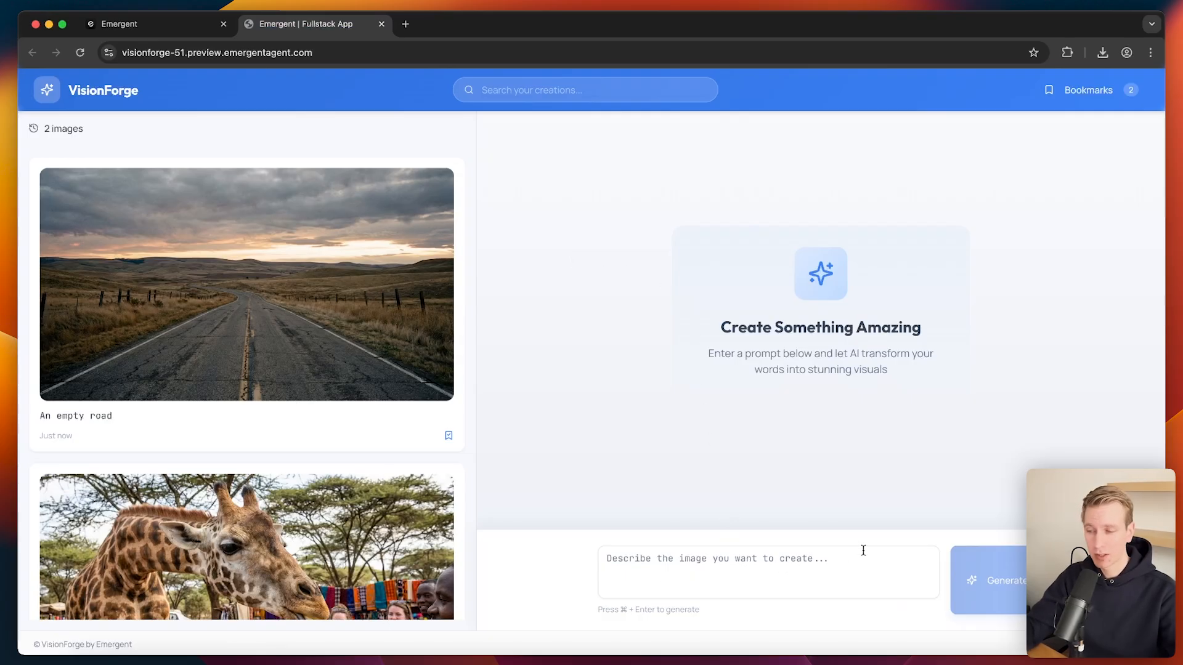
Draft a message asking the agent to restrict image generation to logged-in users, checking the app tab meanwhile.
left_click(120, 25)
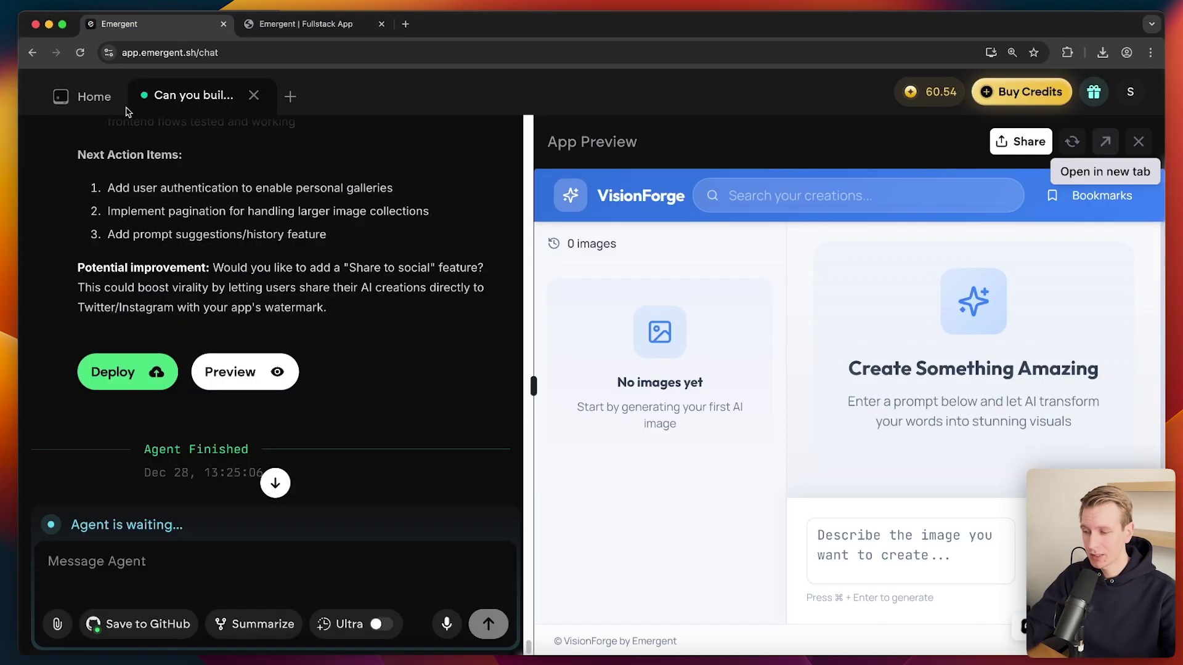
left_click(180, 564)
scroll(337, 430, "down", 1)
type("Can you a")
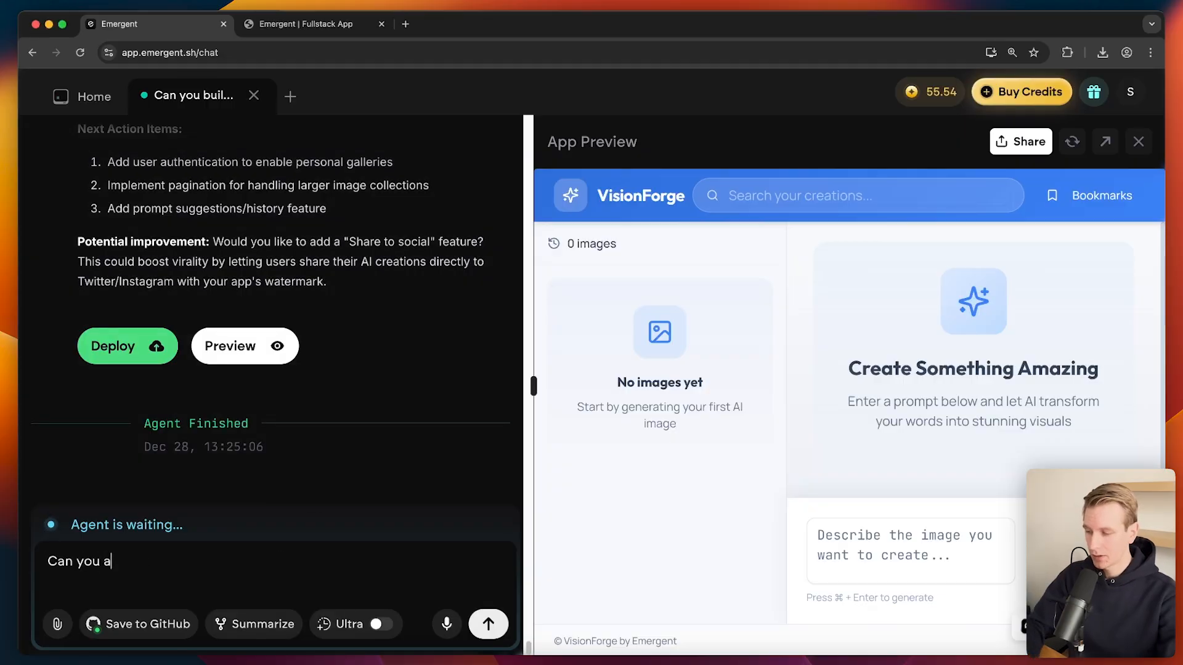
type("dd authentication s")
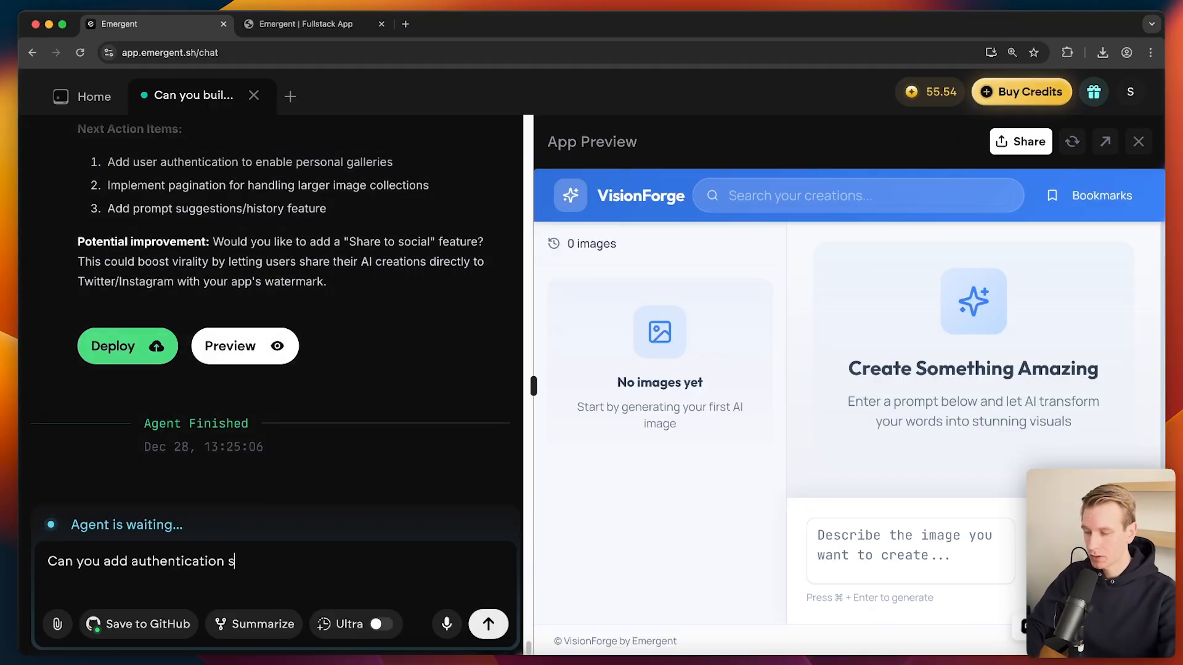
type("o aologg")
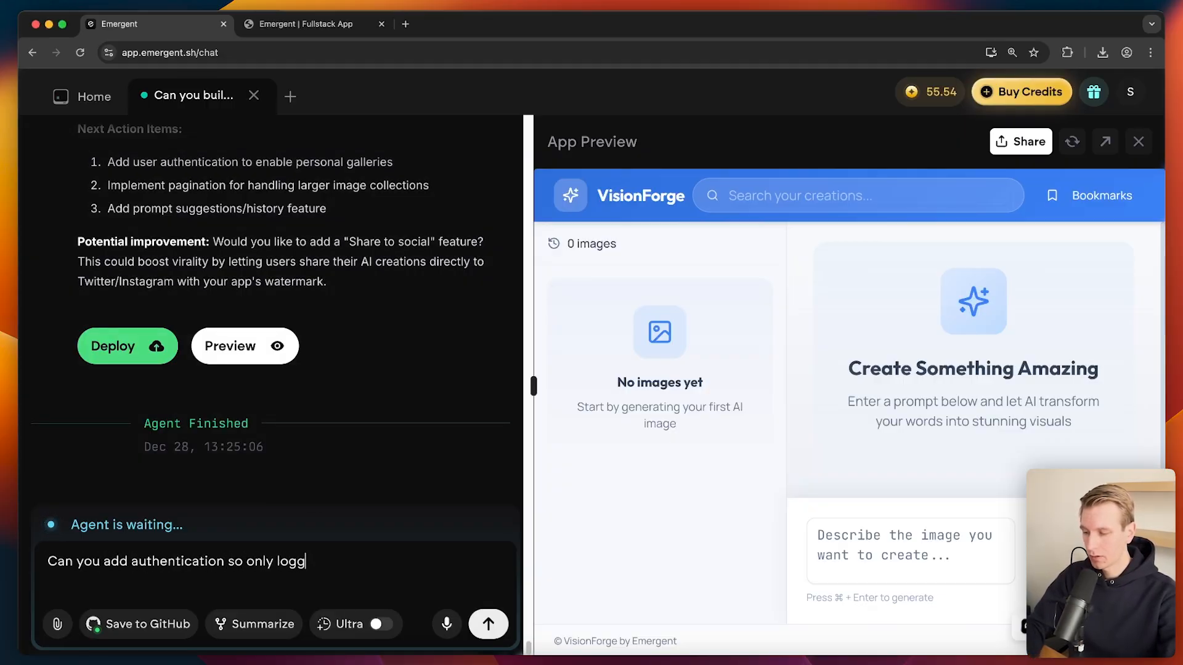
type("ed-in users can g")
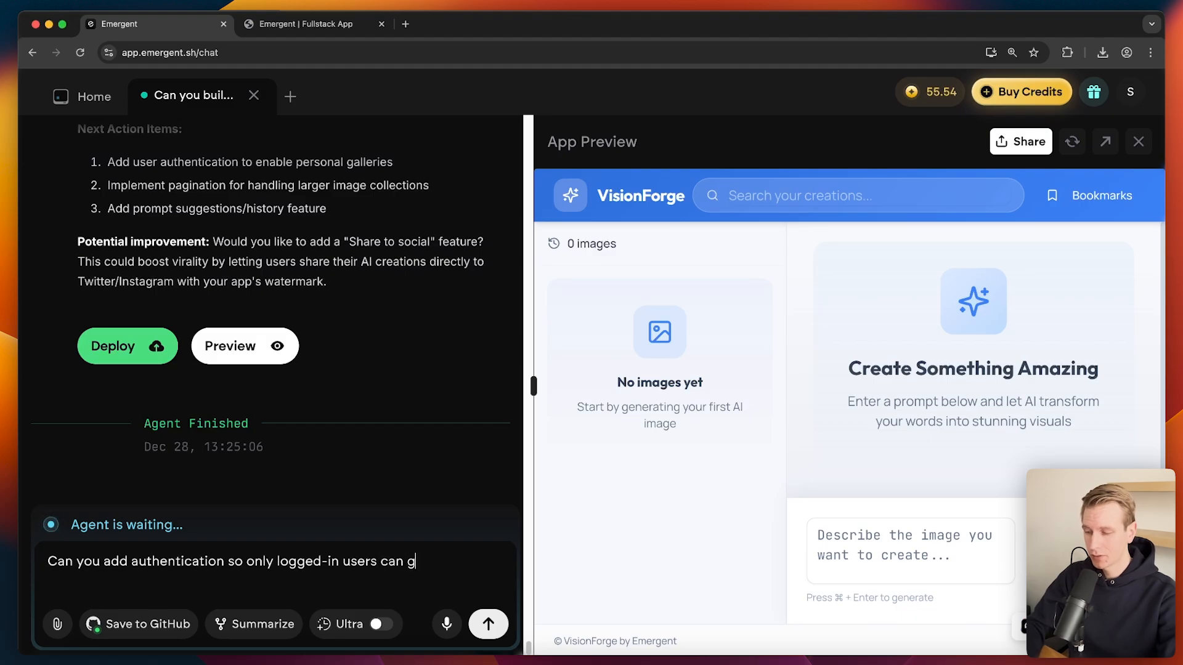
type("enerate images?")
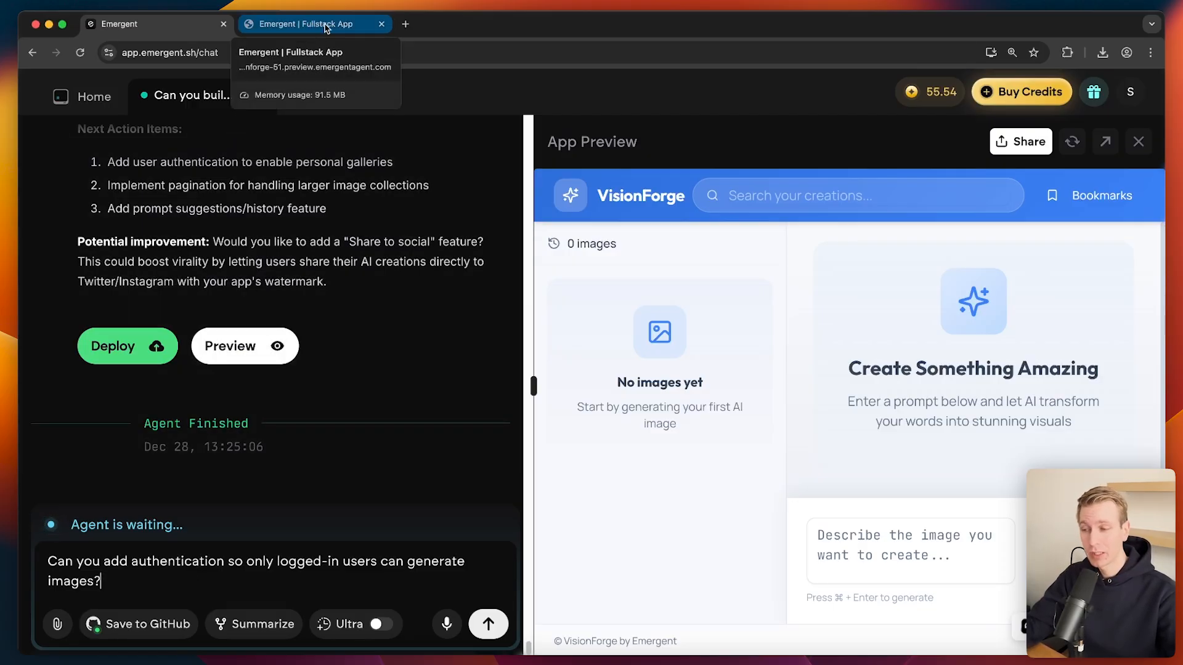
left_click(326, 28)
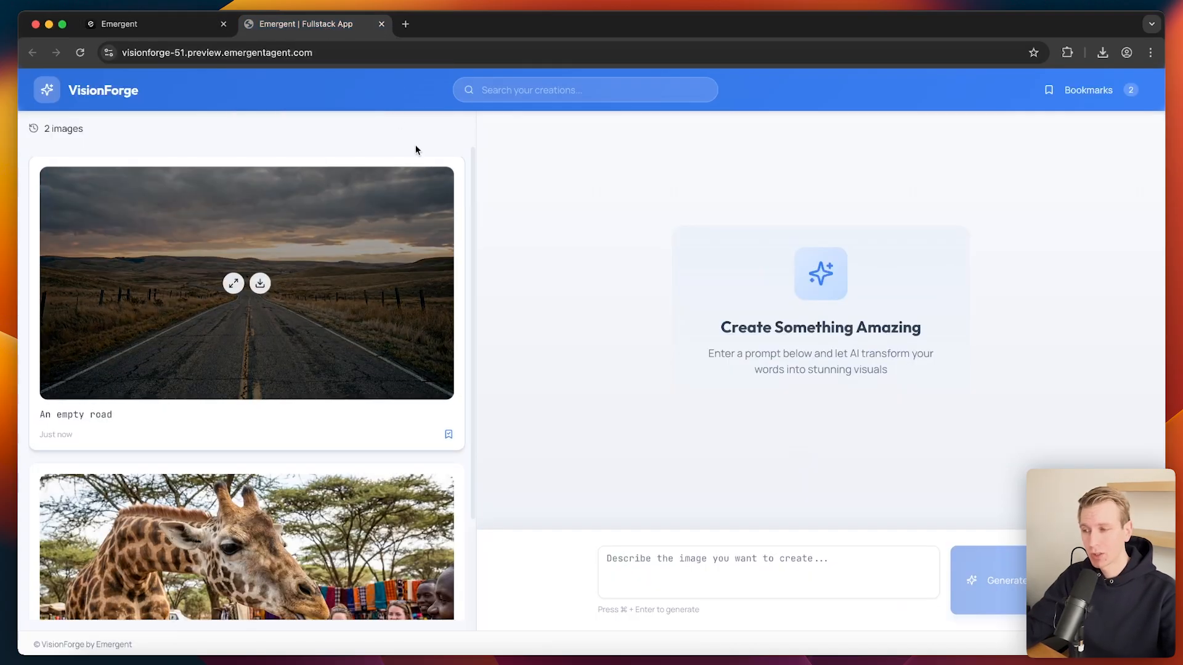
left_click(192, 28)
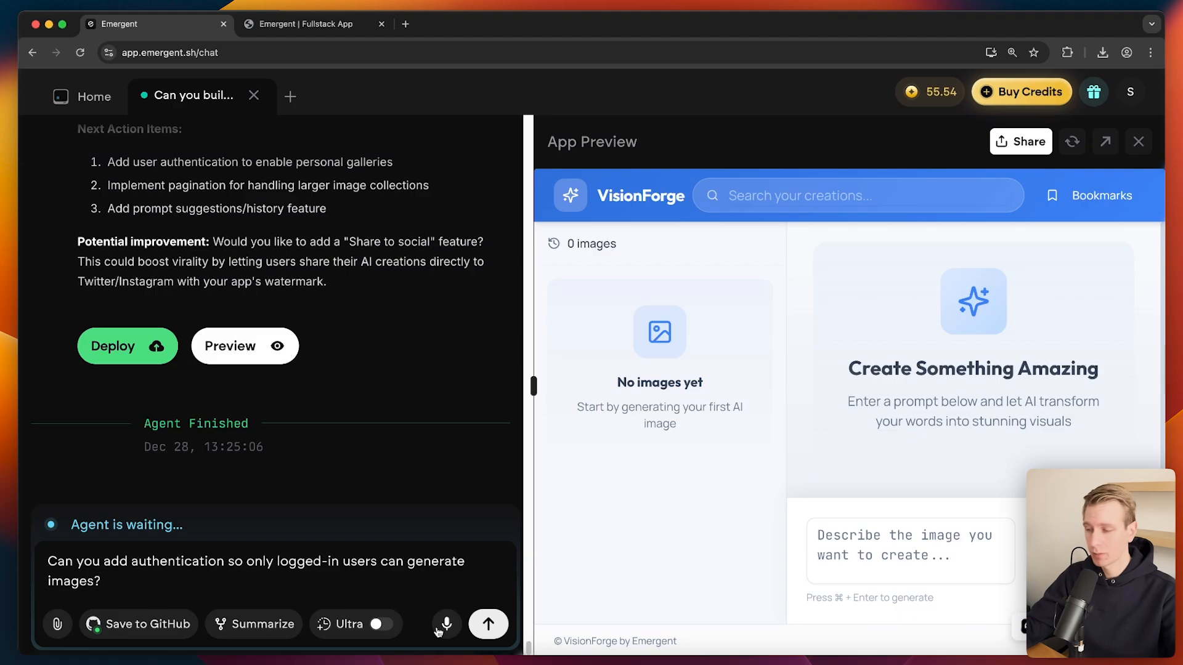
Reply '2. Emergent-managed option please' and 'Gate entire app behind login' to the agent's auth questions.
key("Return")
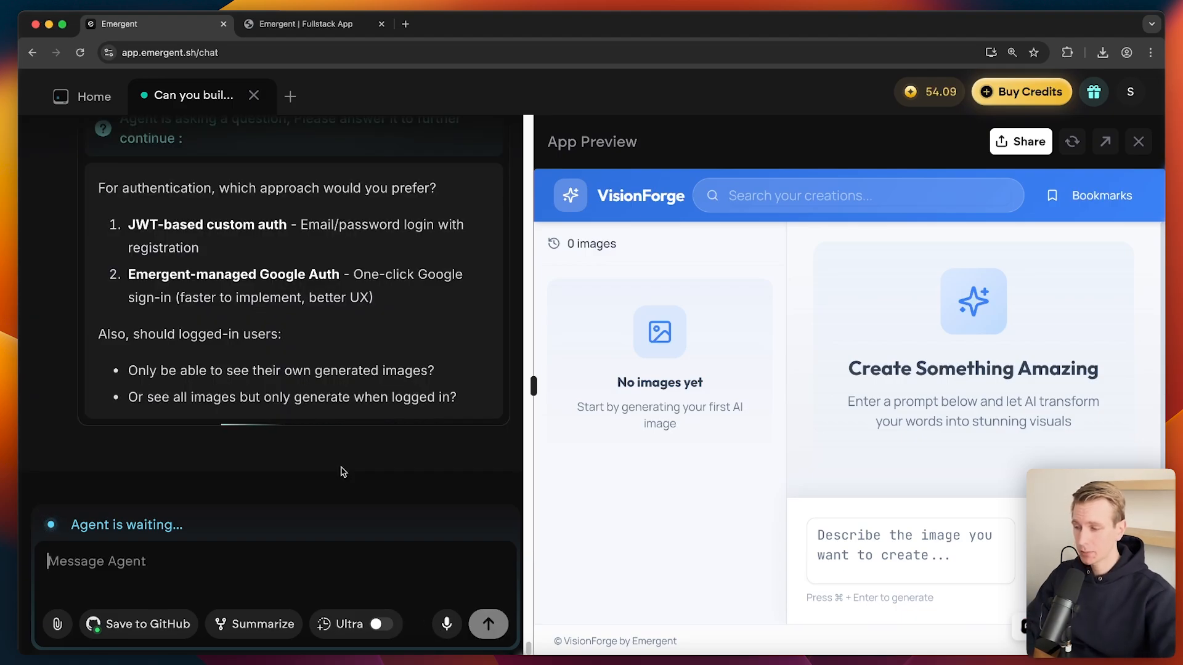
type("1.")
key("Return")
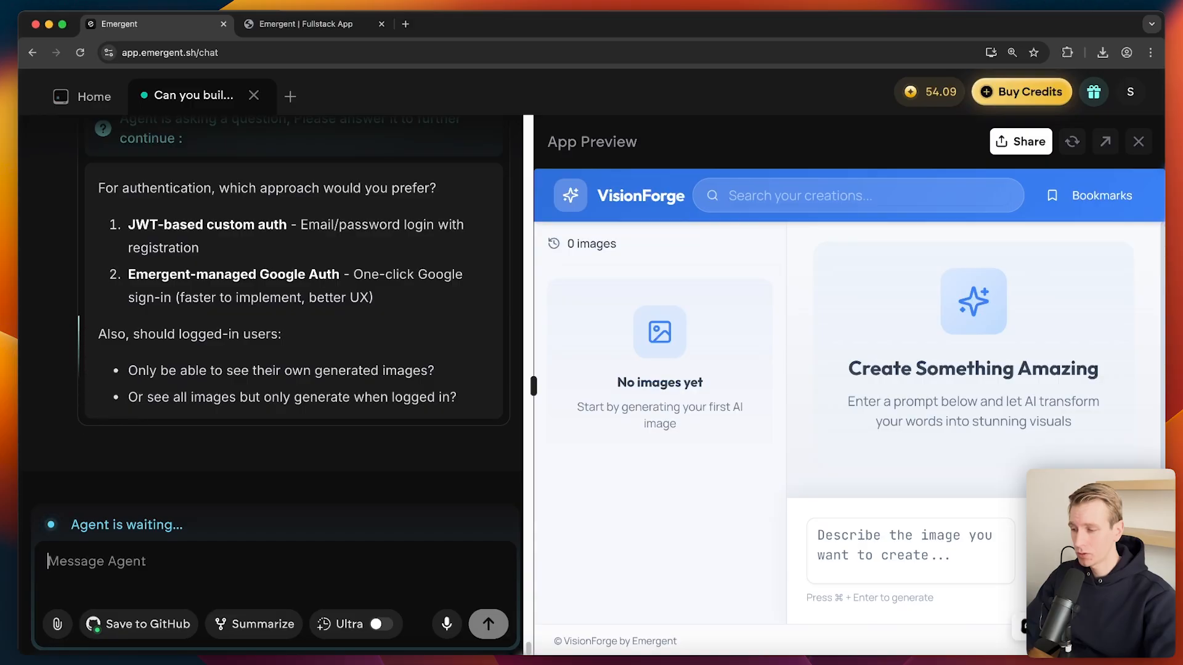
type("2. Emergent ")
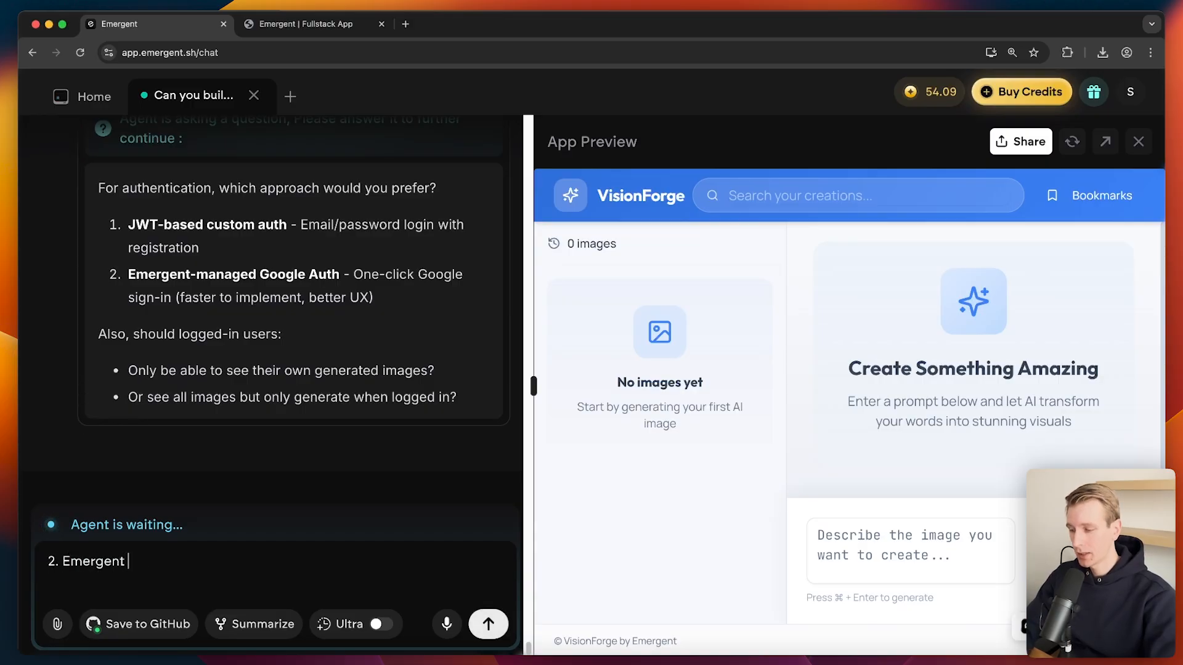
type("managed option please")
key("shift+Return")
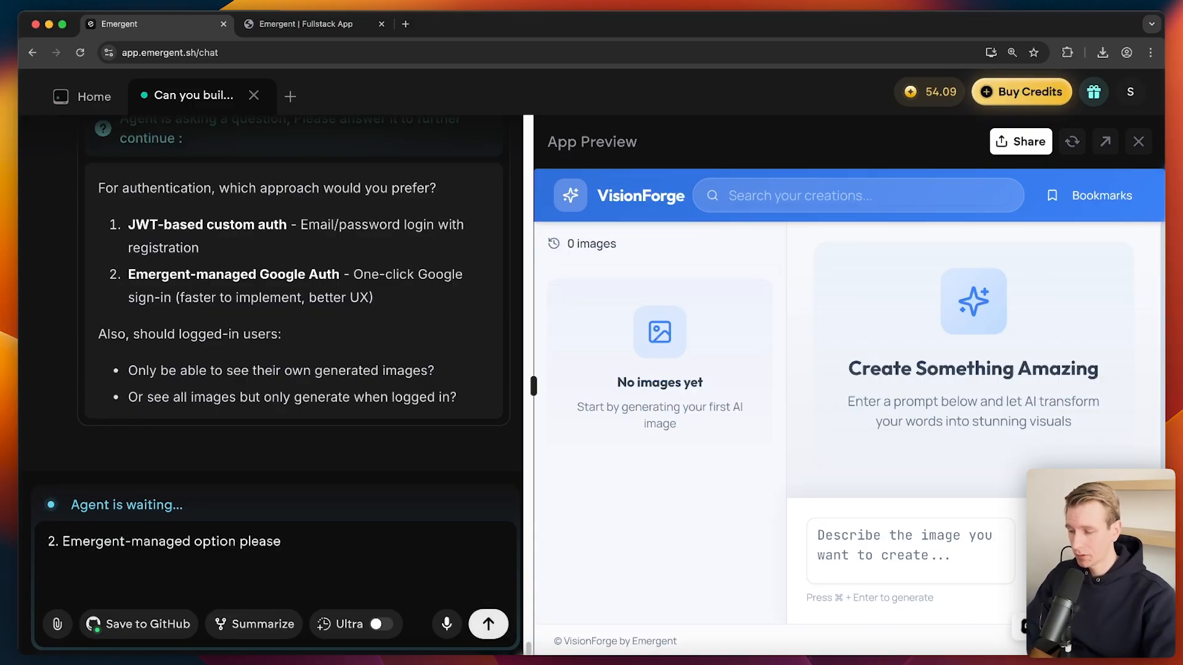
type("Gate entire app b")
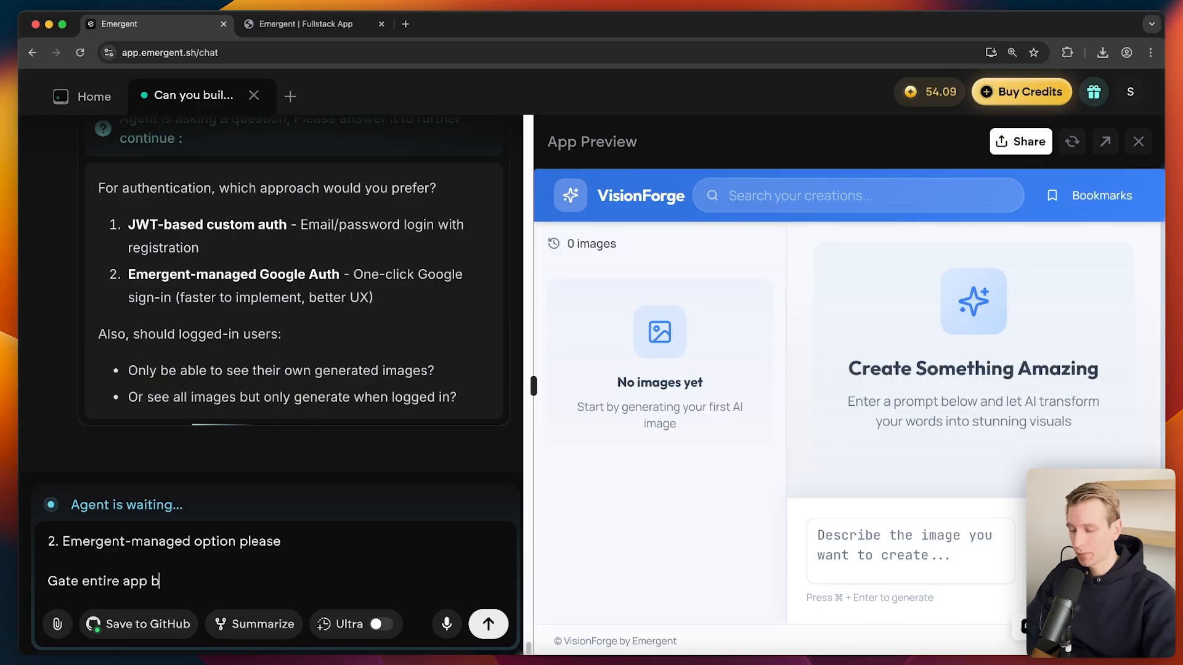
type("ehind login")
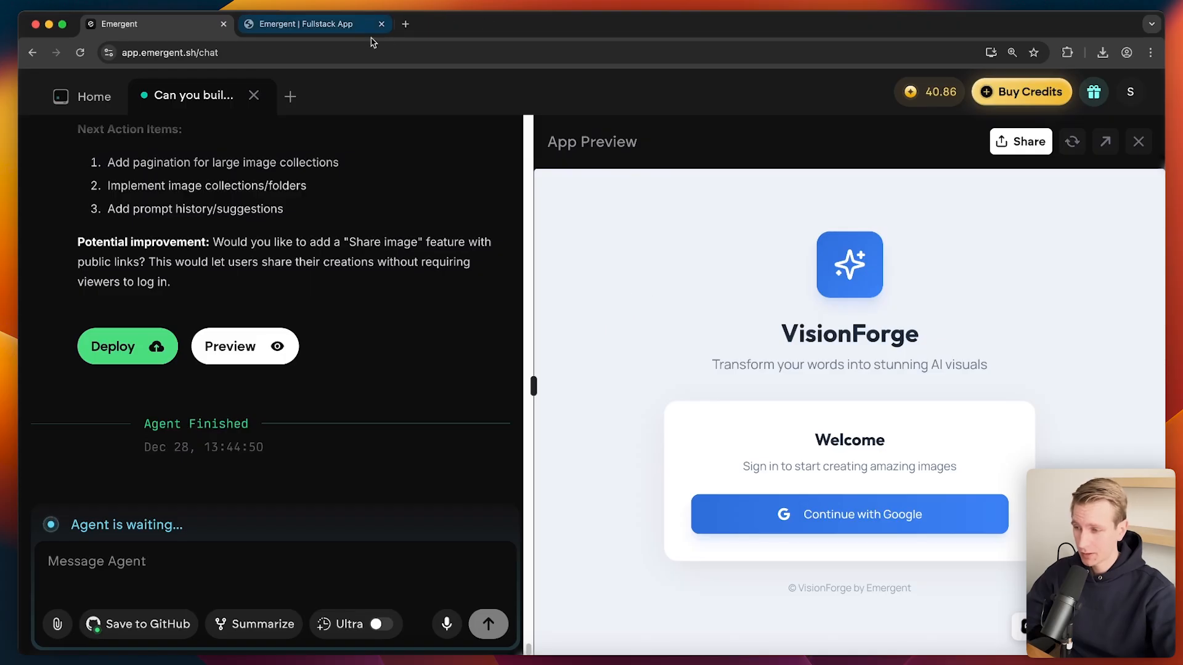
Reload the VisionForge app, enlarge it and sign in via 'Continue with Google'.
left_click(305, 23)
key("super+r")
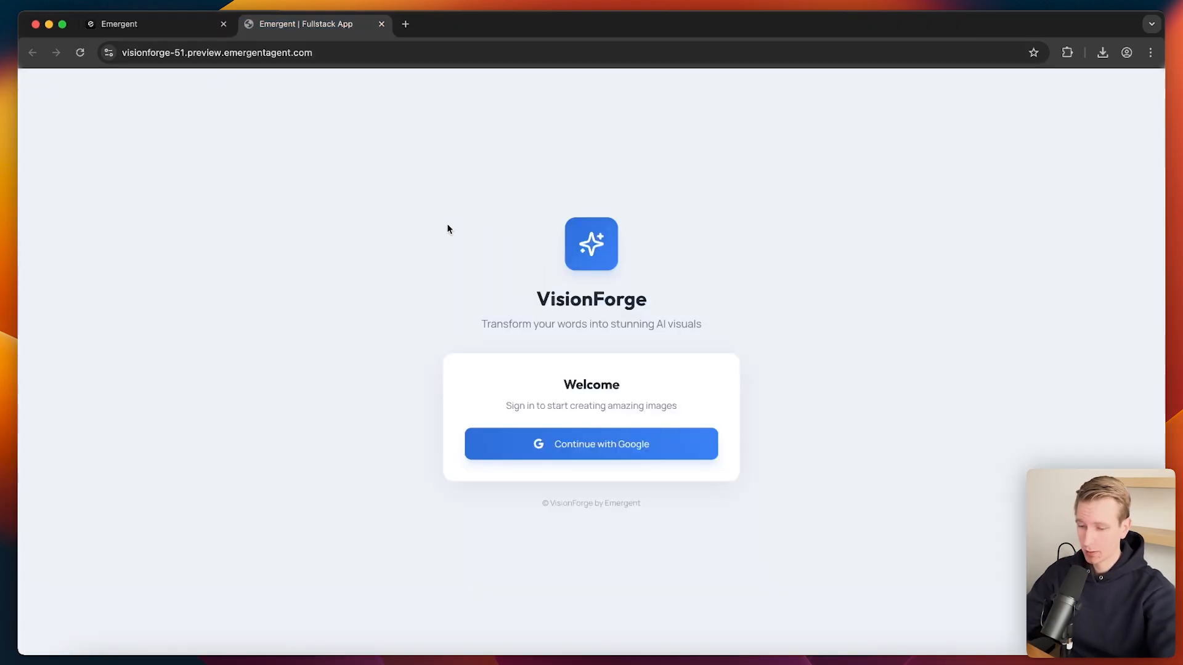
key("super+plus")
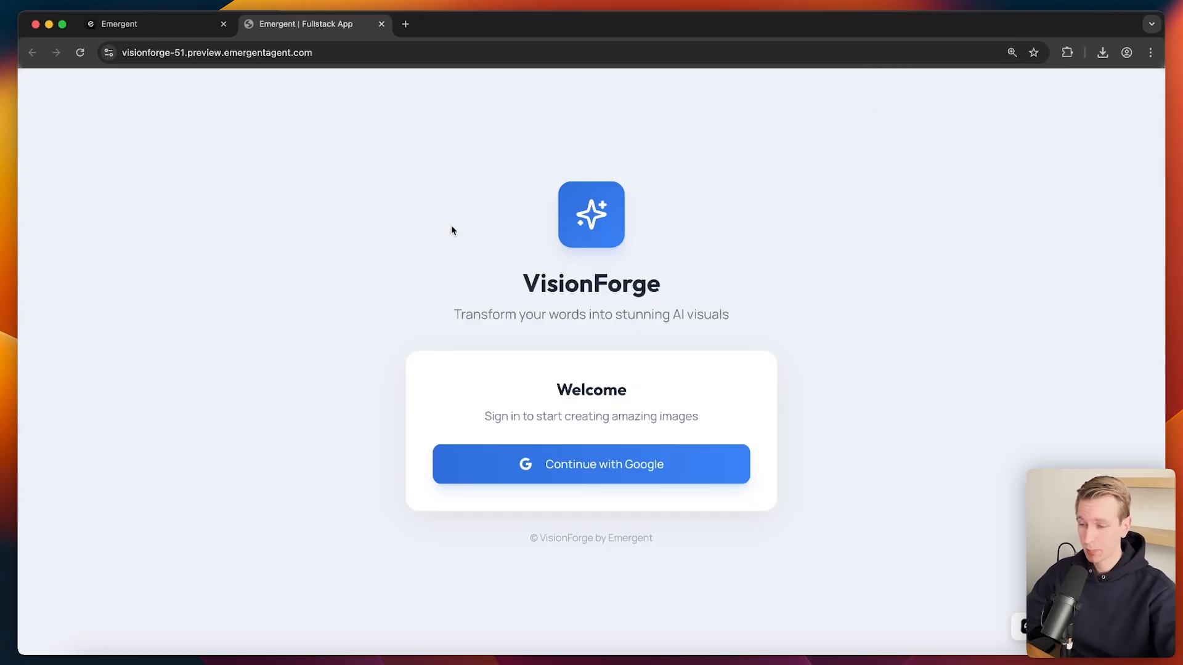
left_click(606, 460)
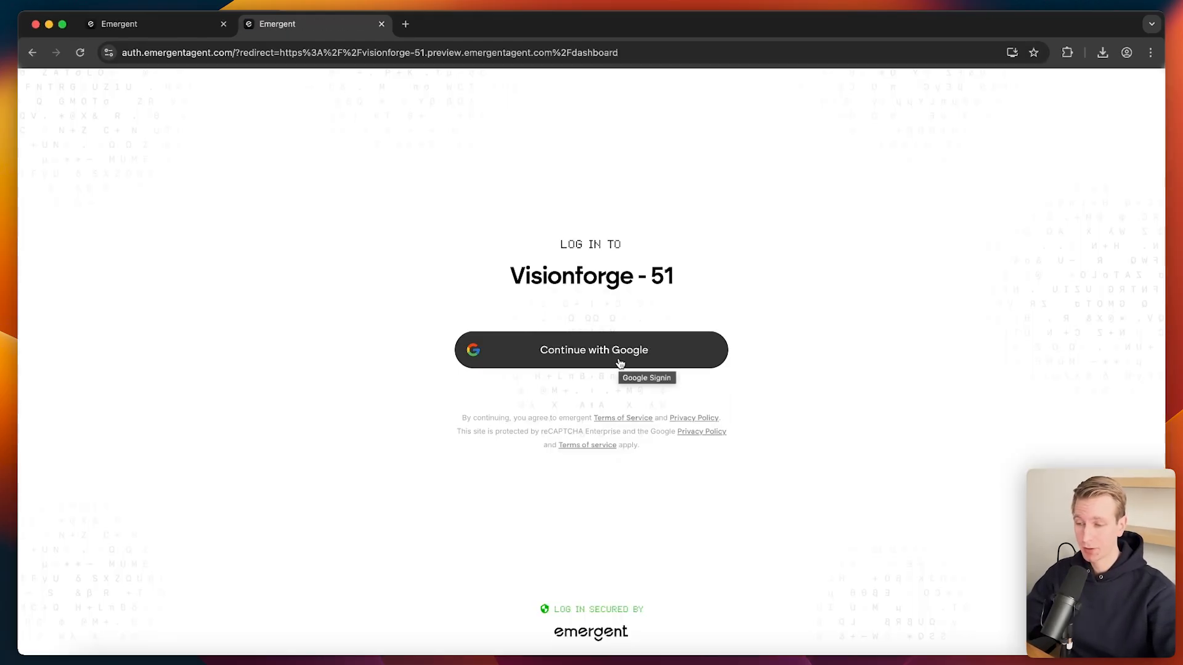
left_click(618, 360)
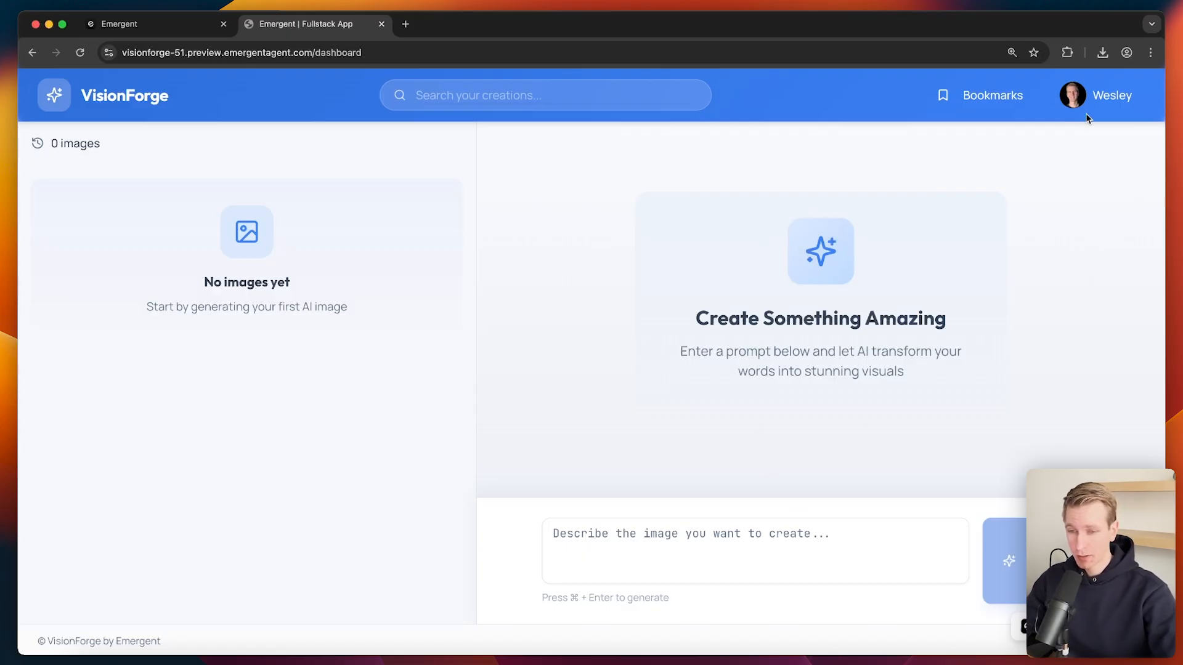
Check the signed-in avatar menu on the dashboard, glance at the agent chat and return to the app.
left_click(1092, 96)
left_click(1091, 95)
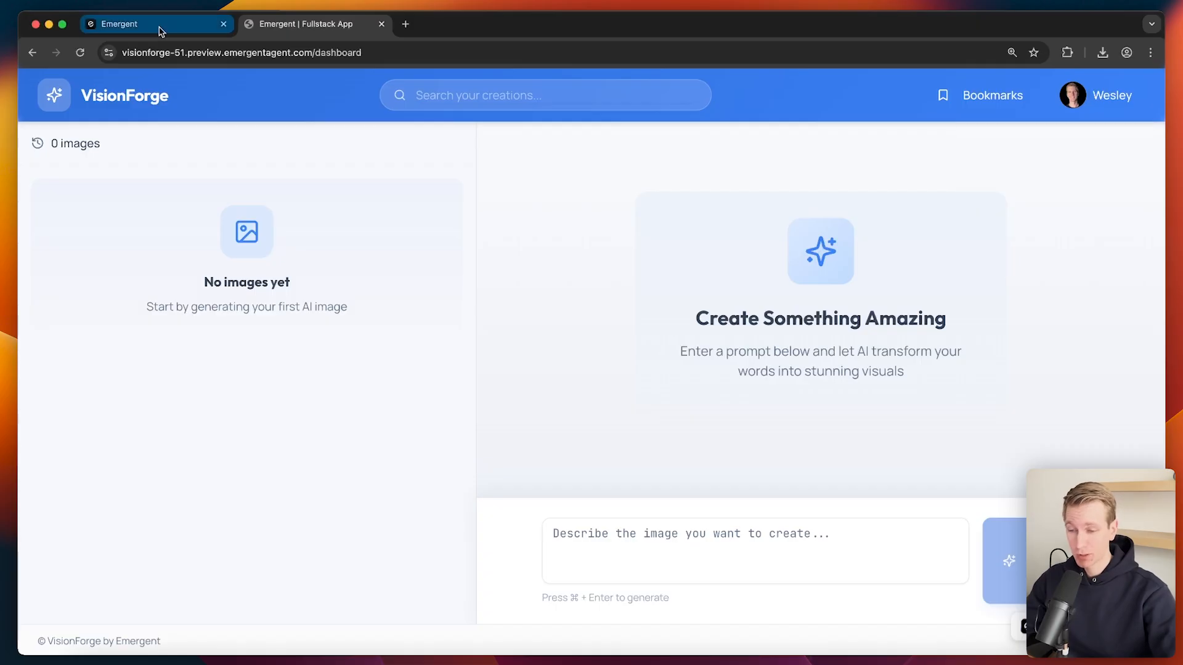
left_click(159, 24)
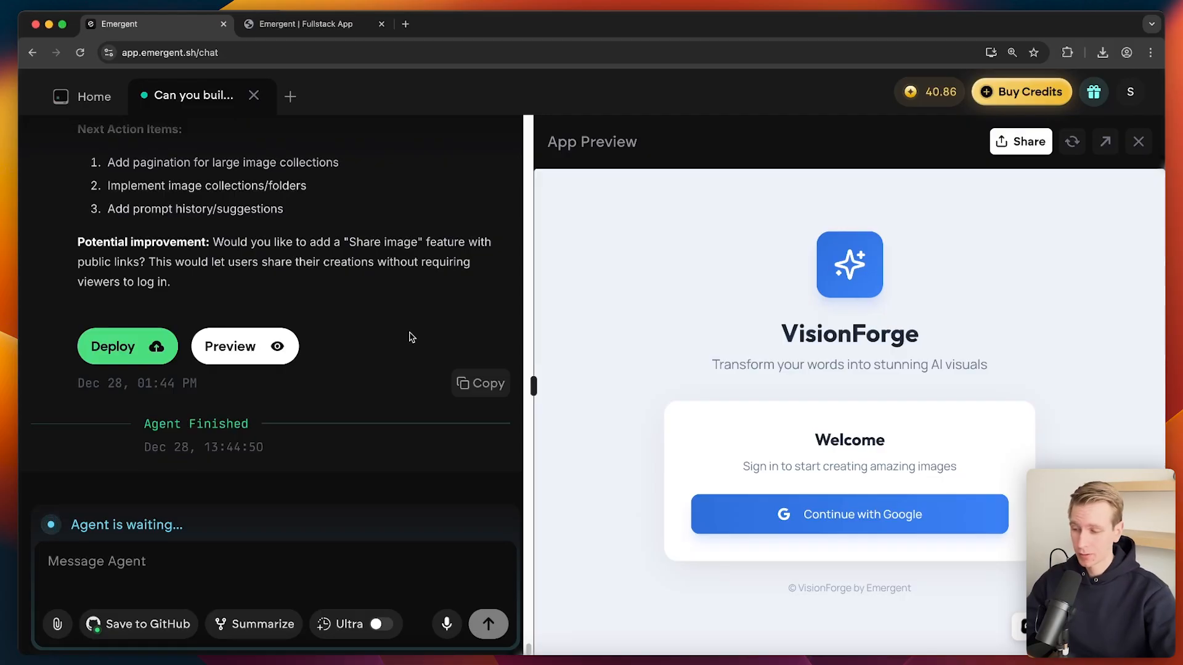
left_click(306, 23)
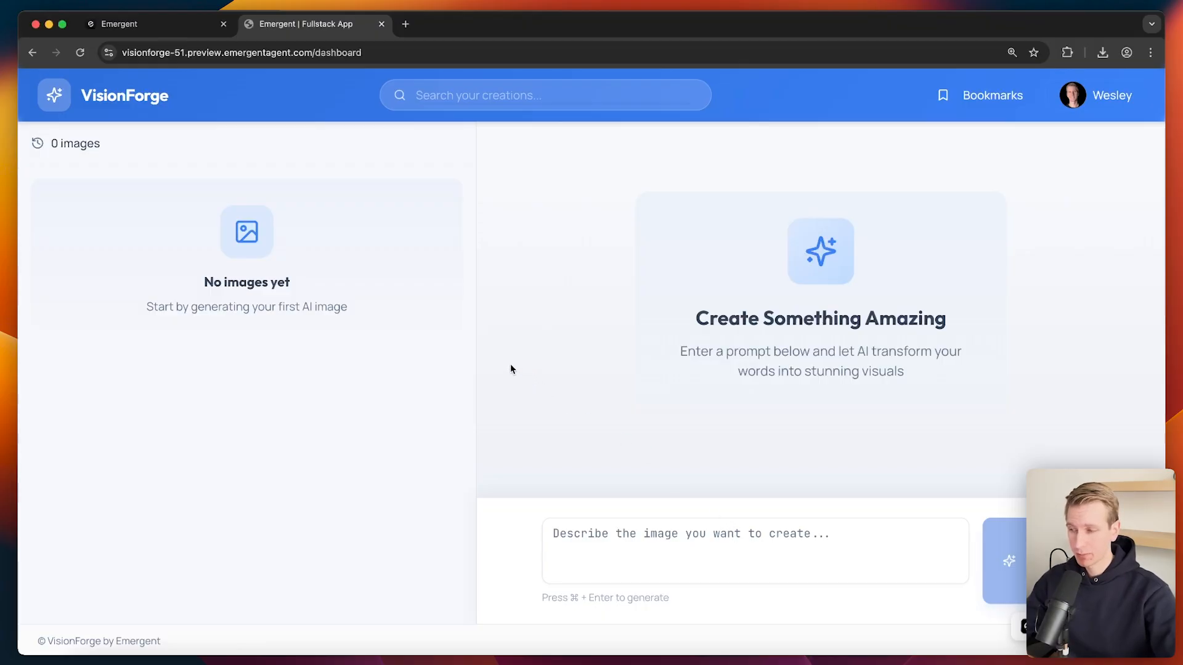
Send the agent a request to add Stripe payments with a $9 package for 20 image generations.
left_click(119, 24)
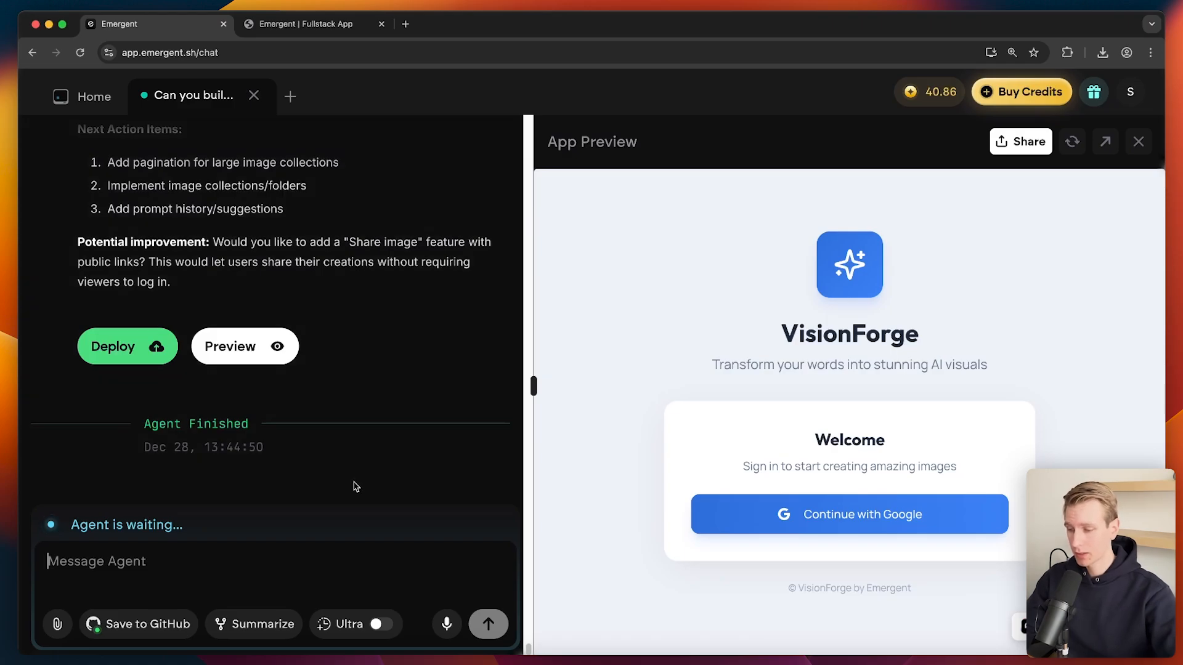
type("Can you add stripe payments as well? User has to buy ")
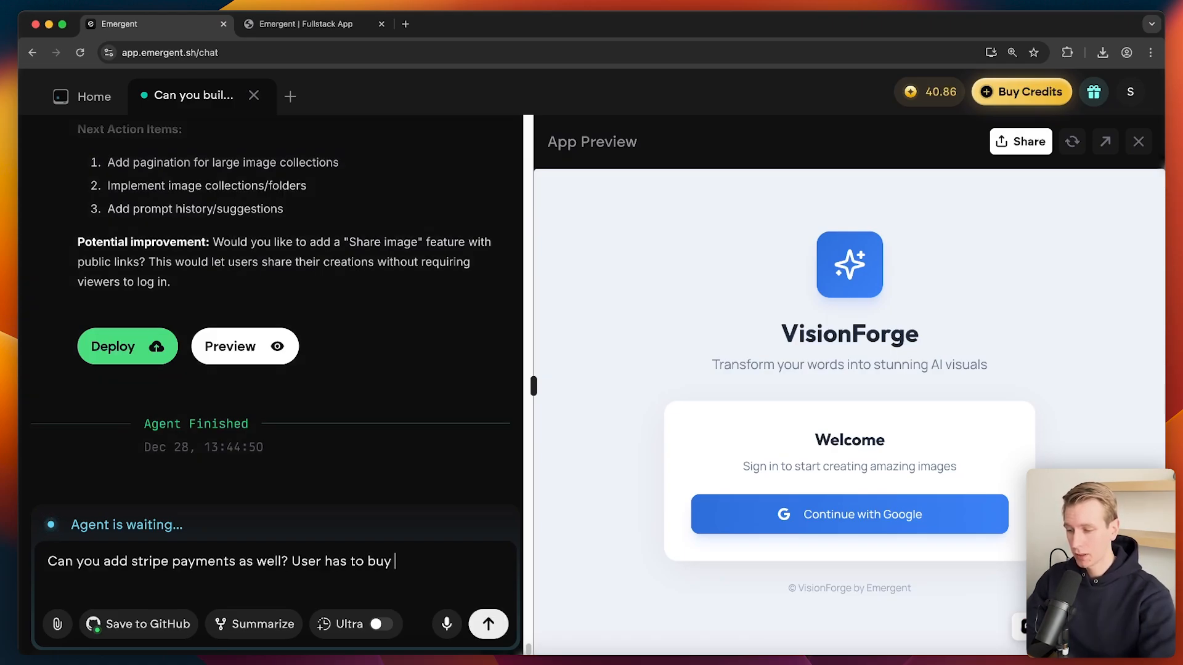
type("at le")
key("BackSpace")
key("BackSpace")
key("BackSpace")
type("$9")
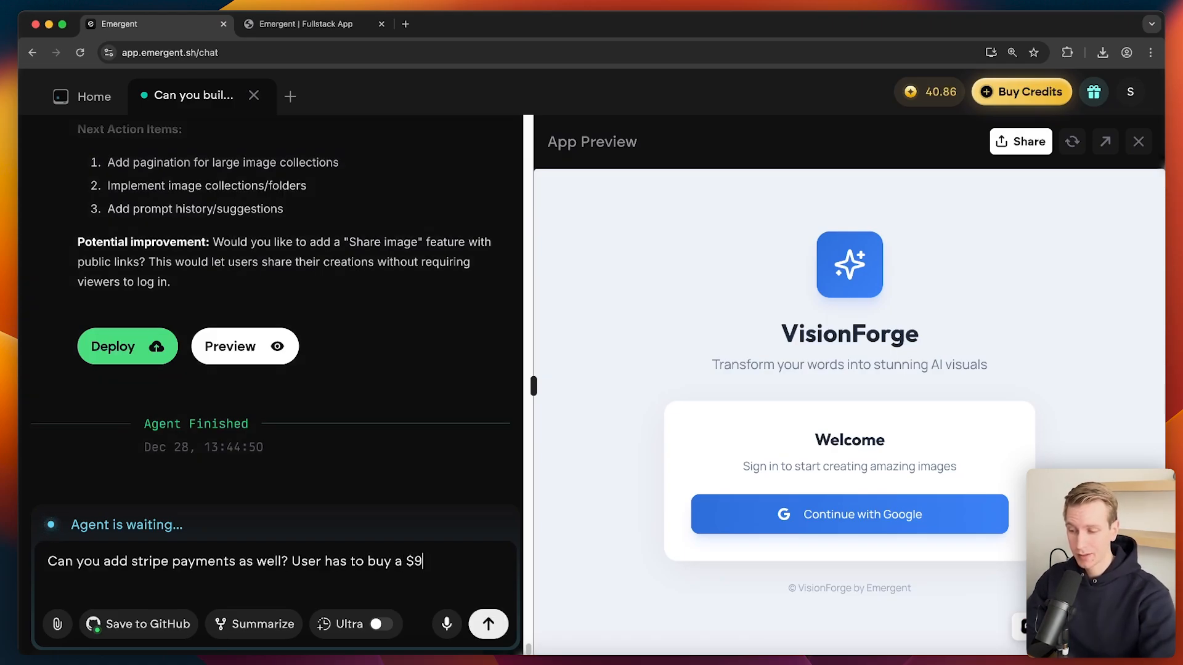
type(" package to ")
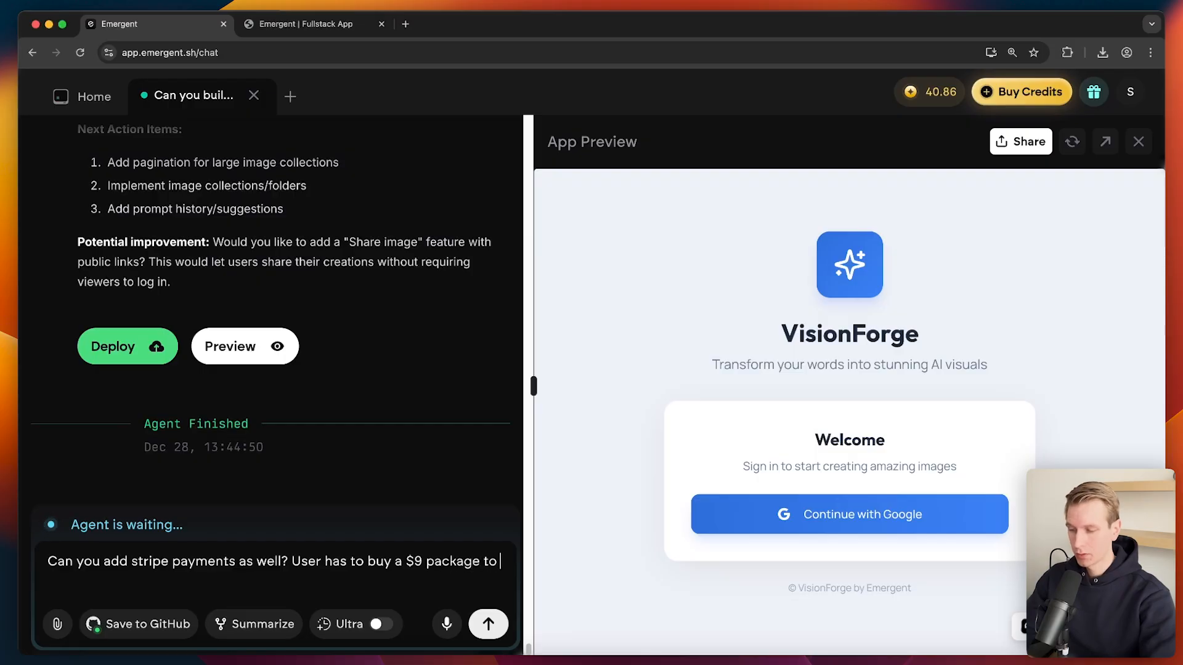
type("generate 20 im")
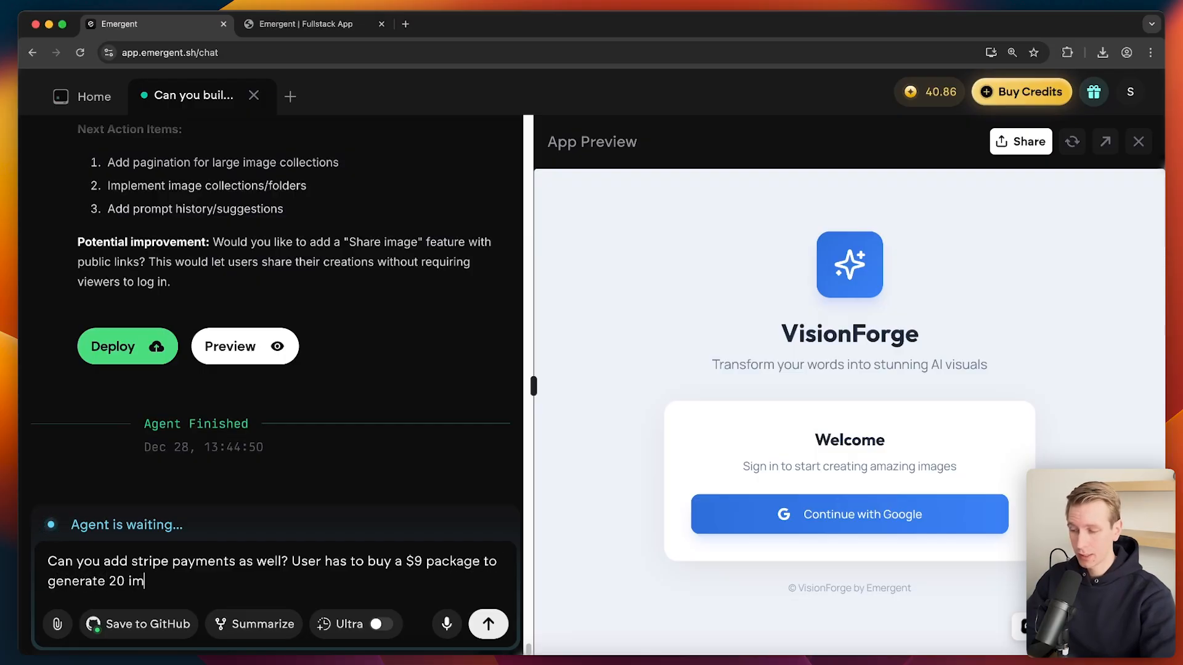
type("ages. We'll add other plans later")
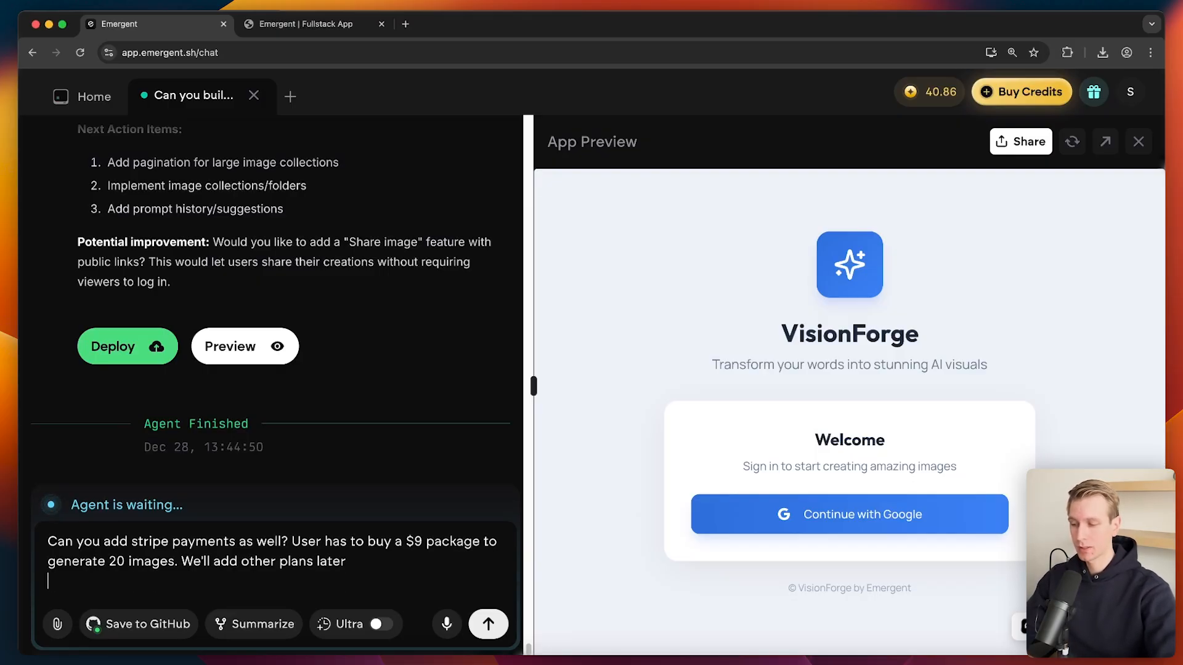
key("Return")
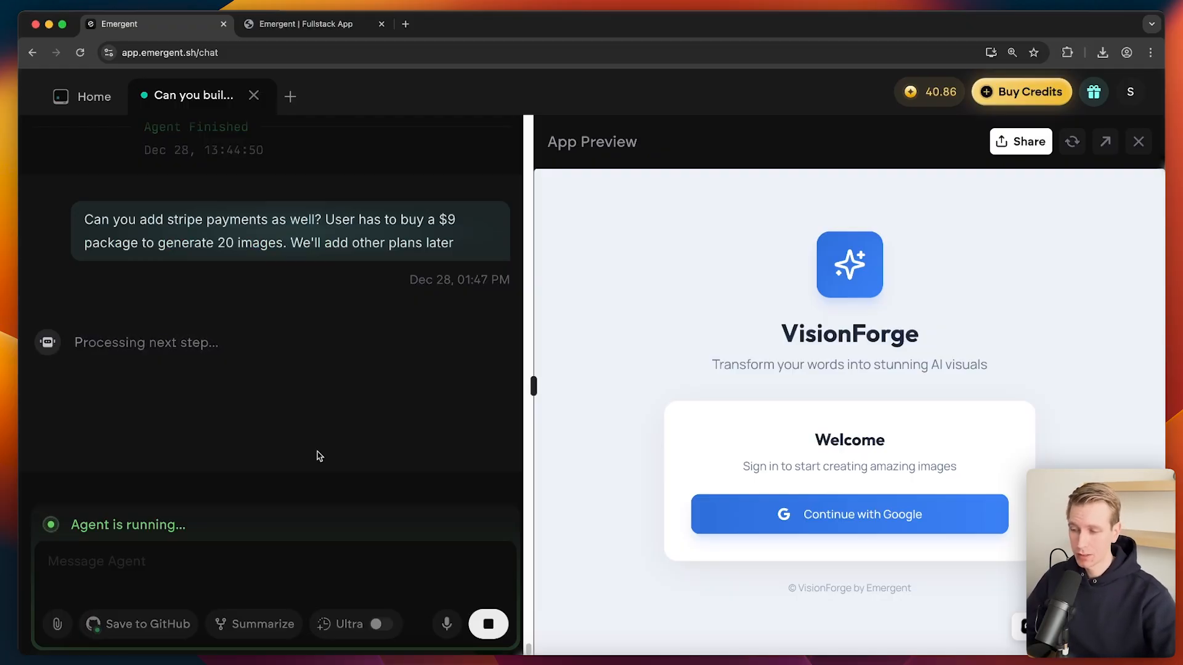
scroll(403, 432, "down", 5)
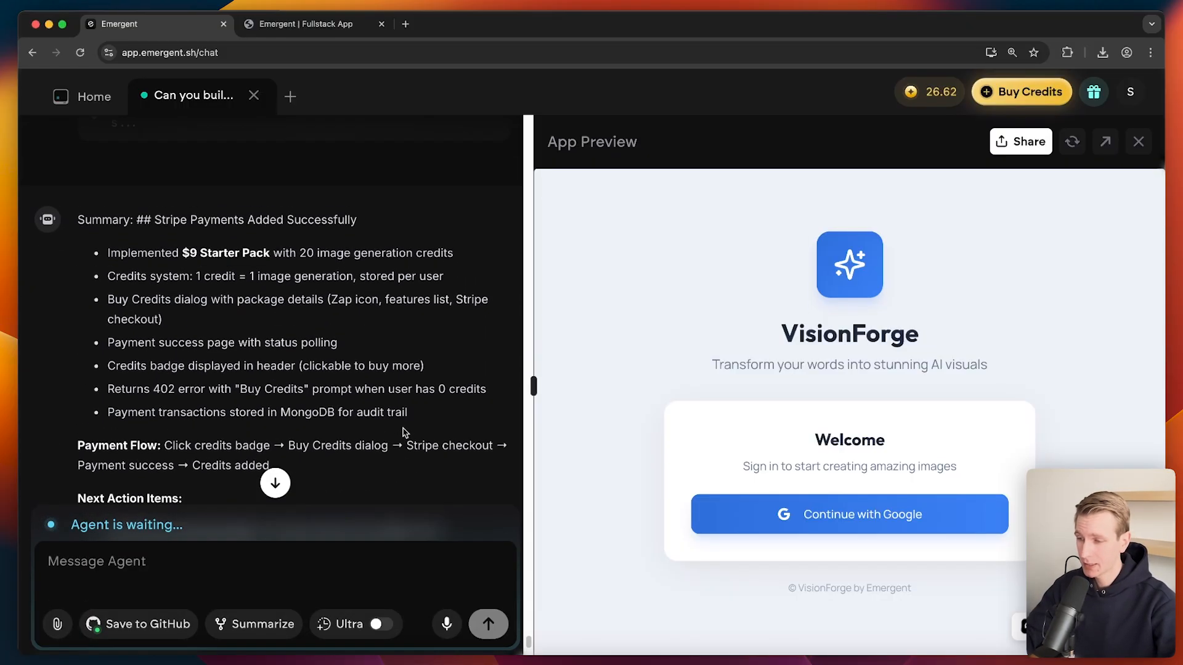
scroll(403, 433, "down", 5)
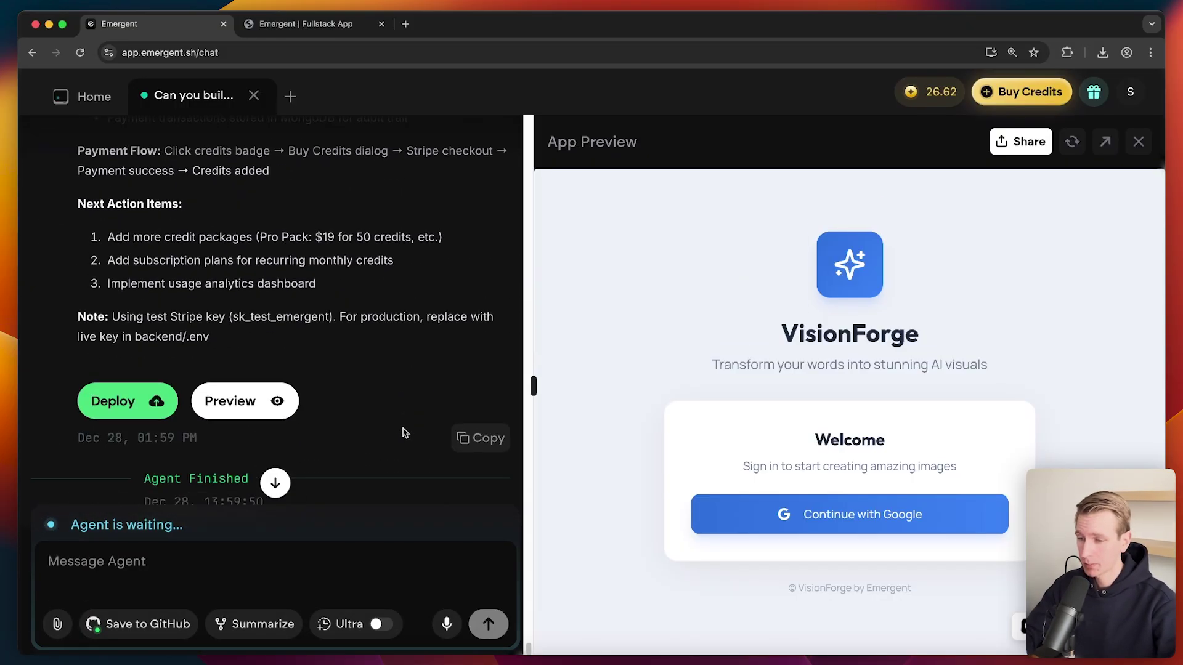
Launch the updated app preview and bring up 'Get Credits to Start' showing the $9 Starter Pack.
left_click(1106, 142)
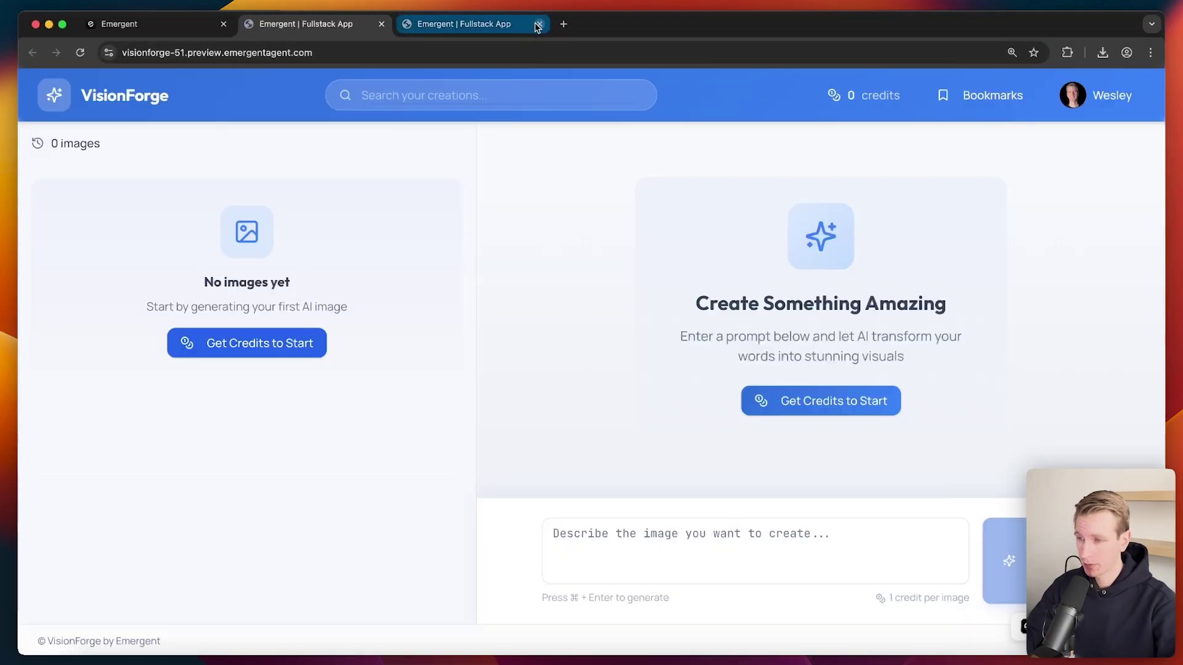
left_click(538, 24)
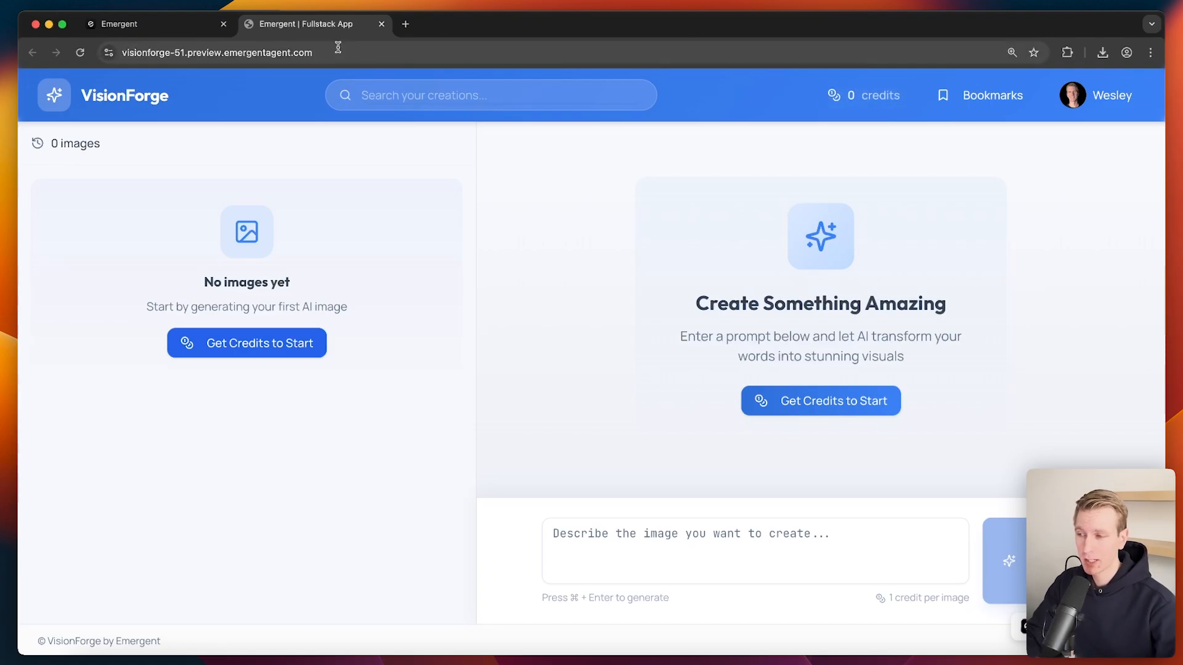
left_click(148, 24)
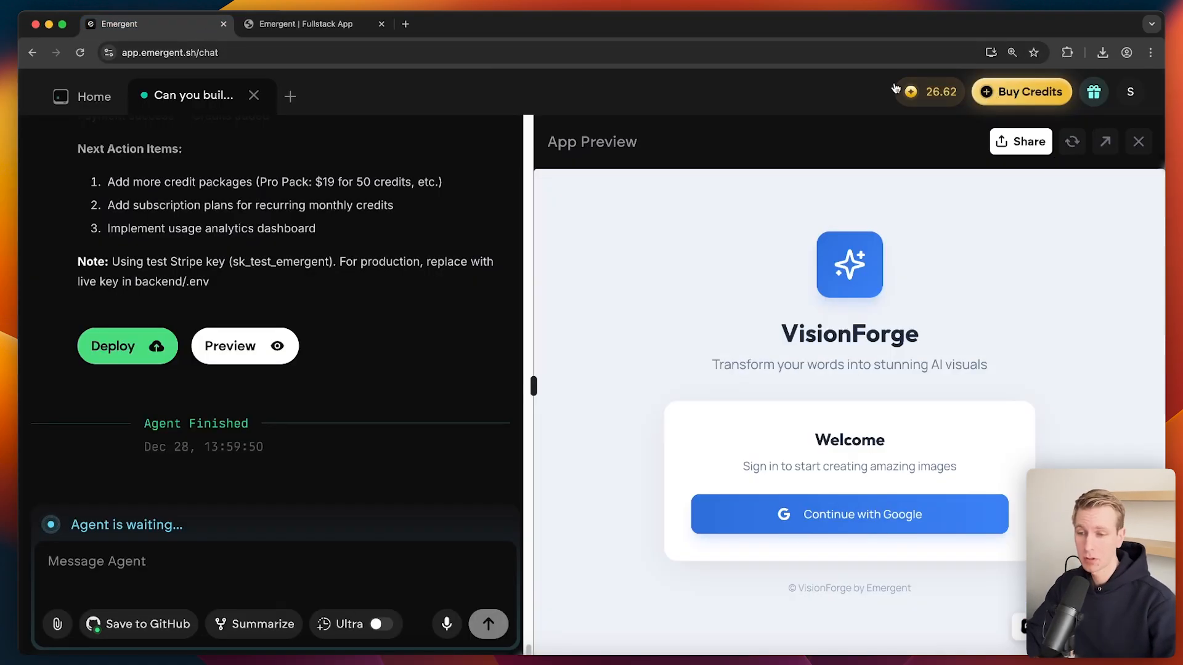
left_click(305, 25)
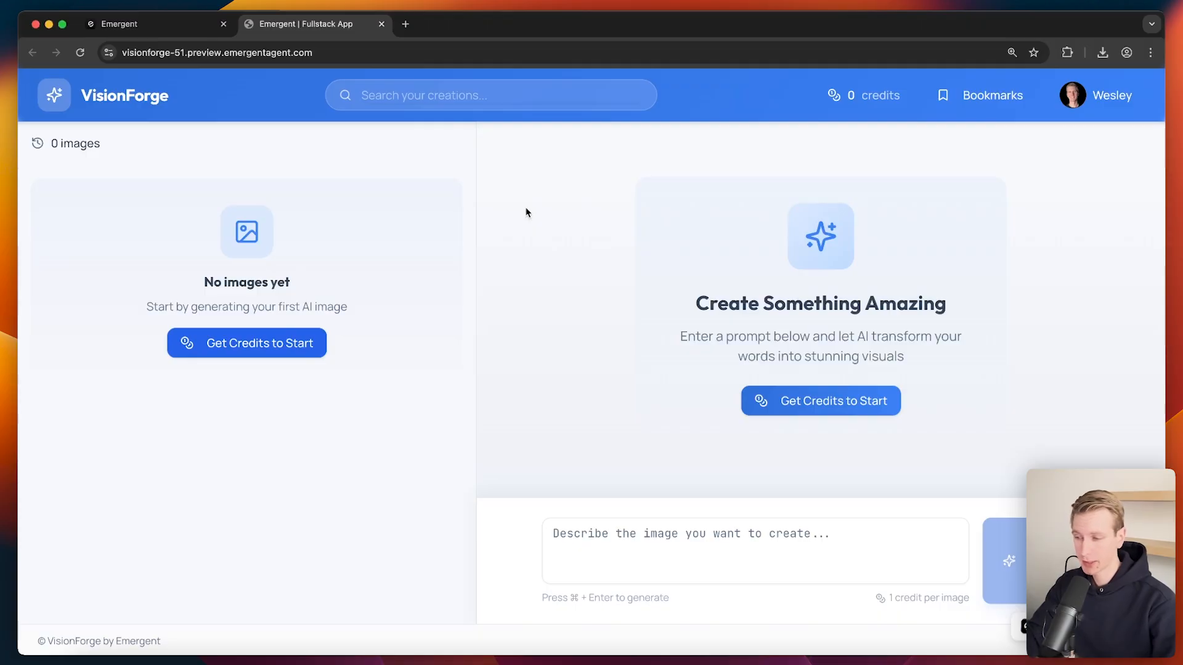
left_click(313, 346)
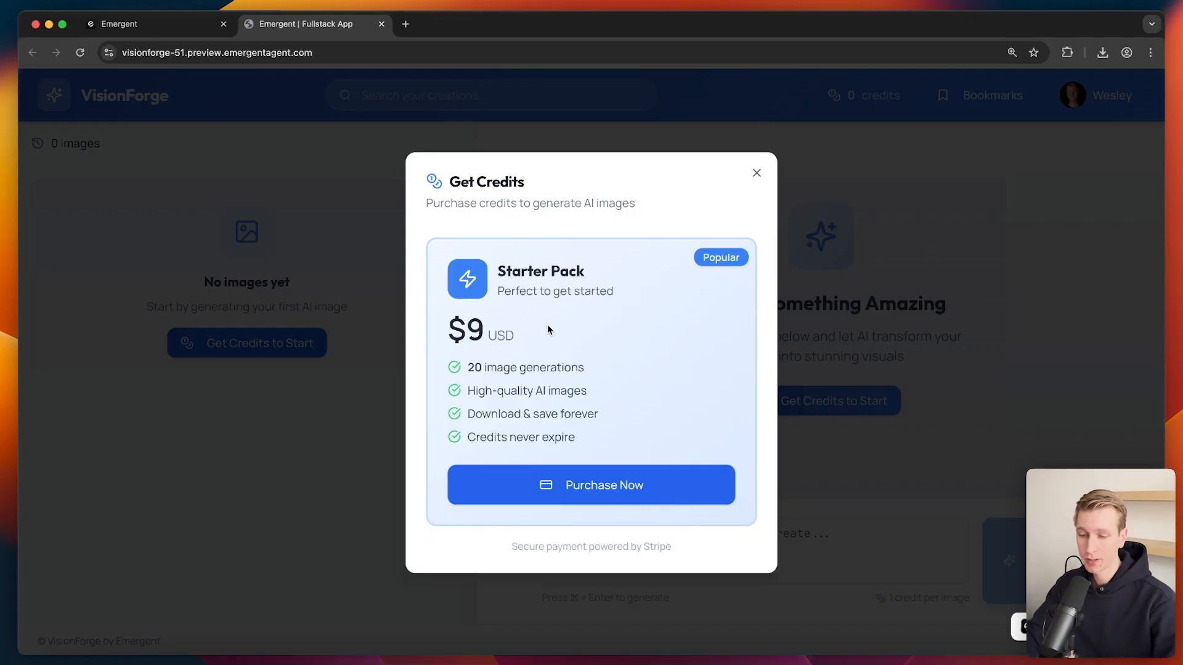
Begin buying the $9 Starter Pack and switch the Stripe checkout to US dollars.
left_click(600, 491)
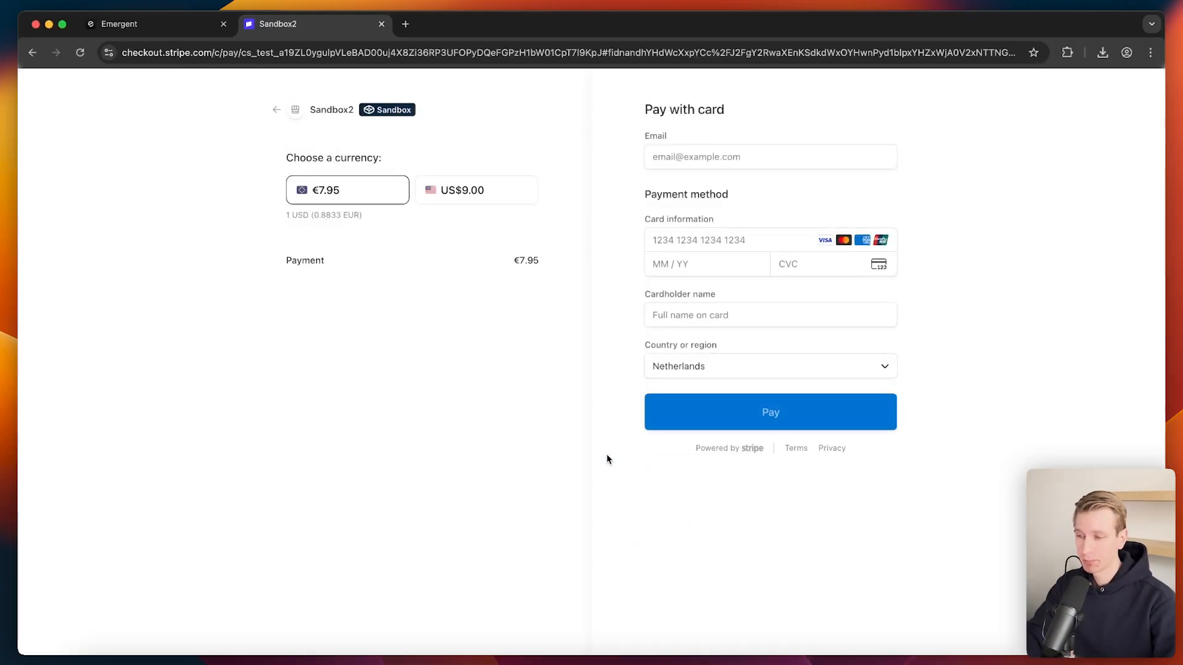
key("ctrl+plus")
key("ctrl+plus")
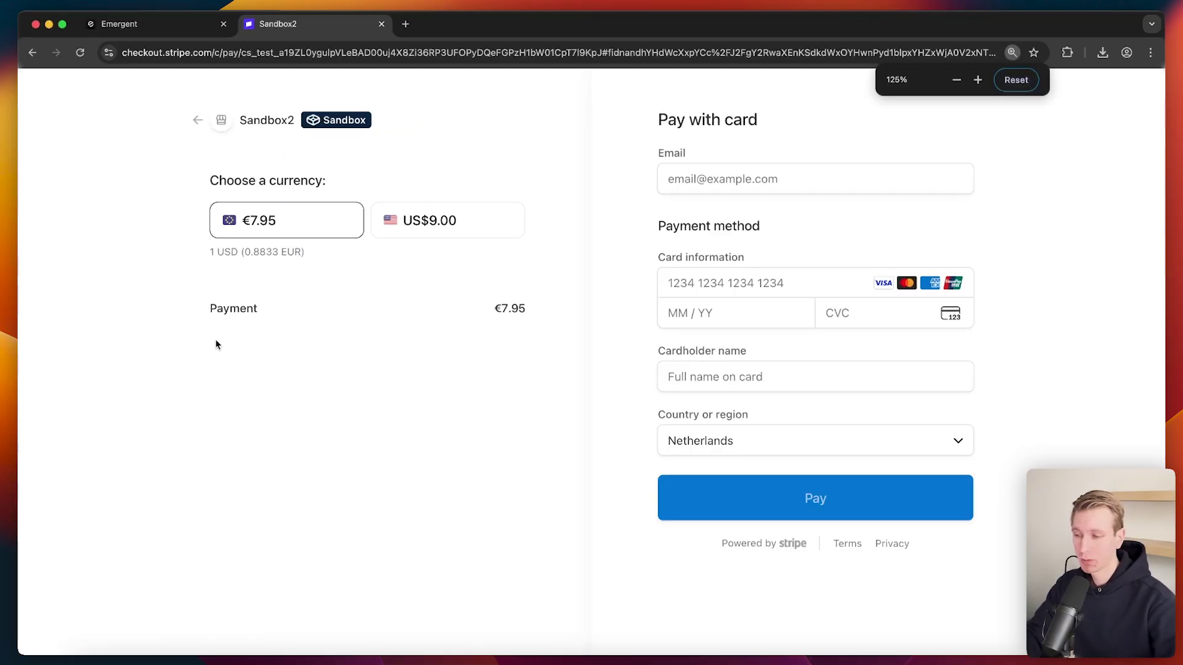
left_click(448, 221)
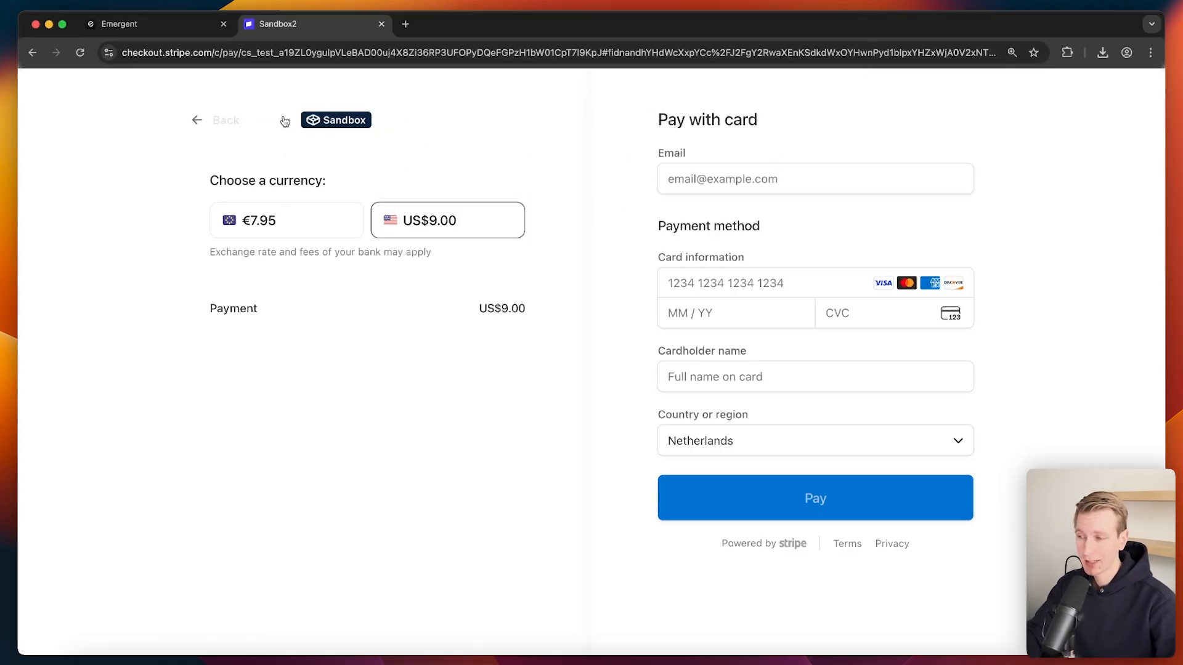
key("ctrl+plus")
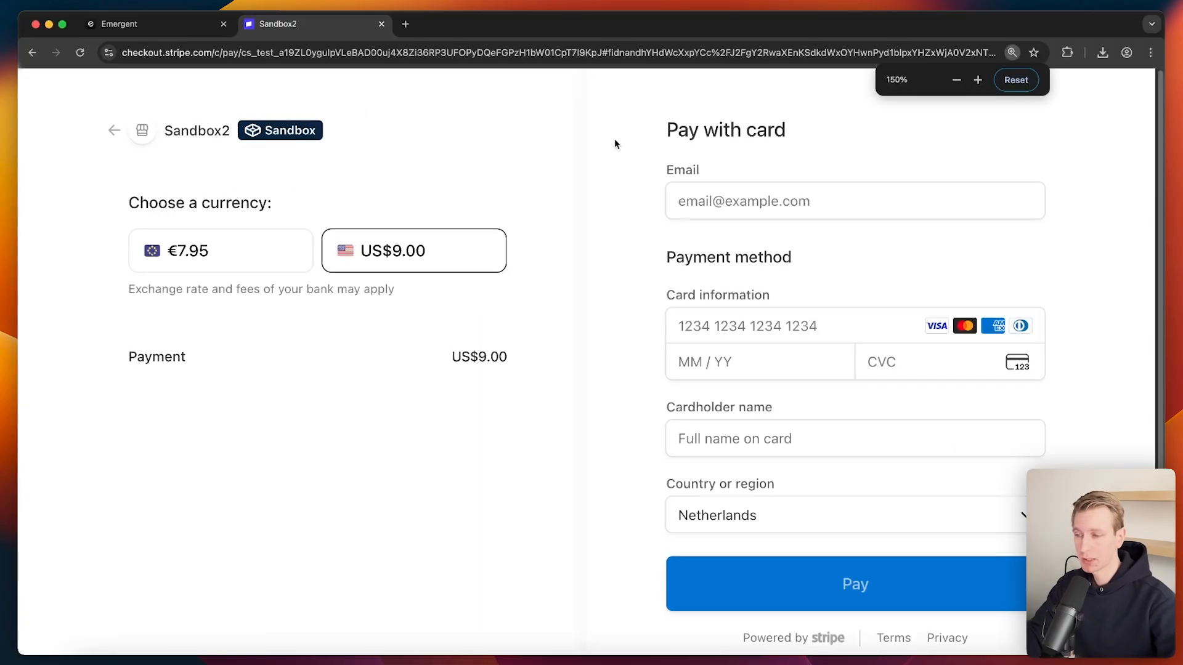
key("ctrl+minus")
Fill email, 4242… test card, expiry, CVC, name, United States with ZIP, and pay US$9.00.
left_click(734, 178)
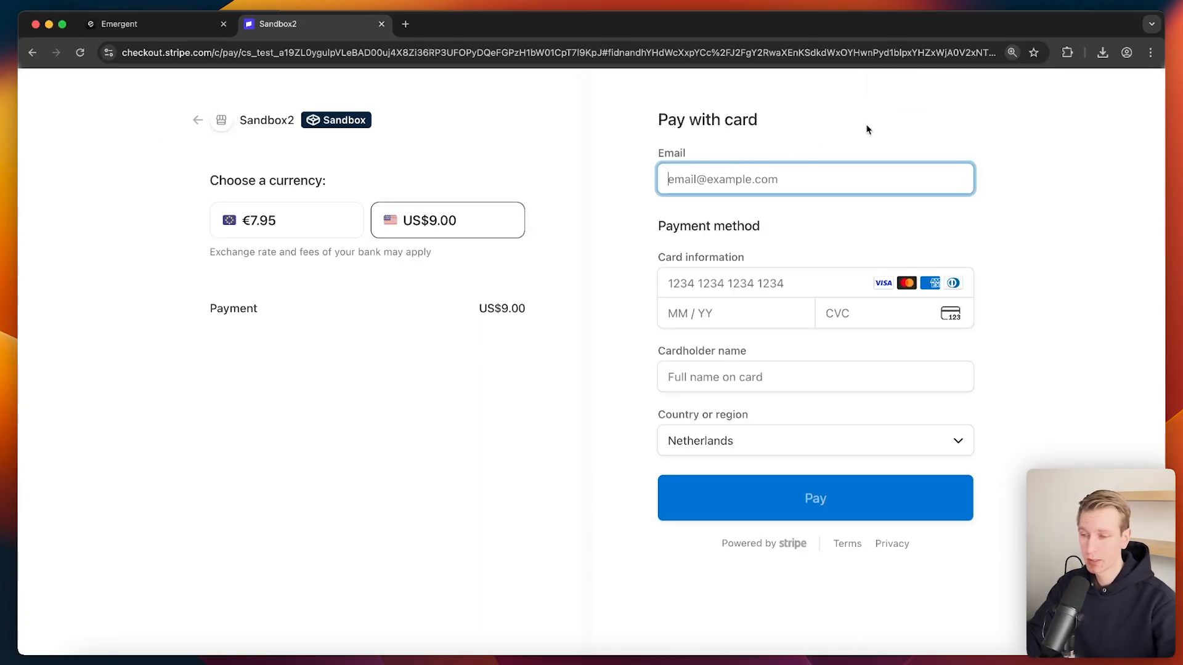
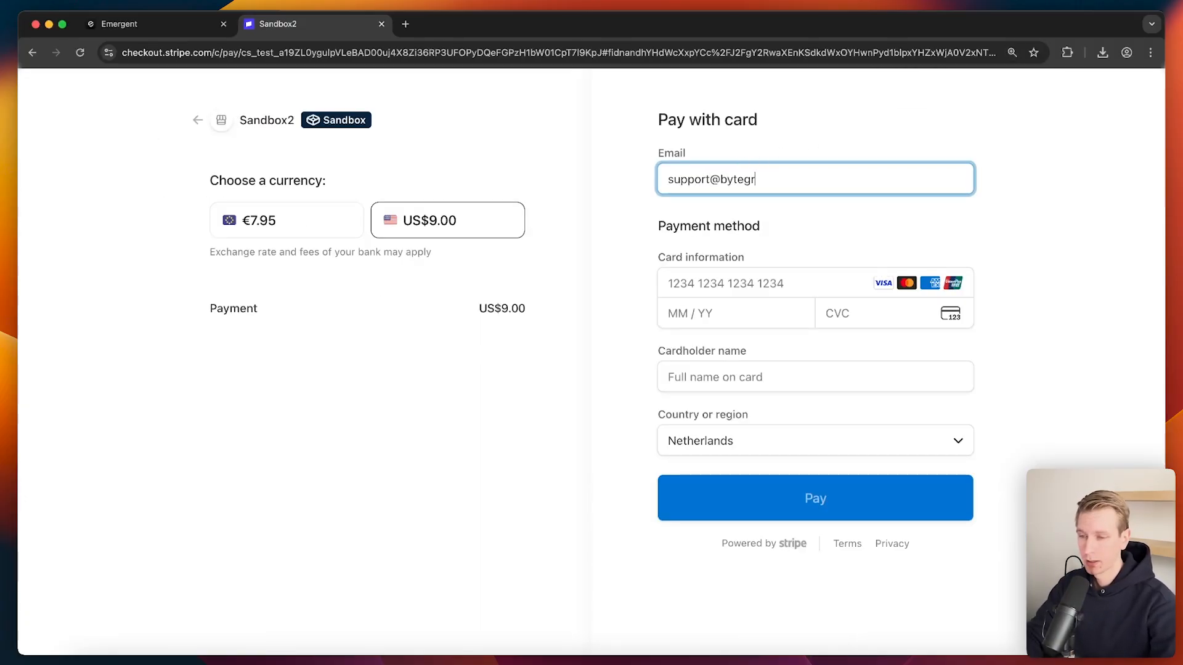
key("Tab")
type("4242")
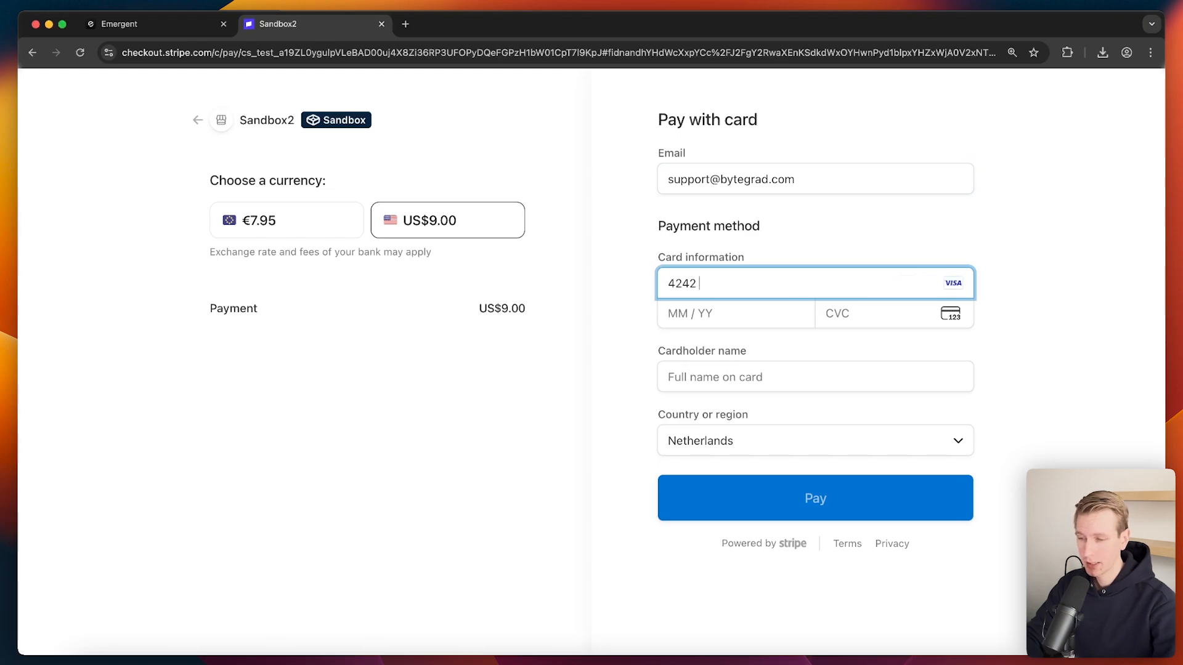
type("4242 4242 4242")
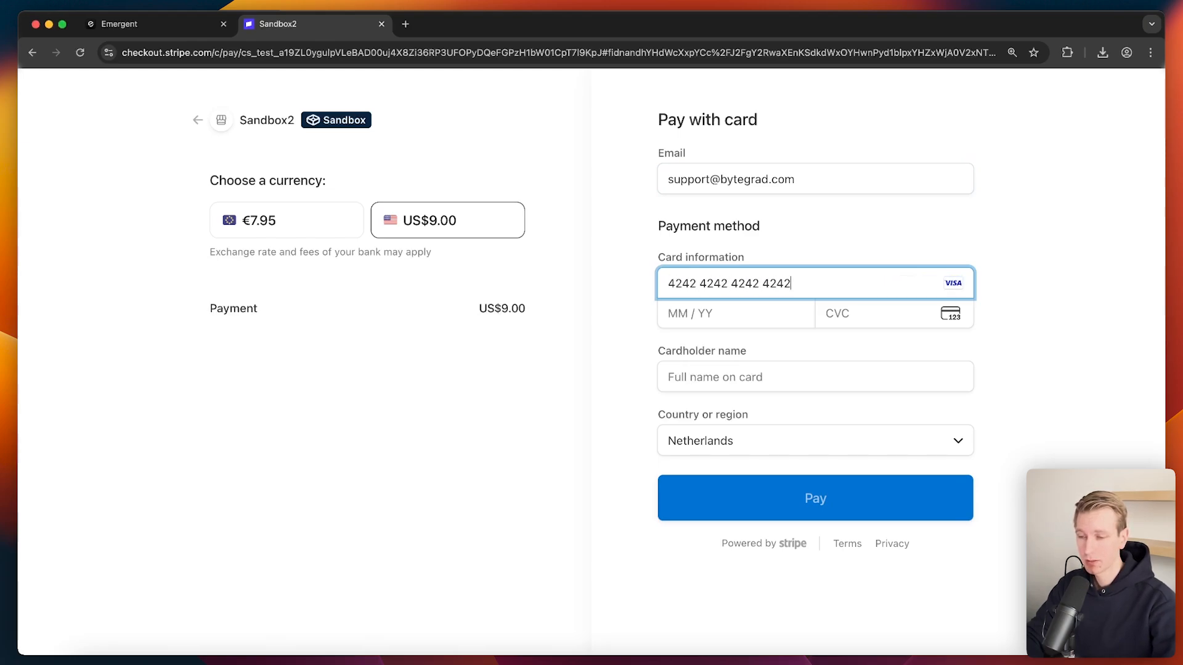
type("04 / 44")
key("Tab")
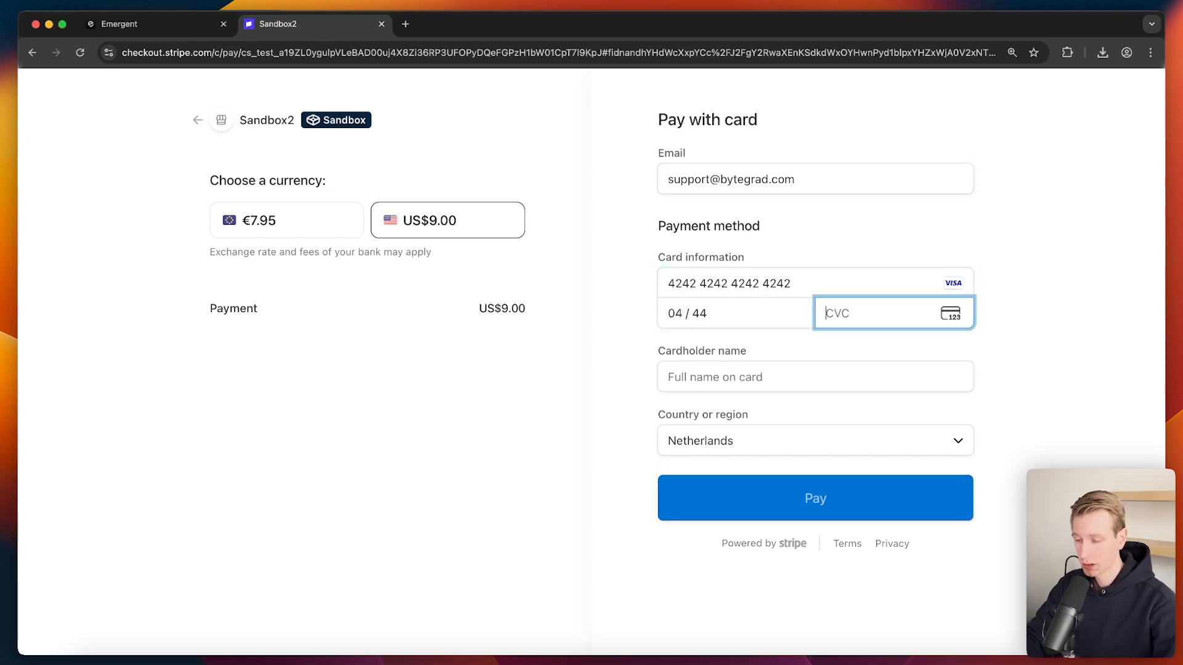
type("554")
key("Tab")
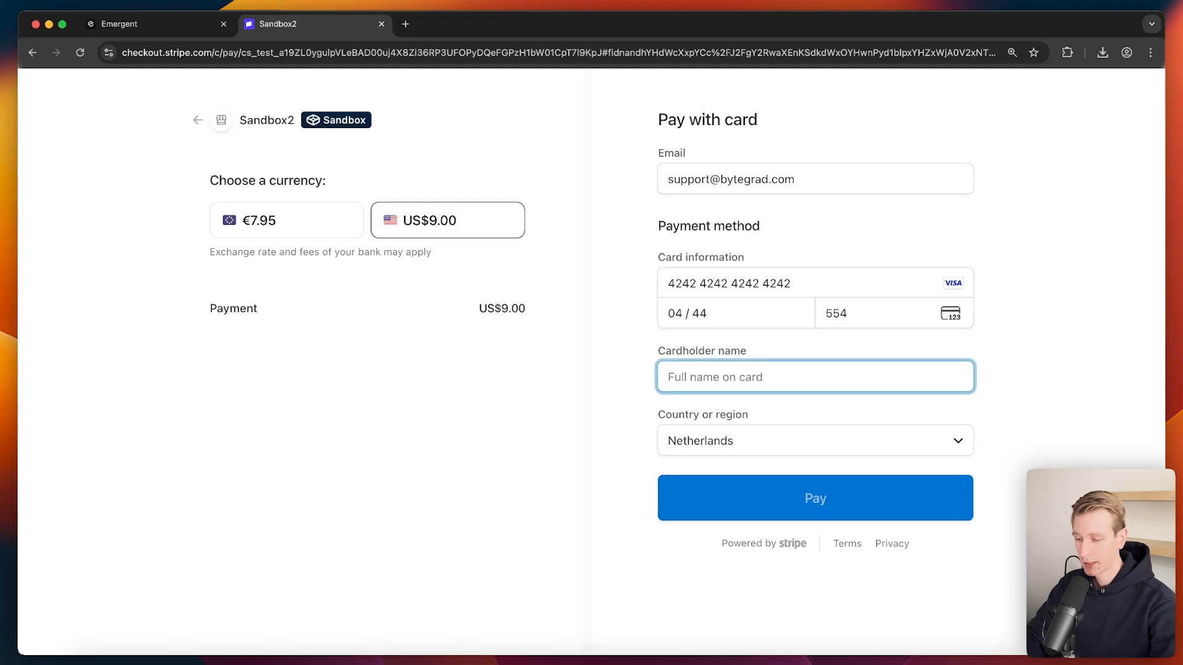
type("ByteGrad")
left_click(813, 440)
left_click(790, 470)
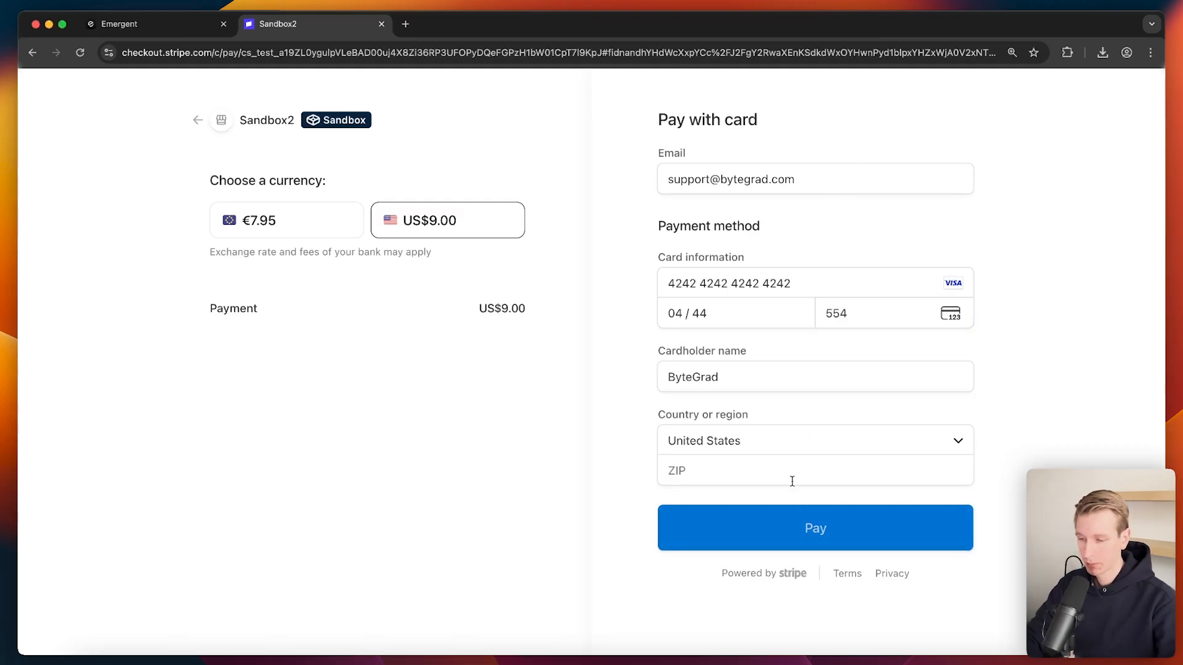
type("34252")
left_click(815, 528)
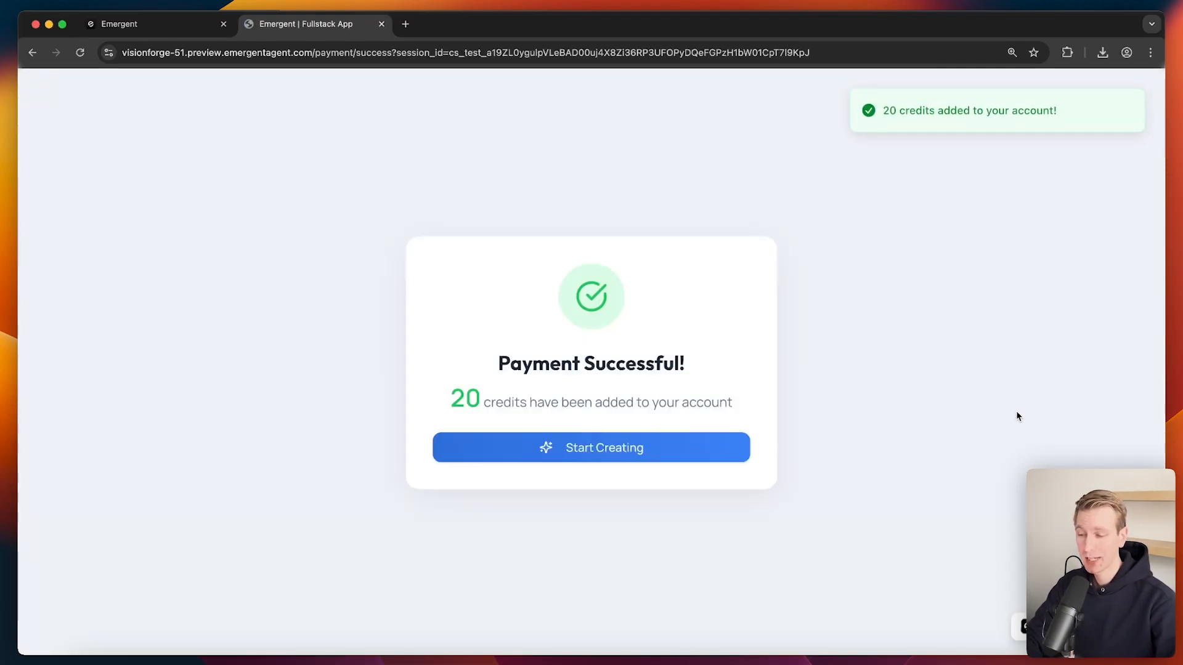
Generate an image from the prompt 'Beautiful house', leaving 19 credits.
left_click(644, 447)
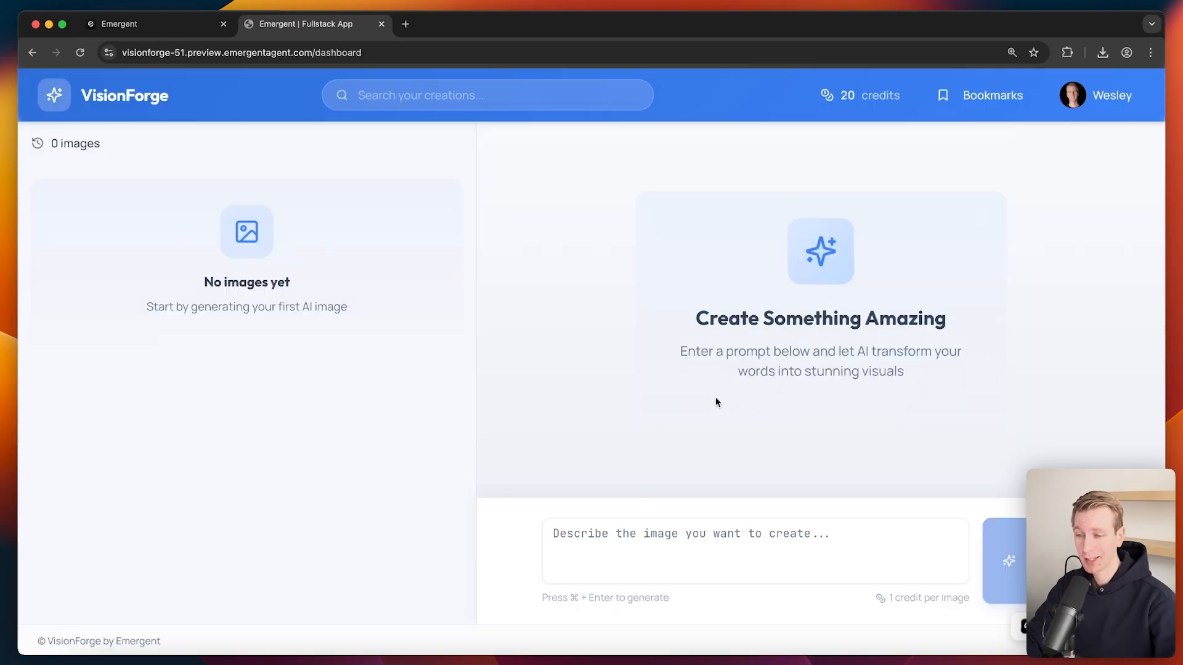
left_click(712, 555)
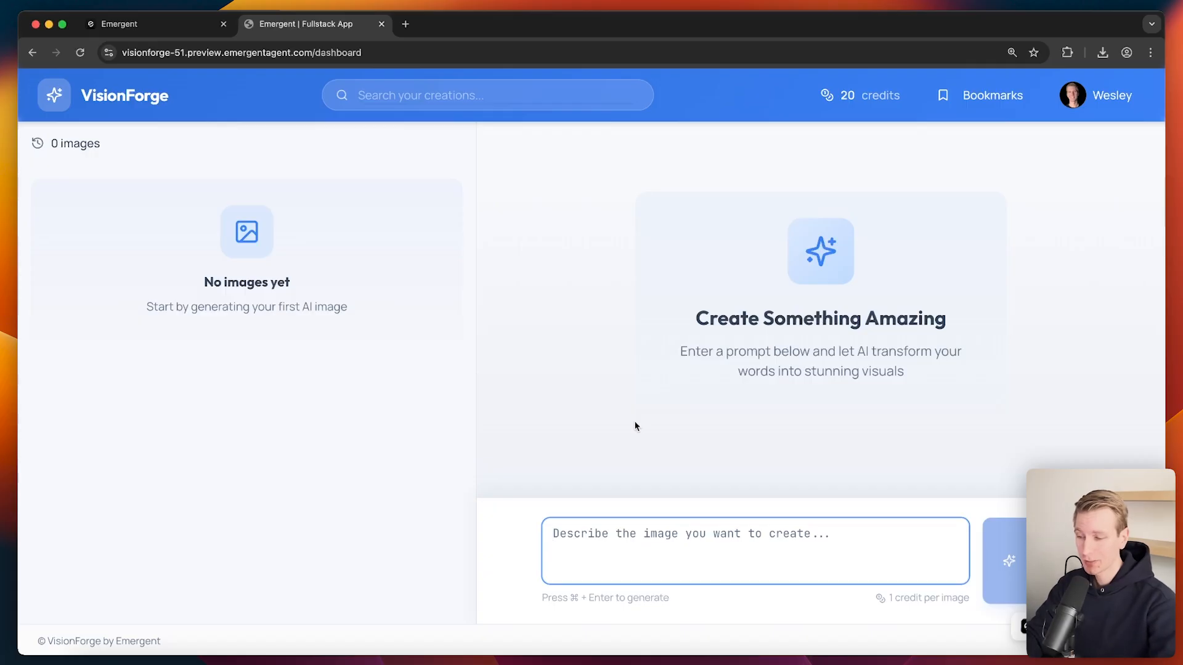
type("Beautiful house")
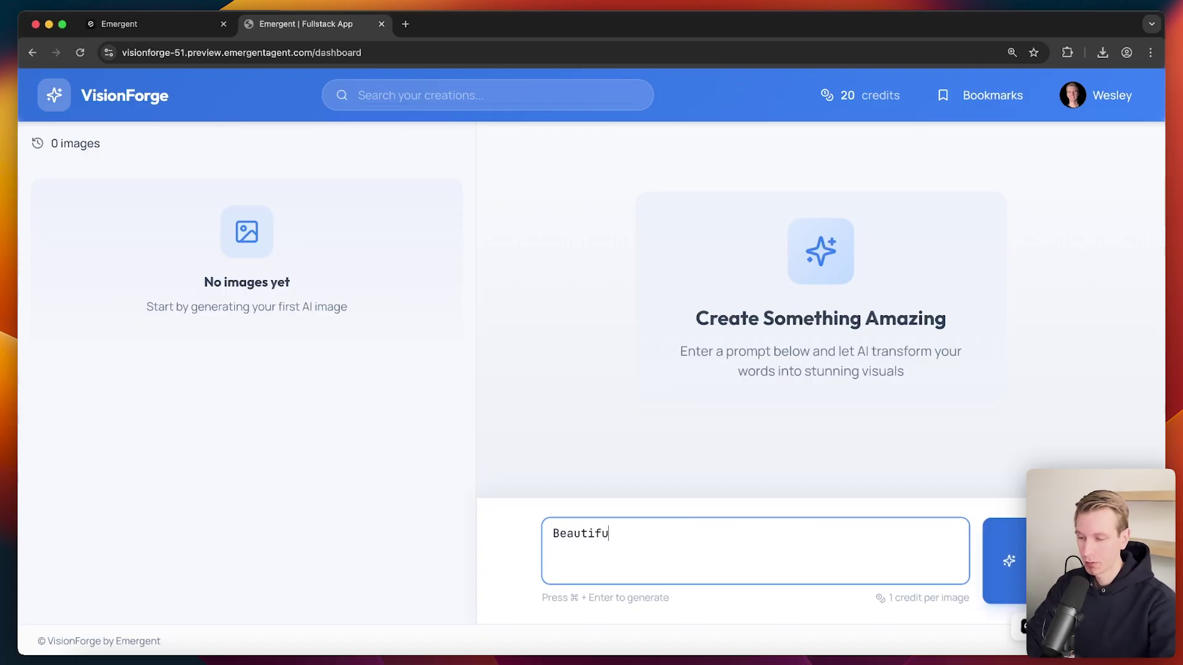
left_click(886, 604)
key("super+Return")
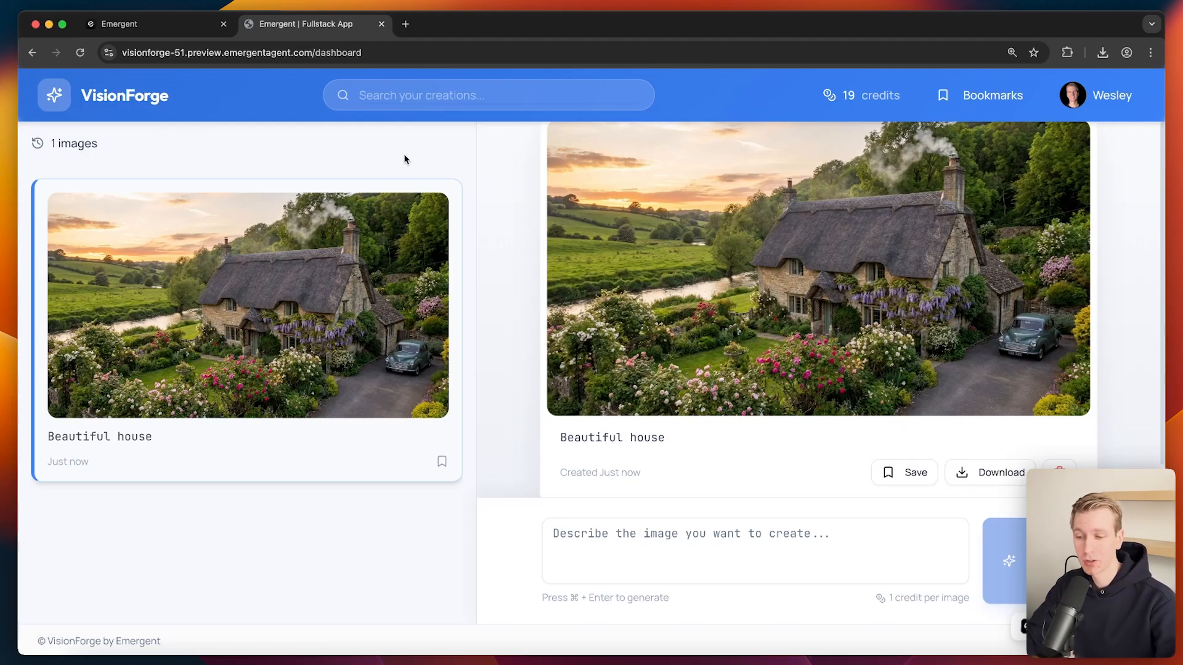
left_click(148, 24)
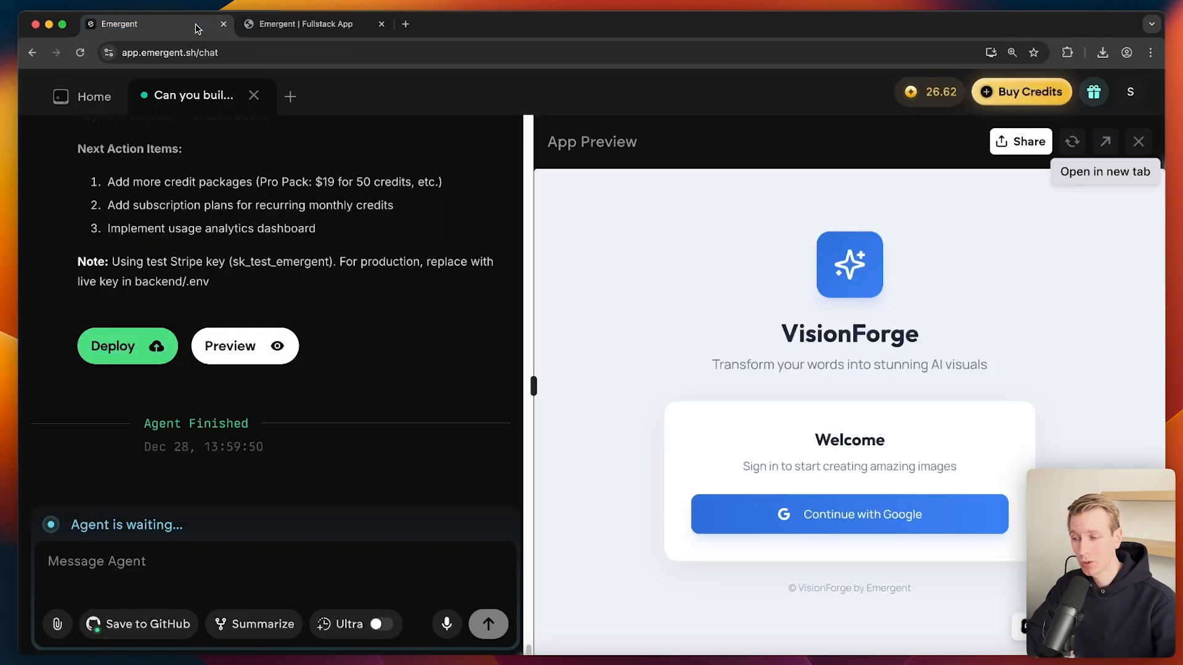
scroll(324, 290, "up", 5)
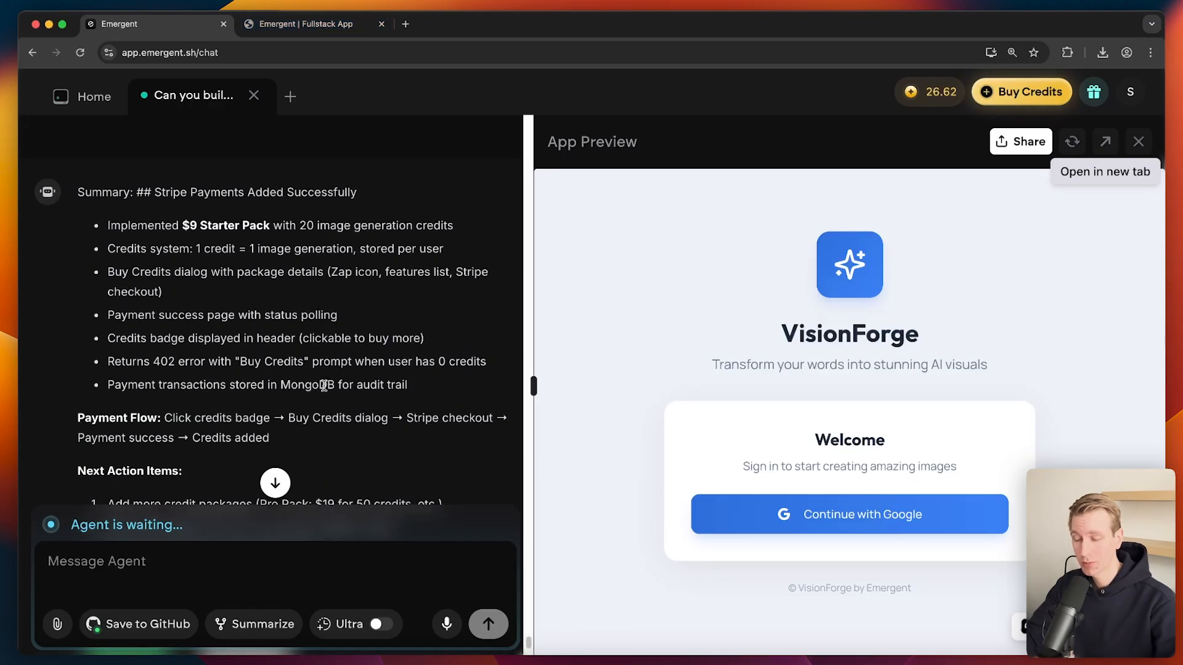
scroll(324, 290, "down", 5)
left_click(300, 25)
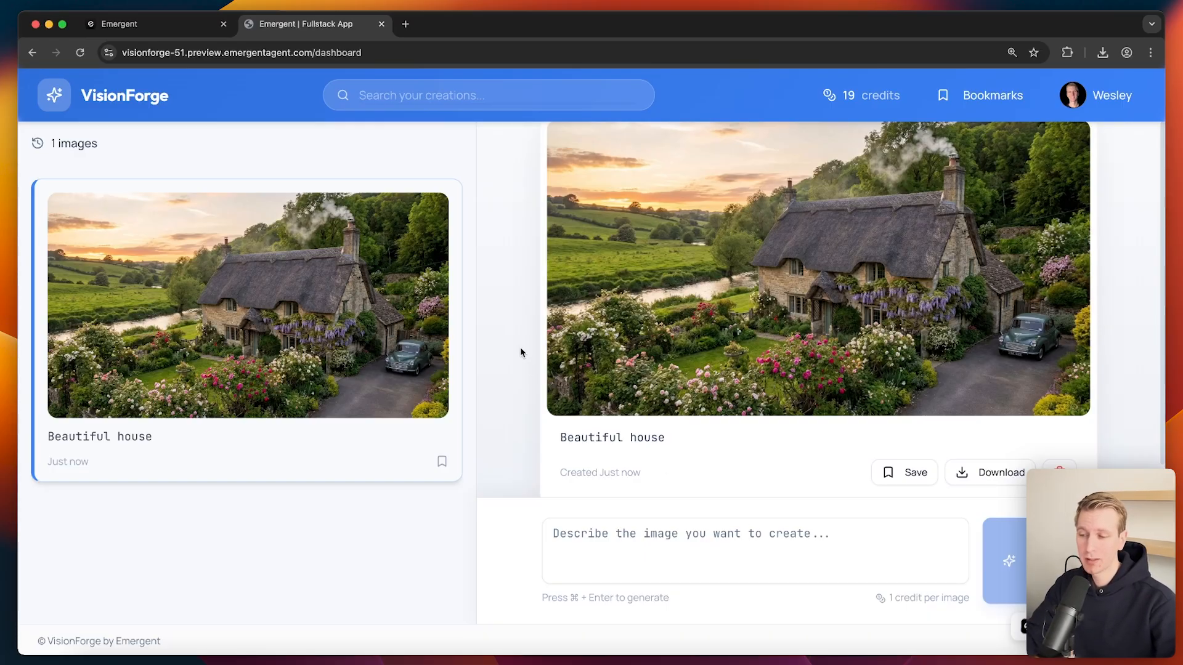
key("super+minus")
key("super+minus")
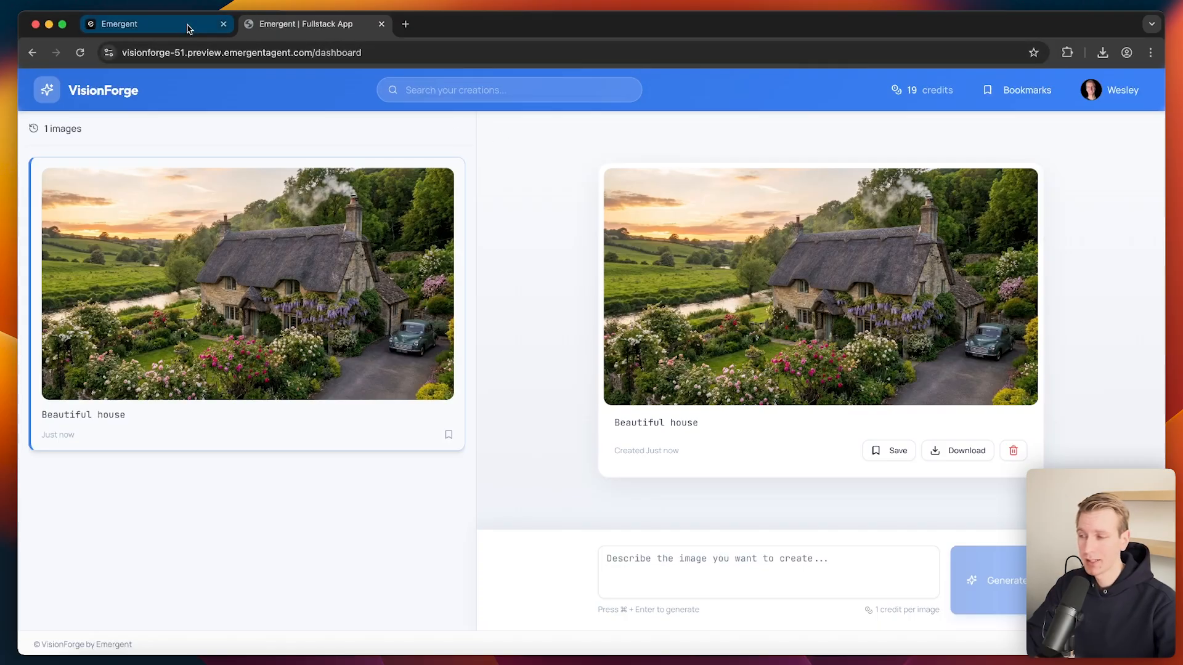
left_click(148, 23)
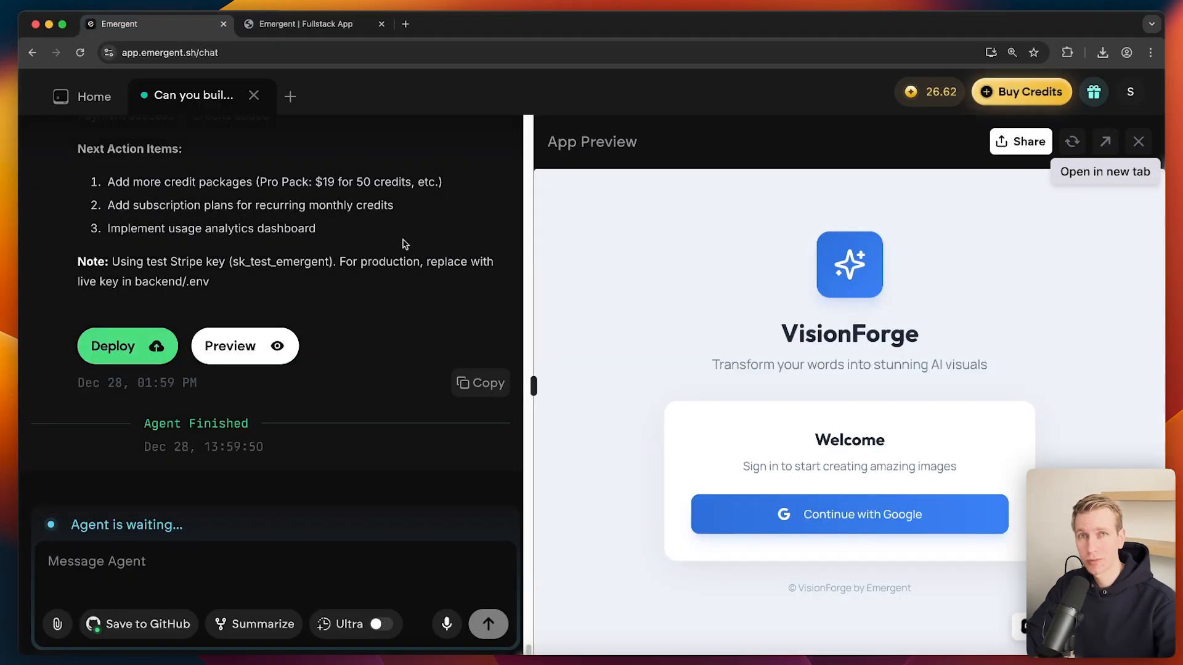
Go to the Emergent home page and confirm the Deployed Apps list is empty.
left_click(93, 97)
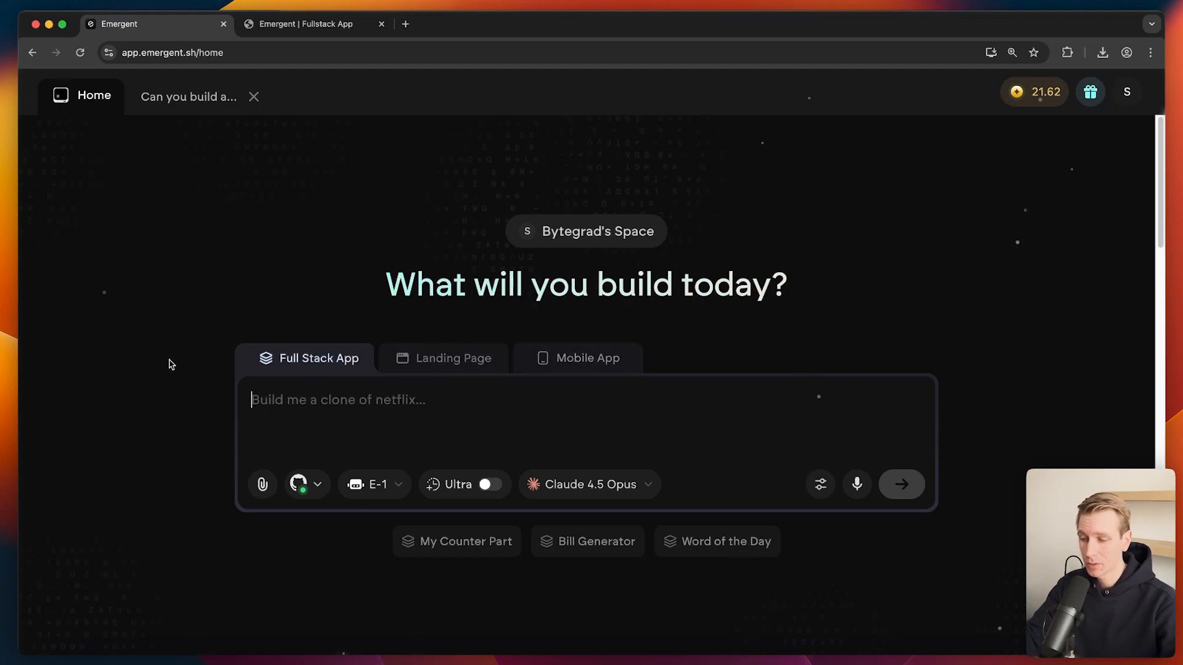
scroll(55, 250, "down", 5)
scroll(56, 249, "up", 2)
left_click(321, 243)
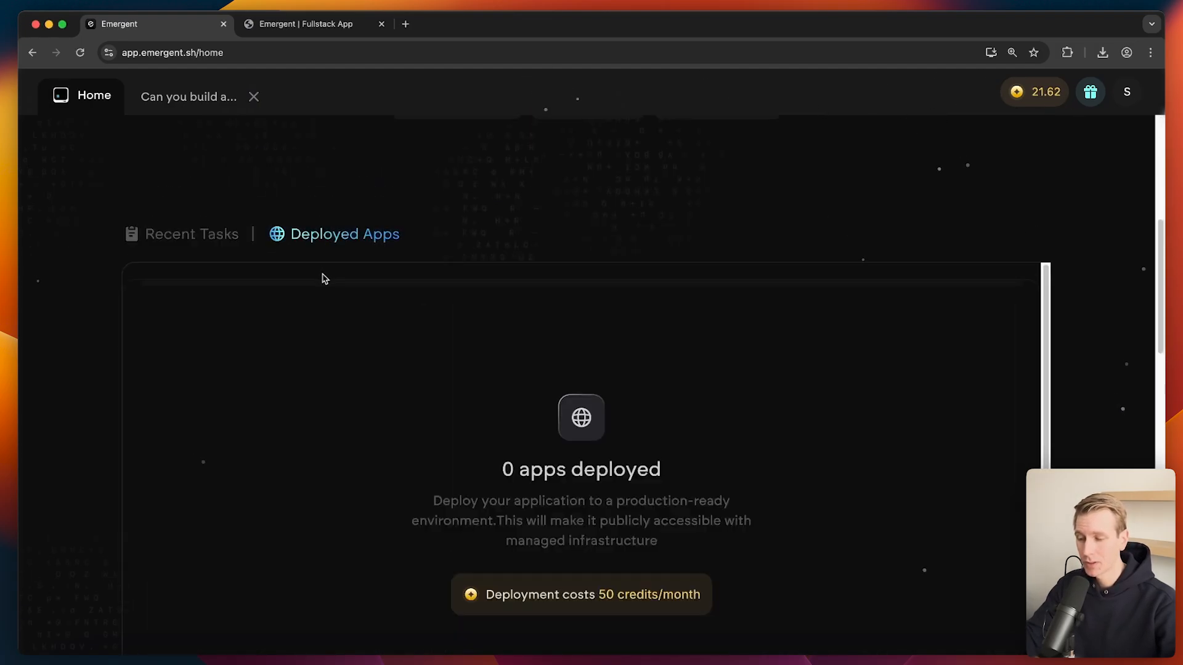
scroll(512, 422, "down", 3)
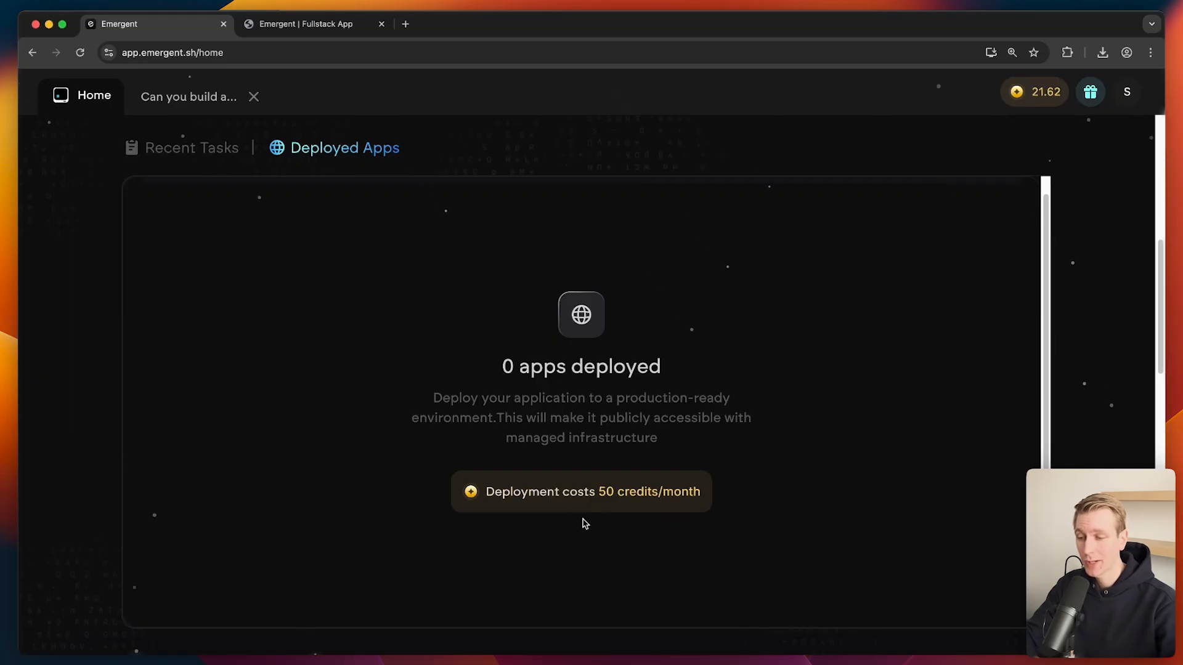
scroll(582, 524, "down", 5)
scroll(518, 481, "down", 5)
scroll(305, 370, "up", 15)
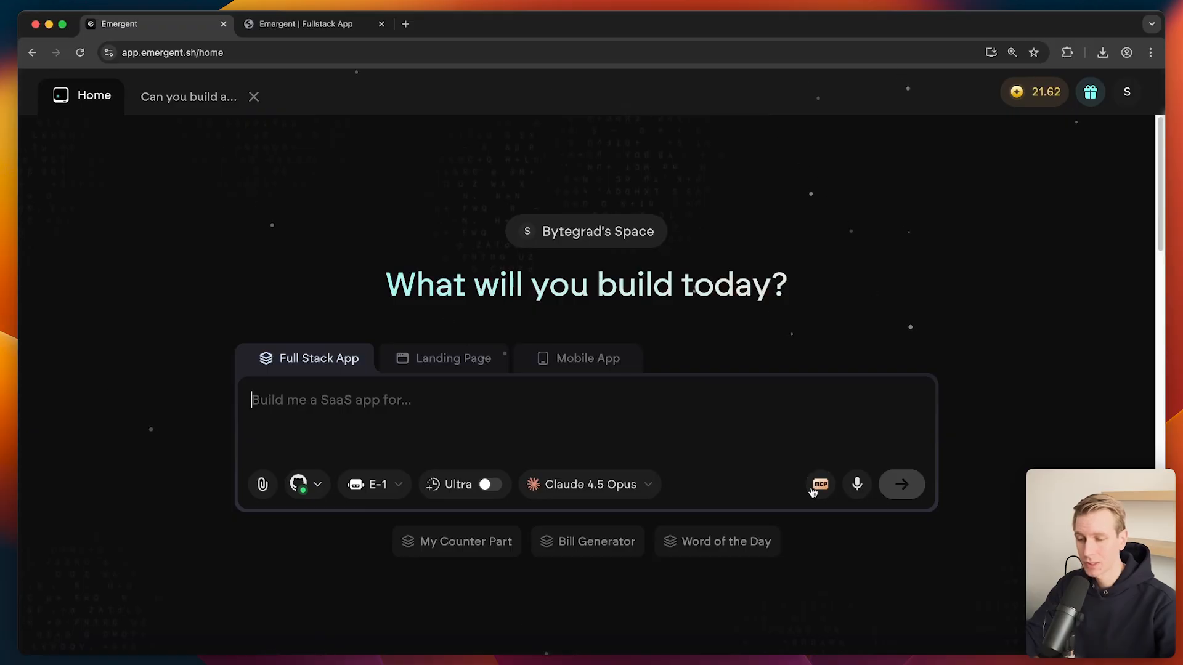
Explore the advanced build controls and template choices without changing anything.
left_click(819, 485)
scroll(813, 480, "down", 5)
scroll(648, 407, "down", 3)
scroll(623, 389, "up", 2)
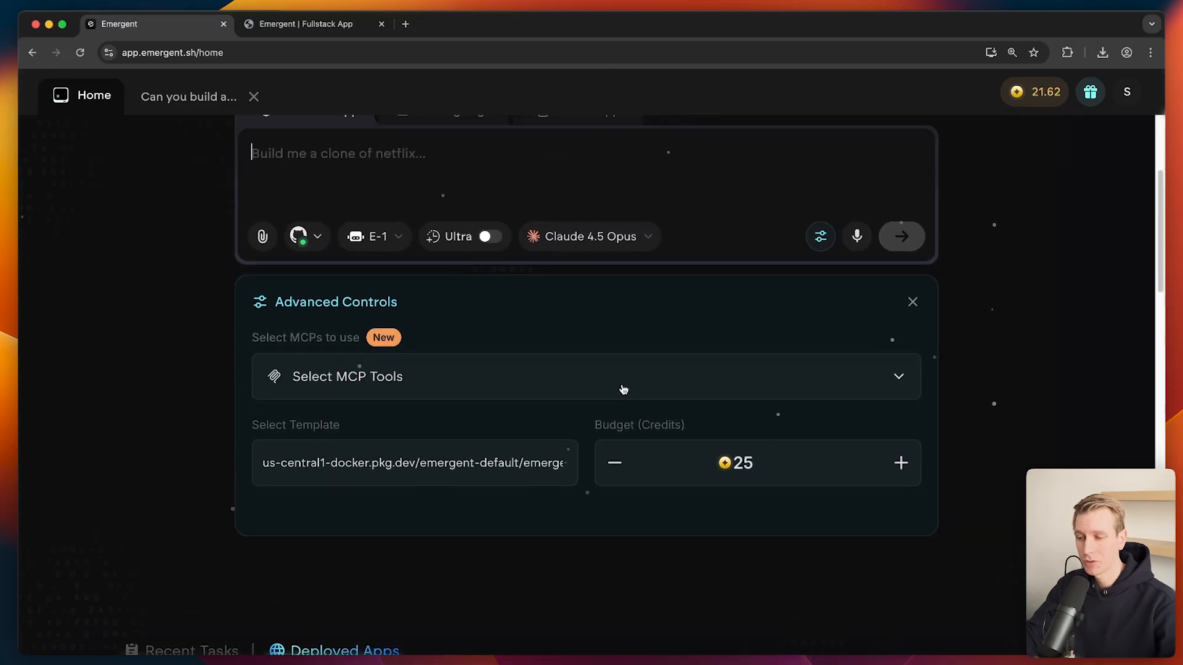
scroll(546, 377, "up", 1)
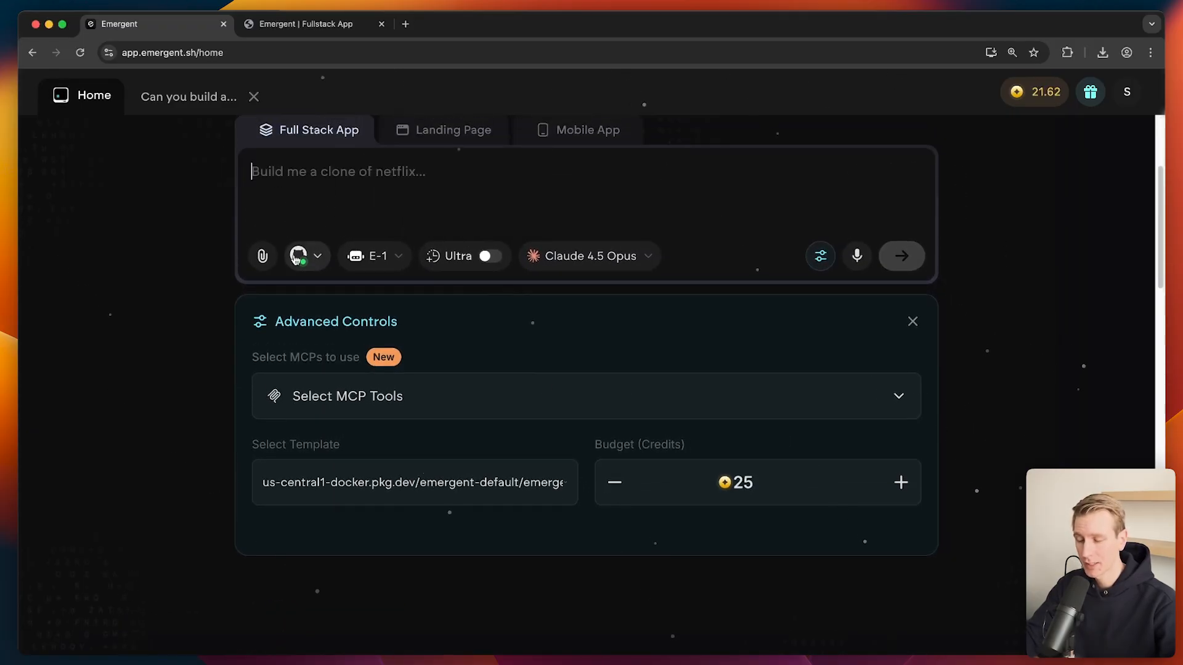
scroll(298, 259, "up", 1)
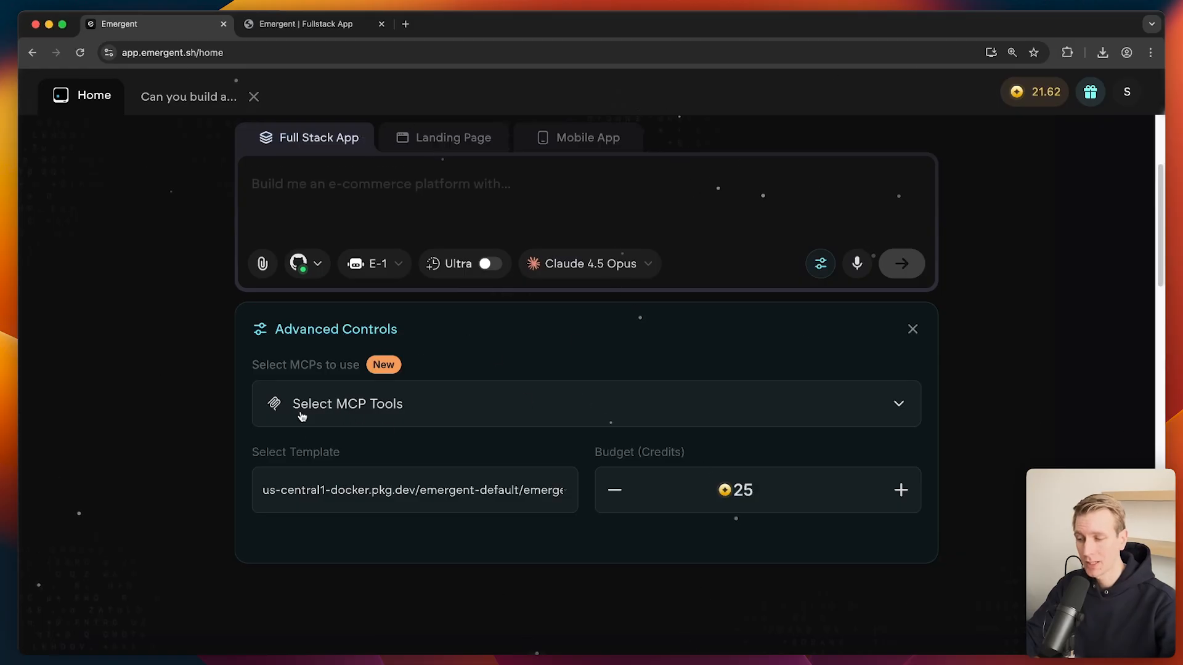
left_click(507, 499)
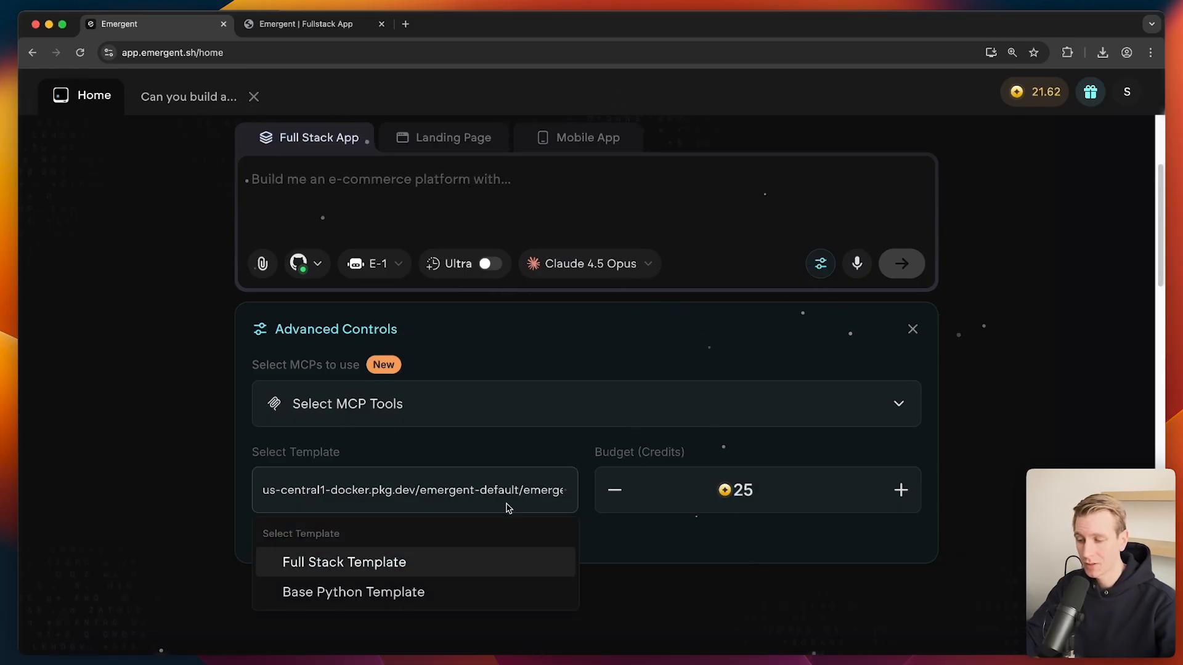
left_click(665, 436)
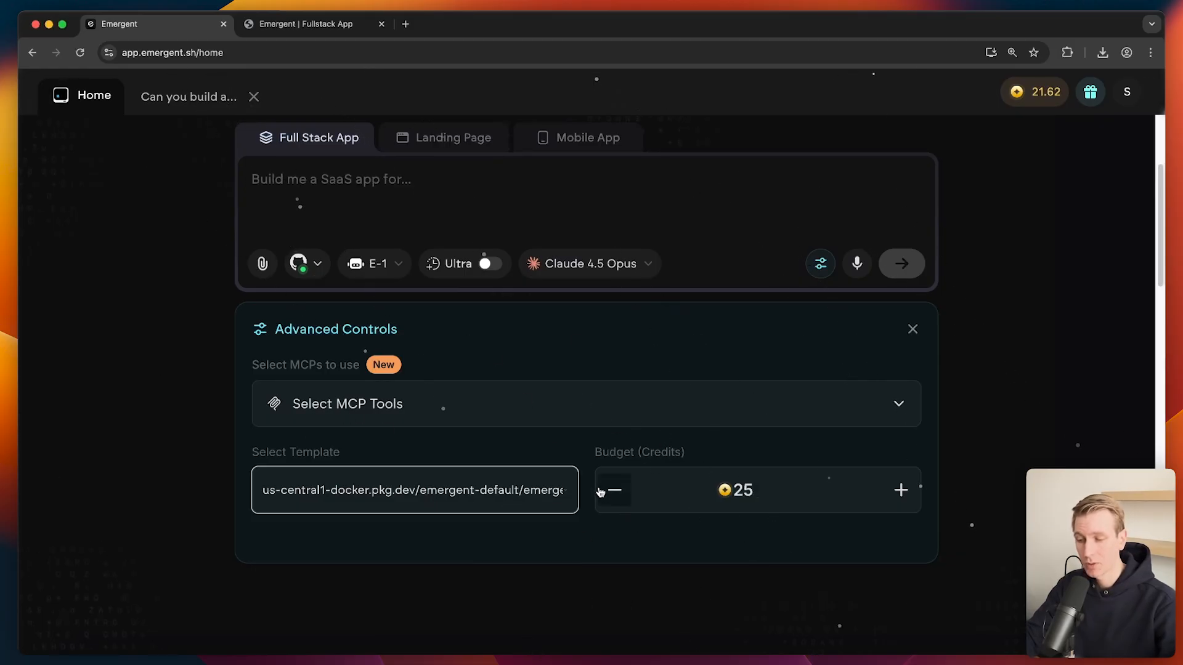
scroll(619, 453, "up", 1)
left_click(820, 281)
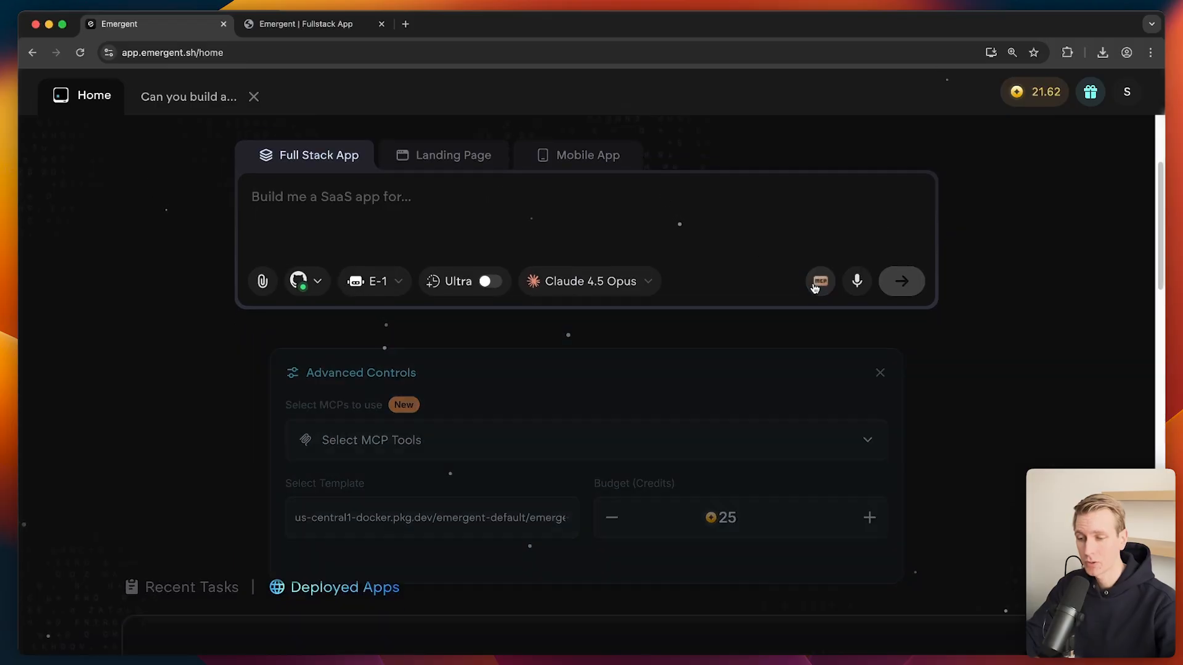